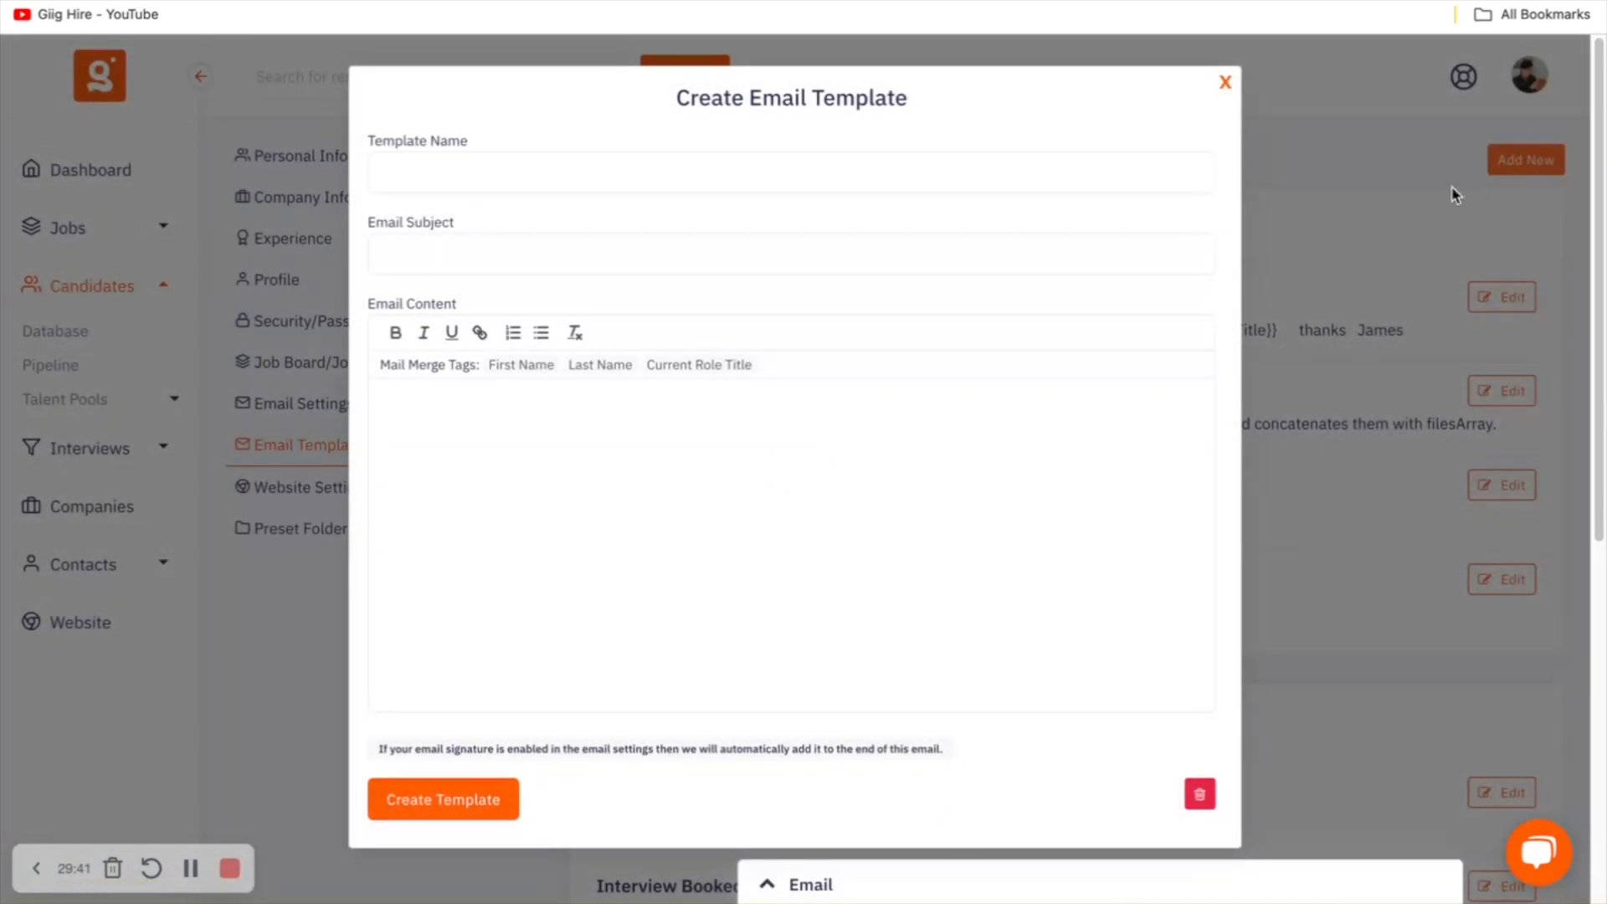
# Look over the name, subject and content fields of the blank email template form, closing it without creating a template
pyautogui.click(390, 187)
pyautogui.click(405, 248)
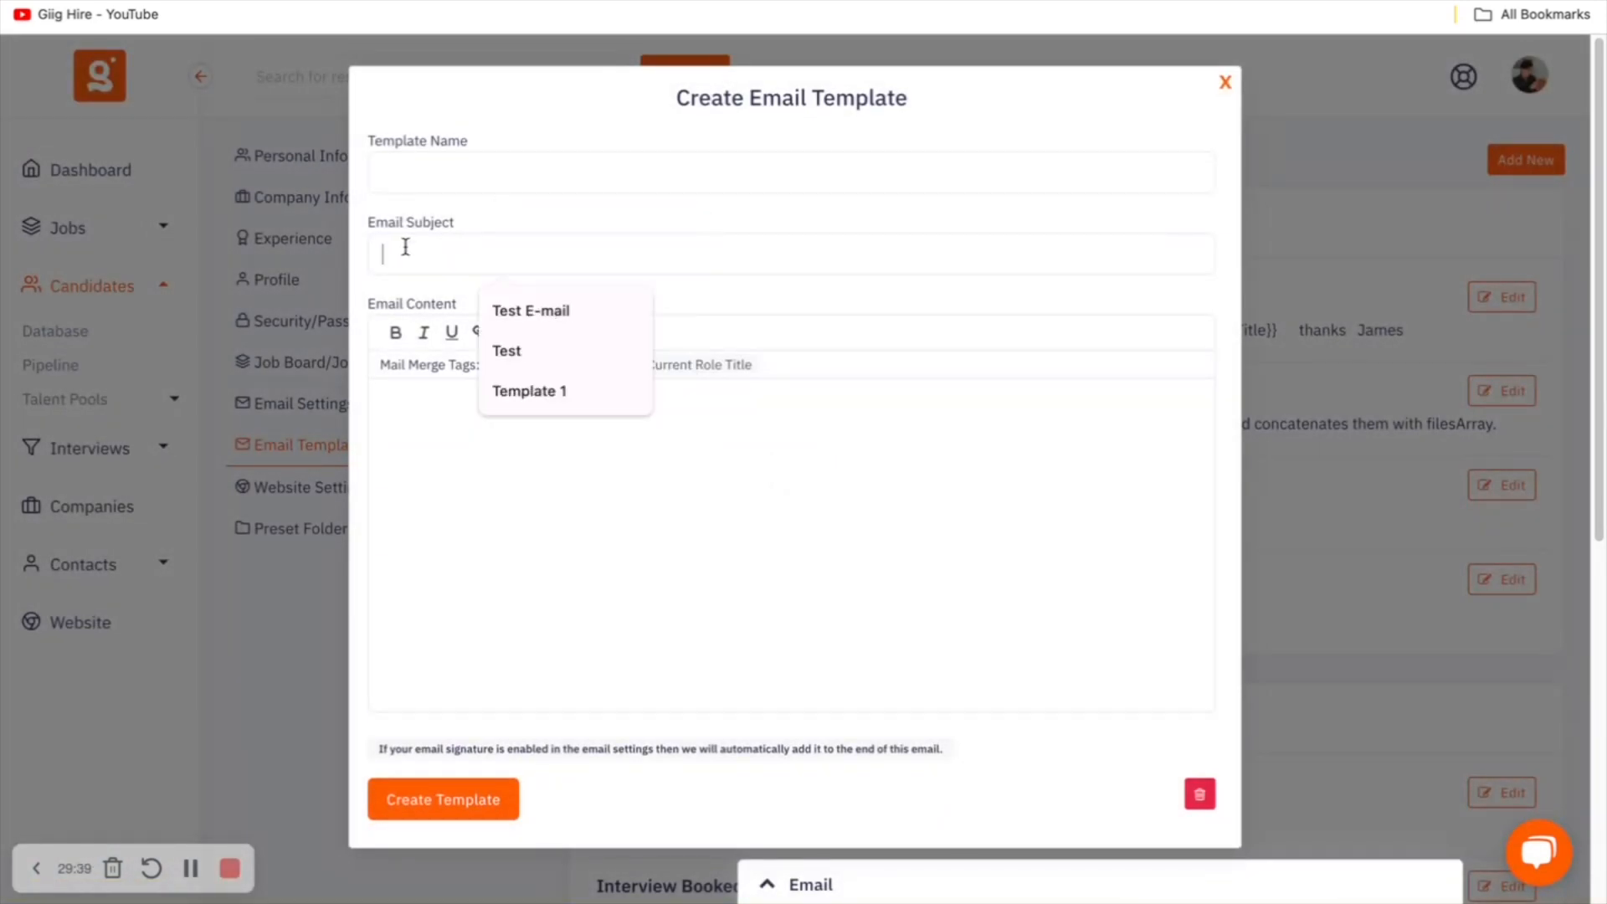
pyautogui.click(457, 432)
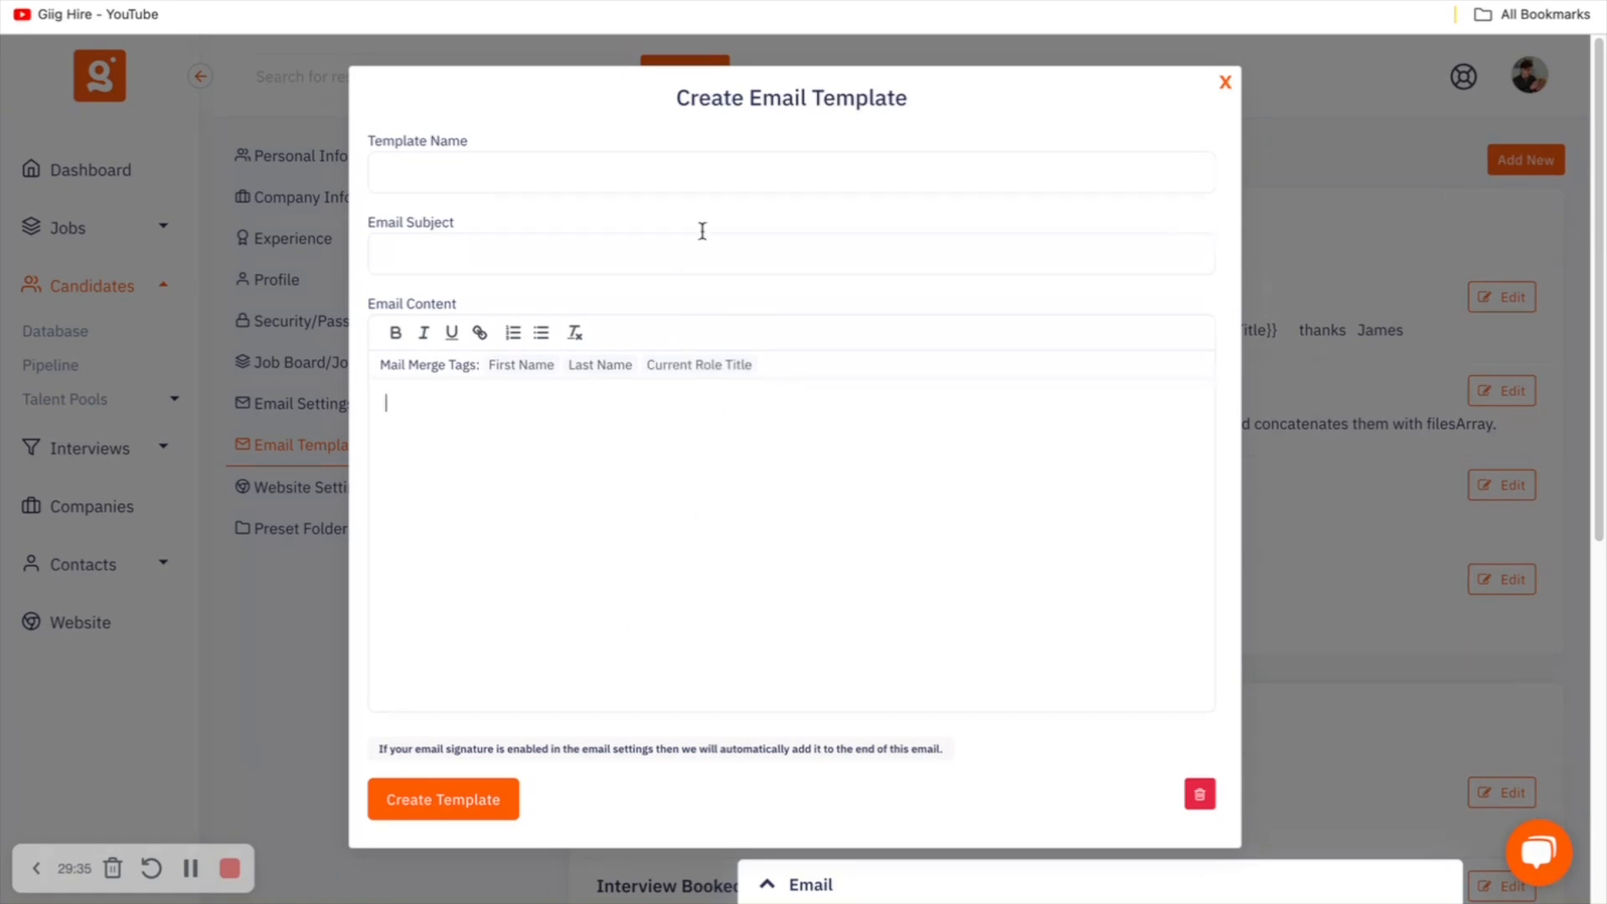
pyautogui.click(1226, 83)
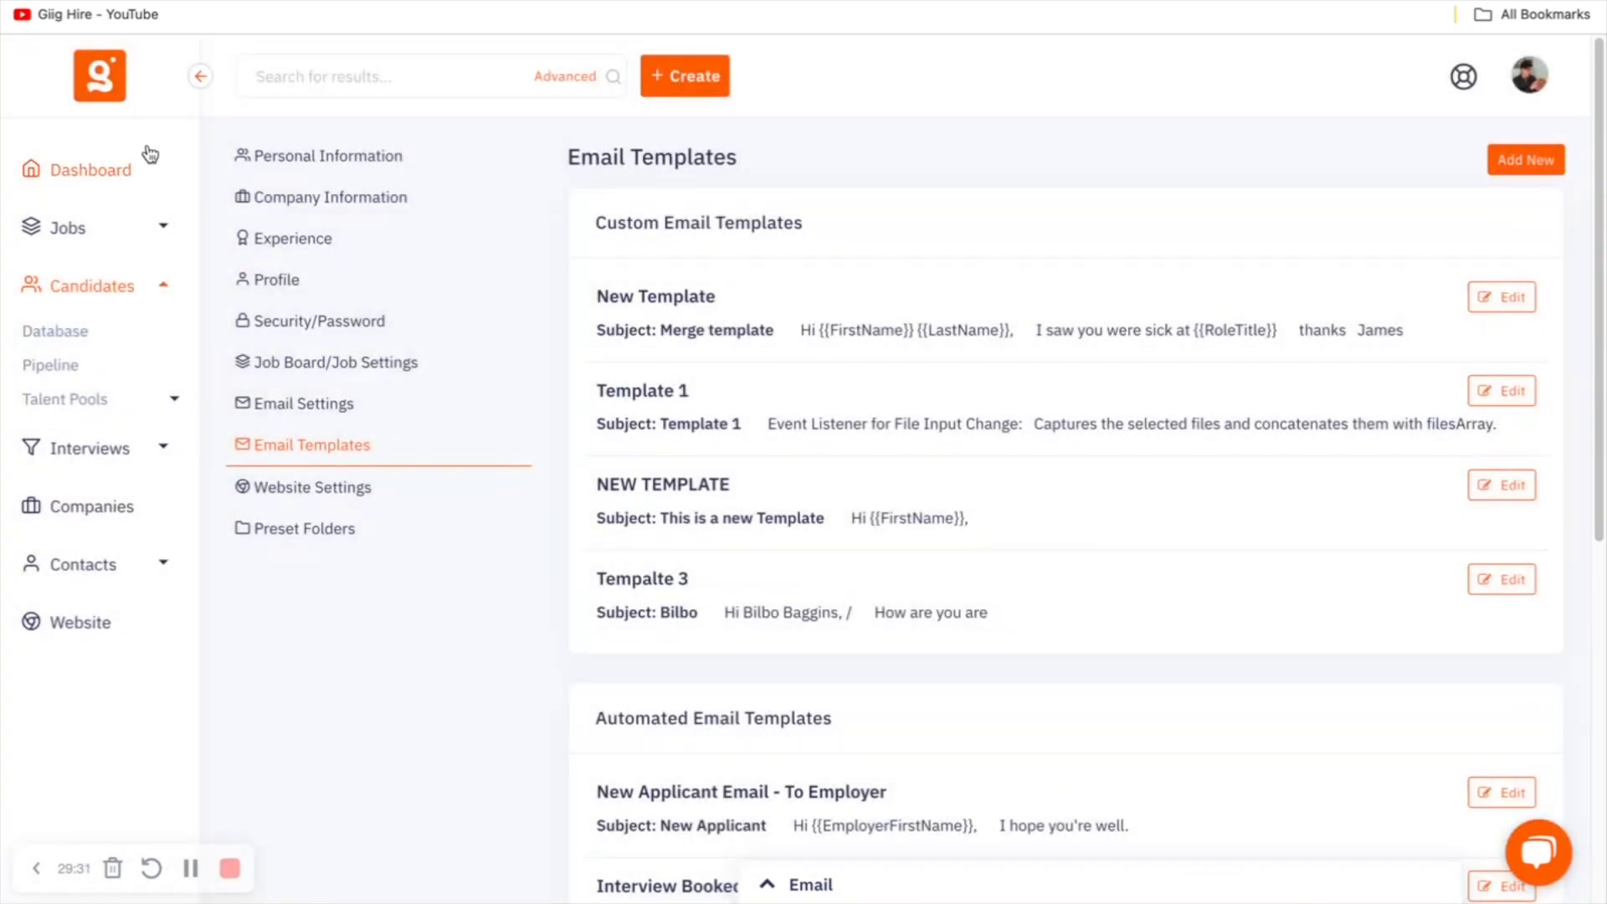
# Open the profile of the software engineer candidate in Braintree from the candidate database and start an email to them
pyautogui.click(108, 334)
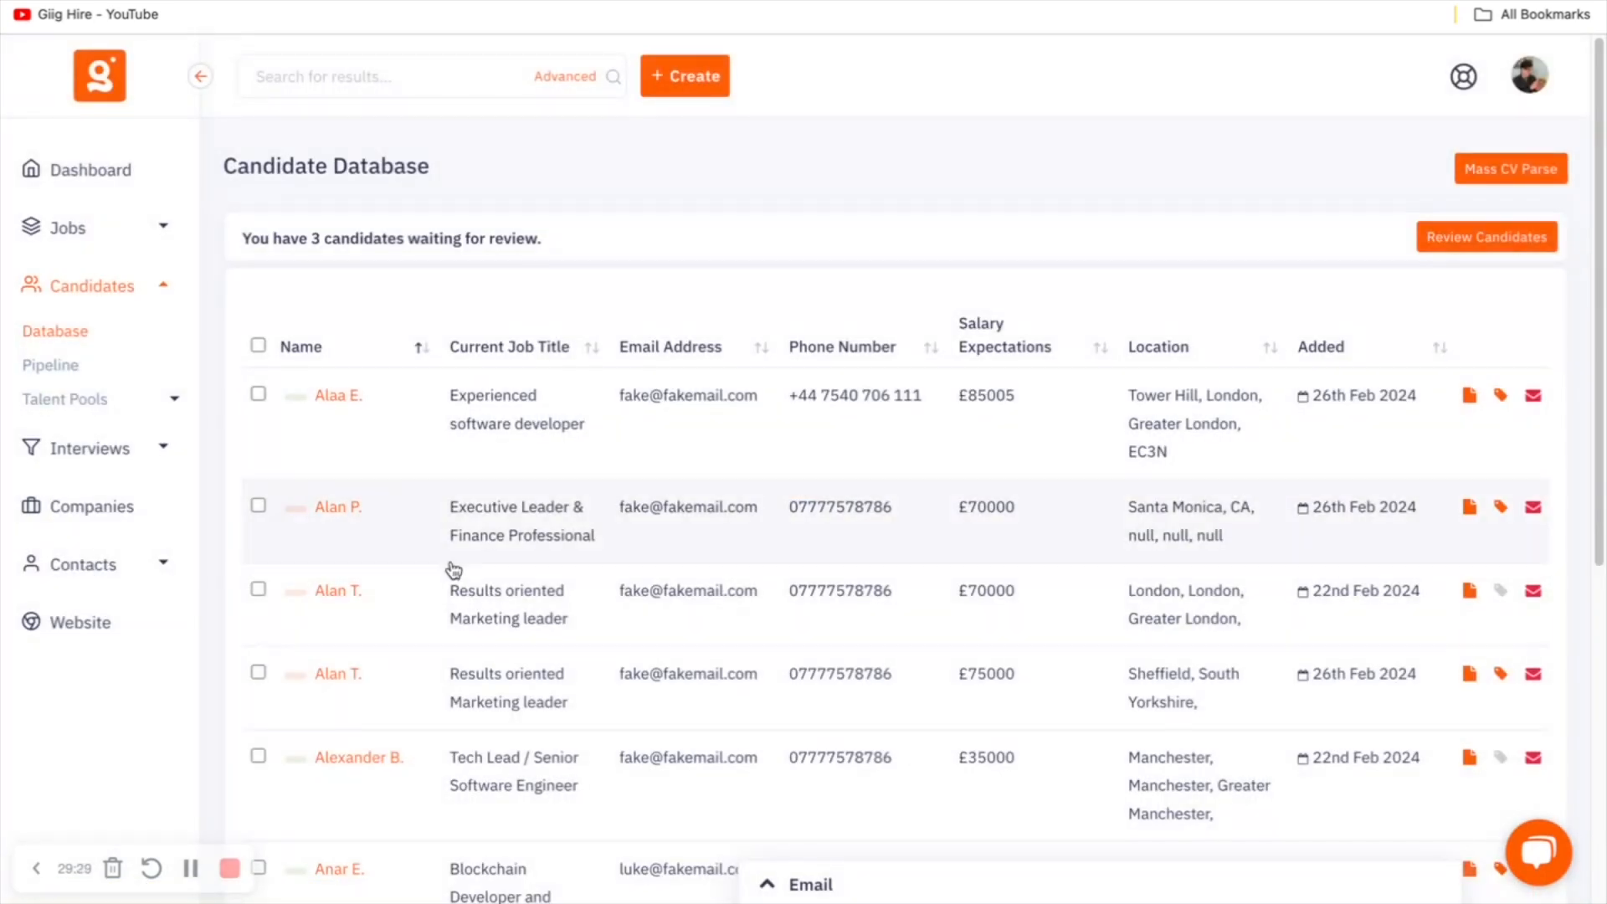
pyautogui.scroll(-6, 443, 586)
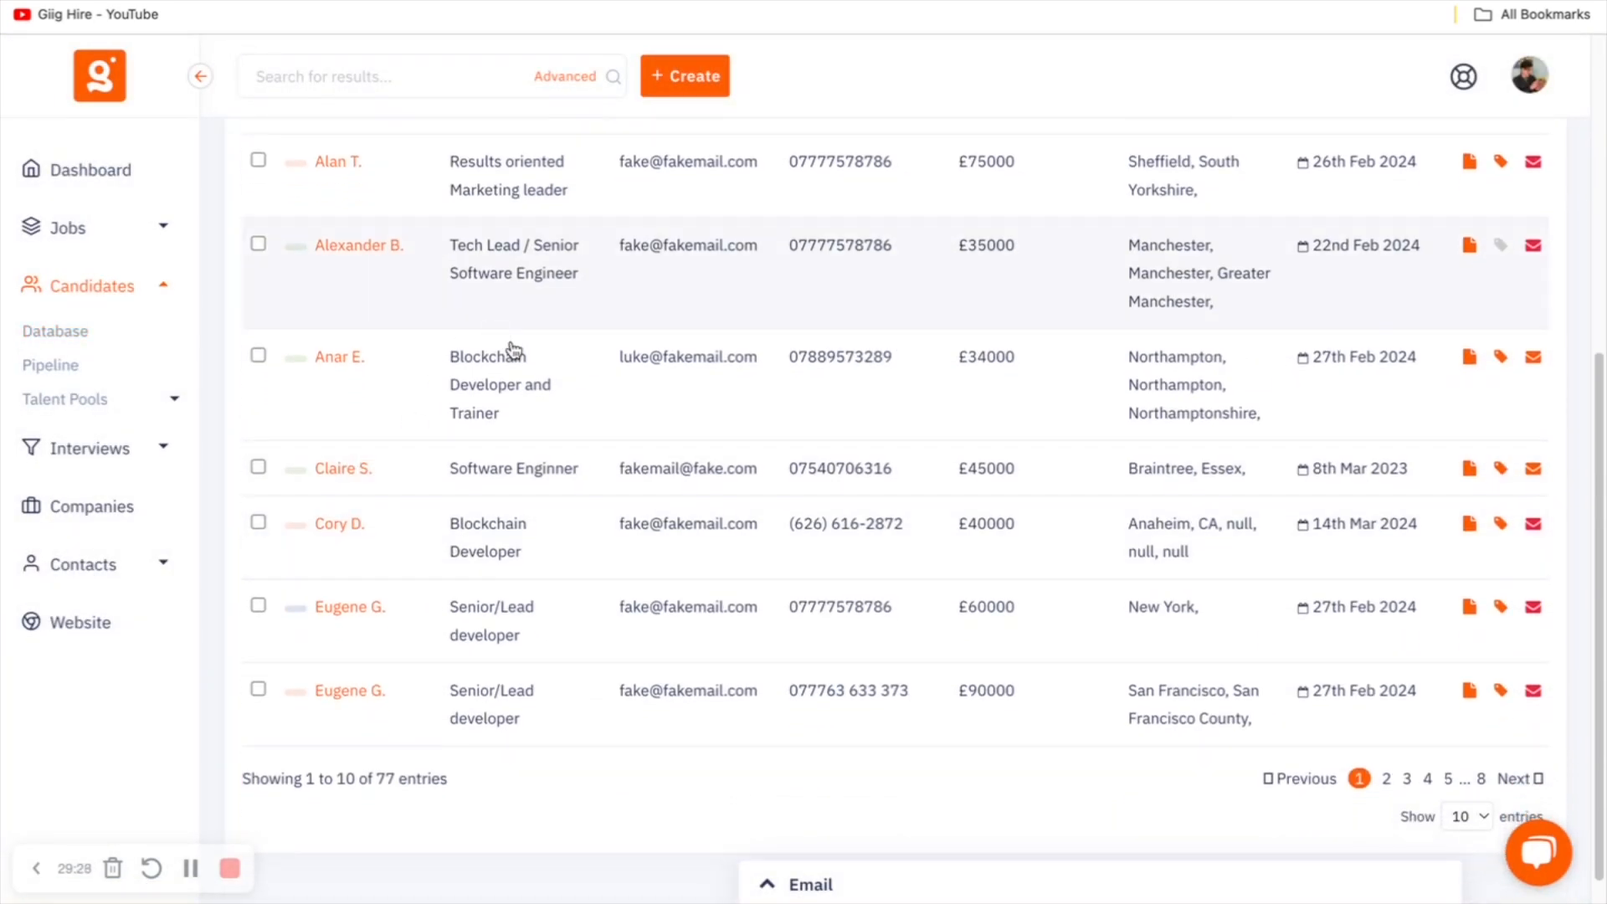
pyautogui.click(341, 468)
pyautogui.click(333, 173)
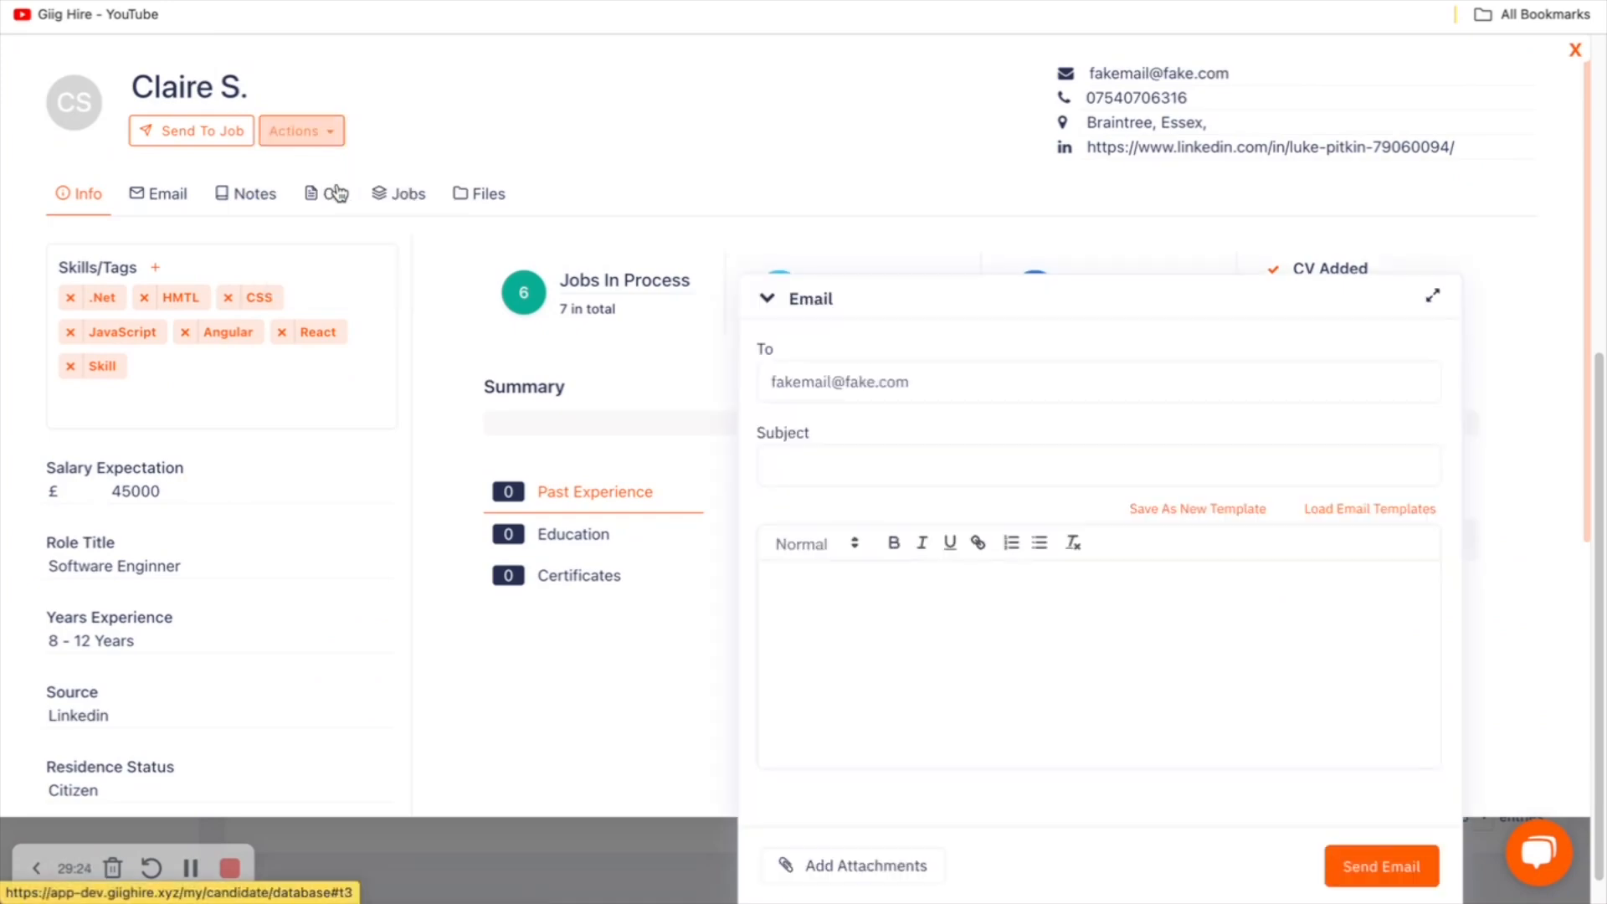
# Draft the candidate email with the subject "Test" and the body text "hkh"
pyautogui.click(899, 461)
pyautogui.click(917, 555)
pyautogui.click(862, 606)
pyautogui.write('hkh')
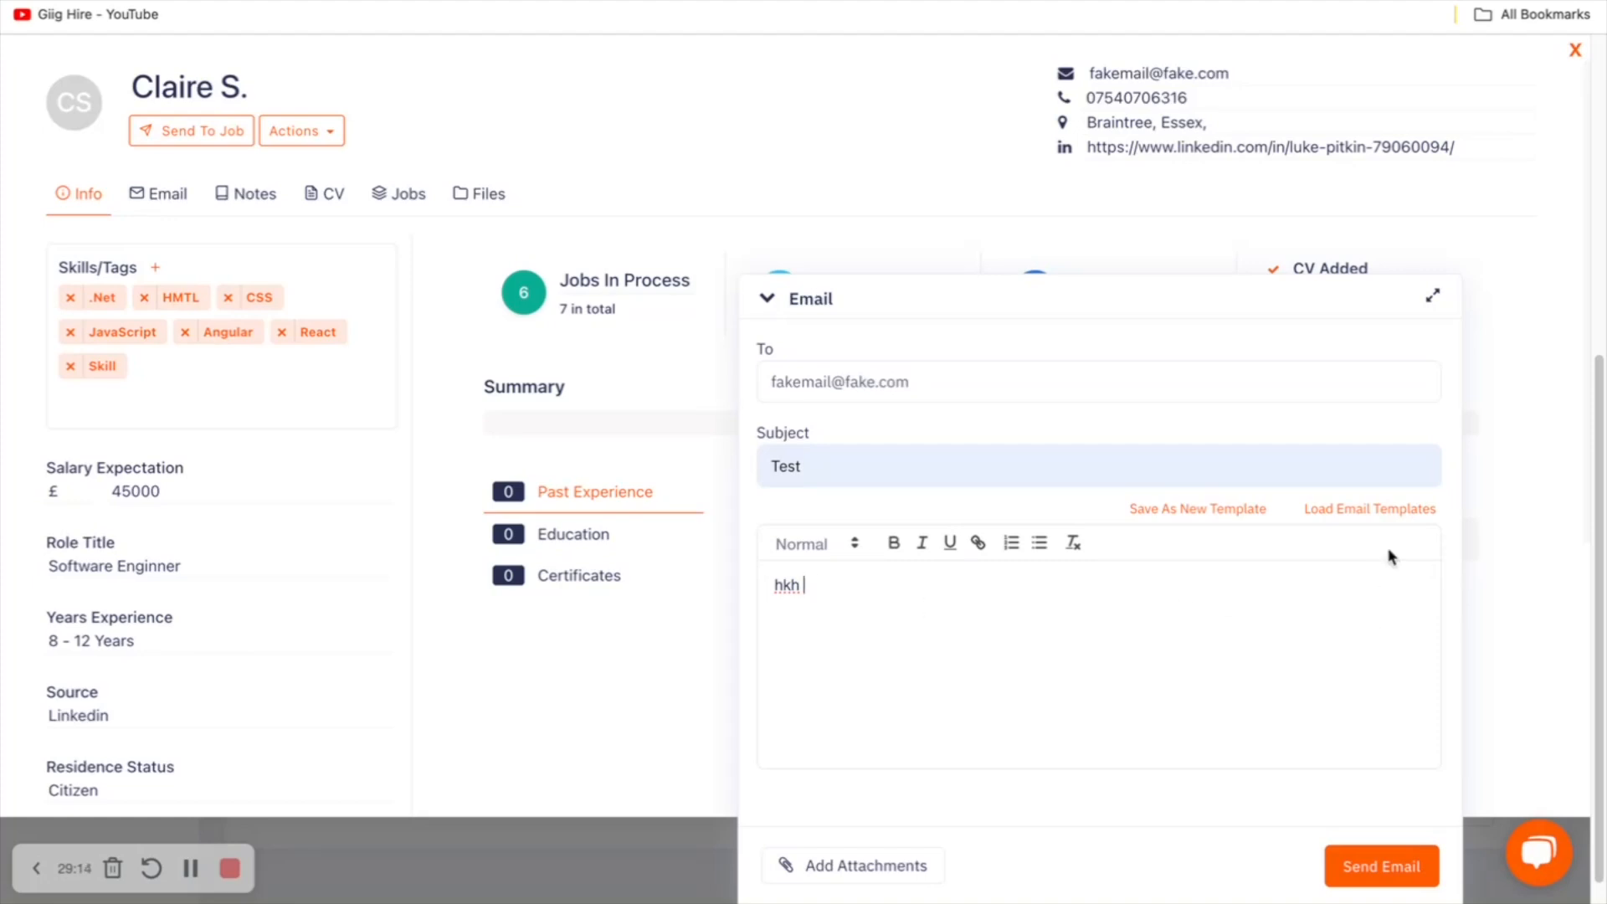
# View the saved templates that can be loaded into the email without choosing one, and collapse the email composer
pyautogui.click(1332, 513)
pyautogui.click(1332, 517)
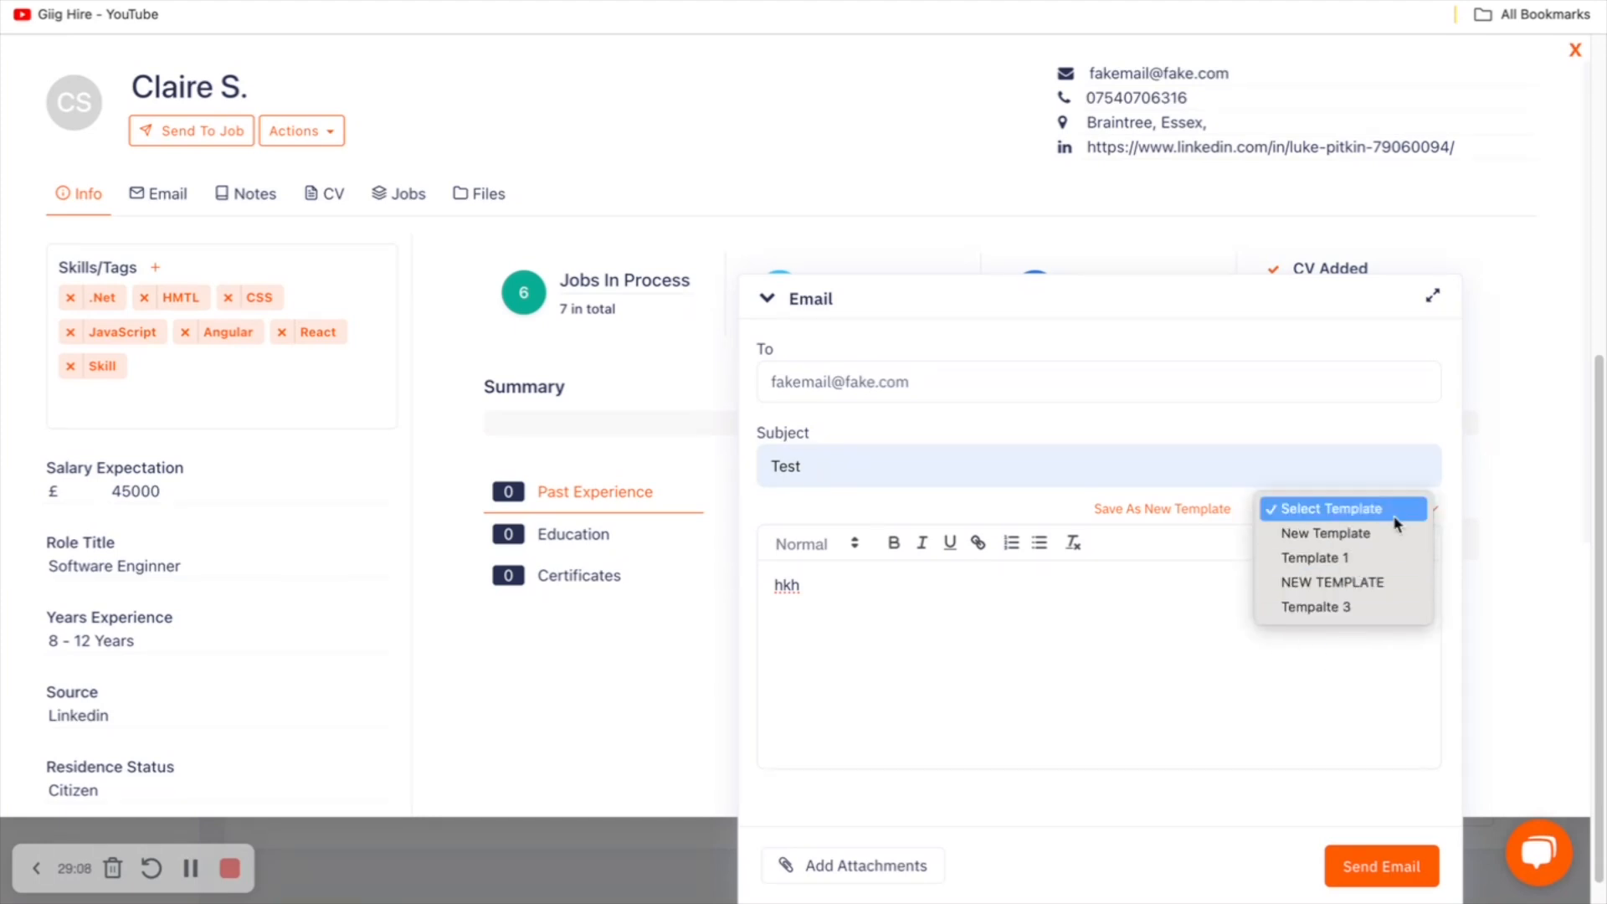
pyautogui.click(1221, 653)
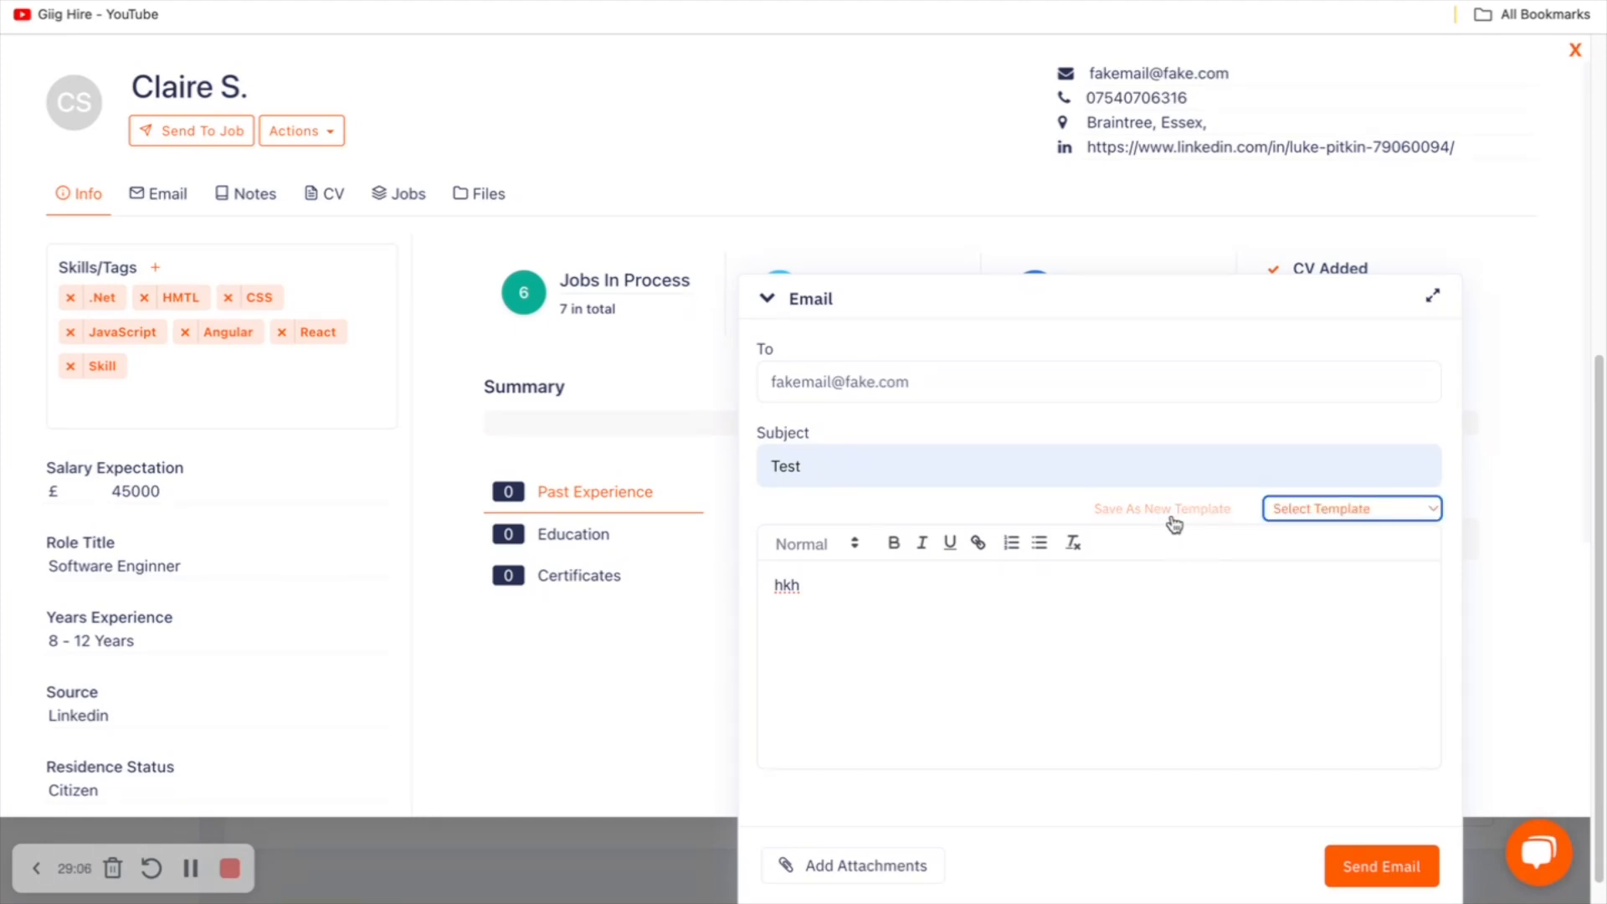
pyautogui.click(1062, 592)
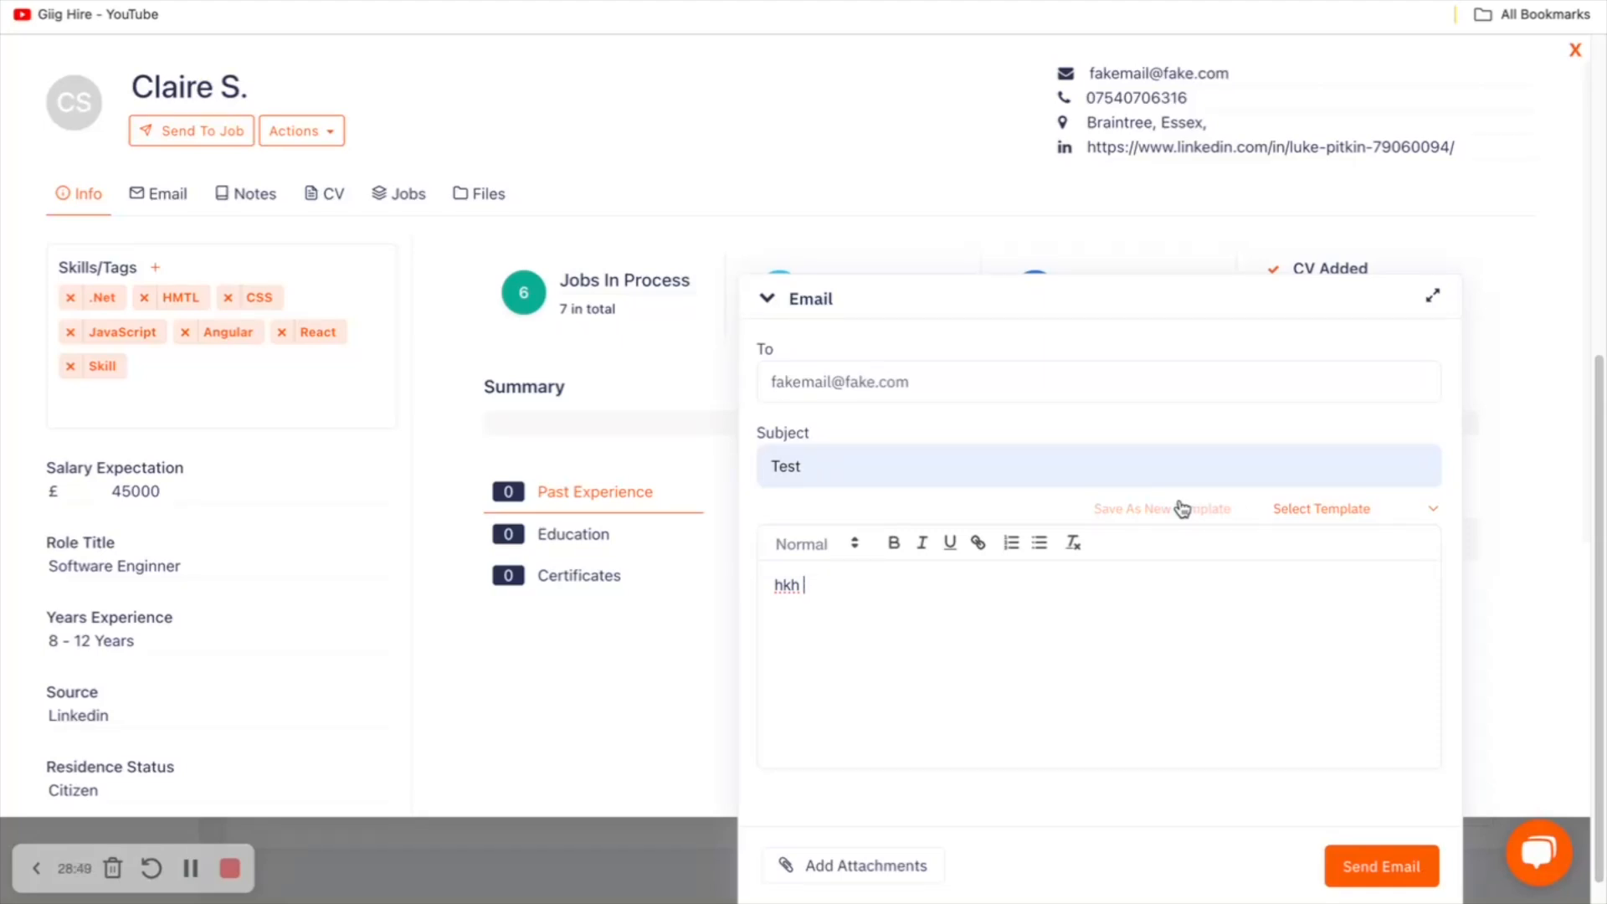
pyautogui.click(830, 305)
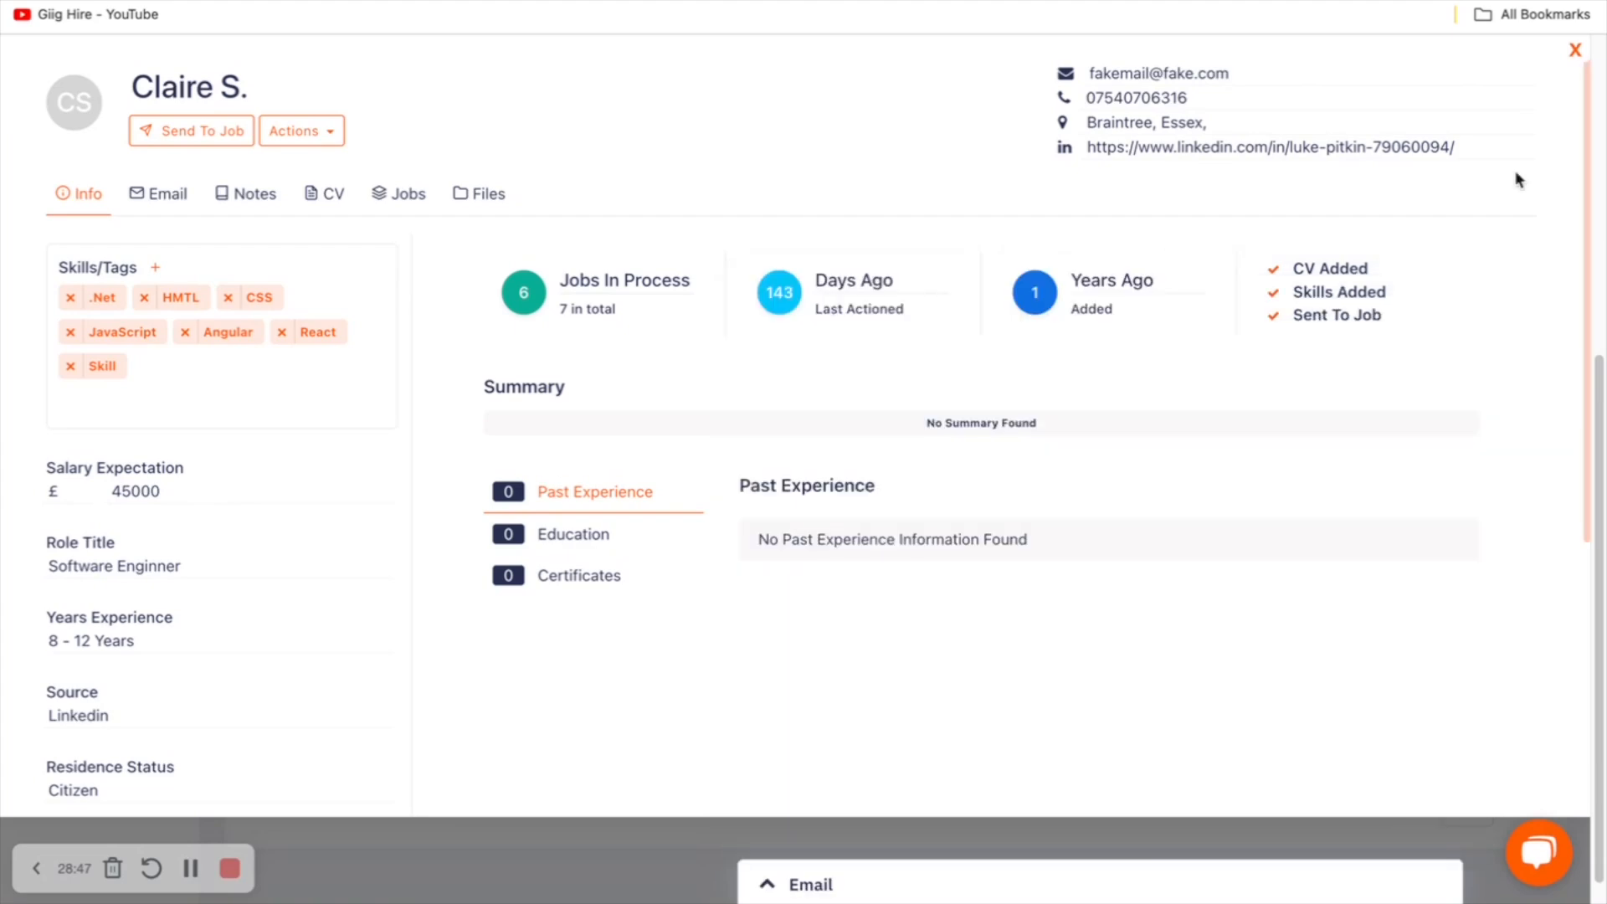
# Close the candidate's profile and open the Email Templates page in the account settings
pyautogui.click(1573, 53)
pyautogui.click(1530, 75)
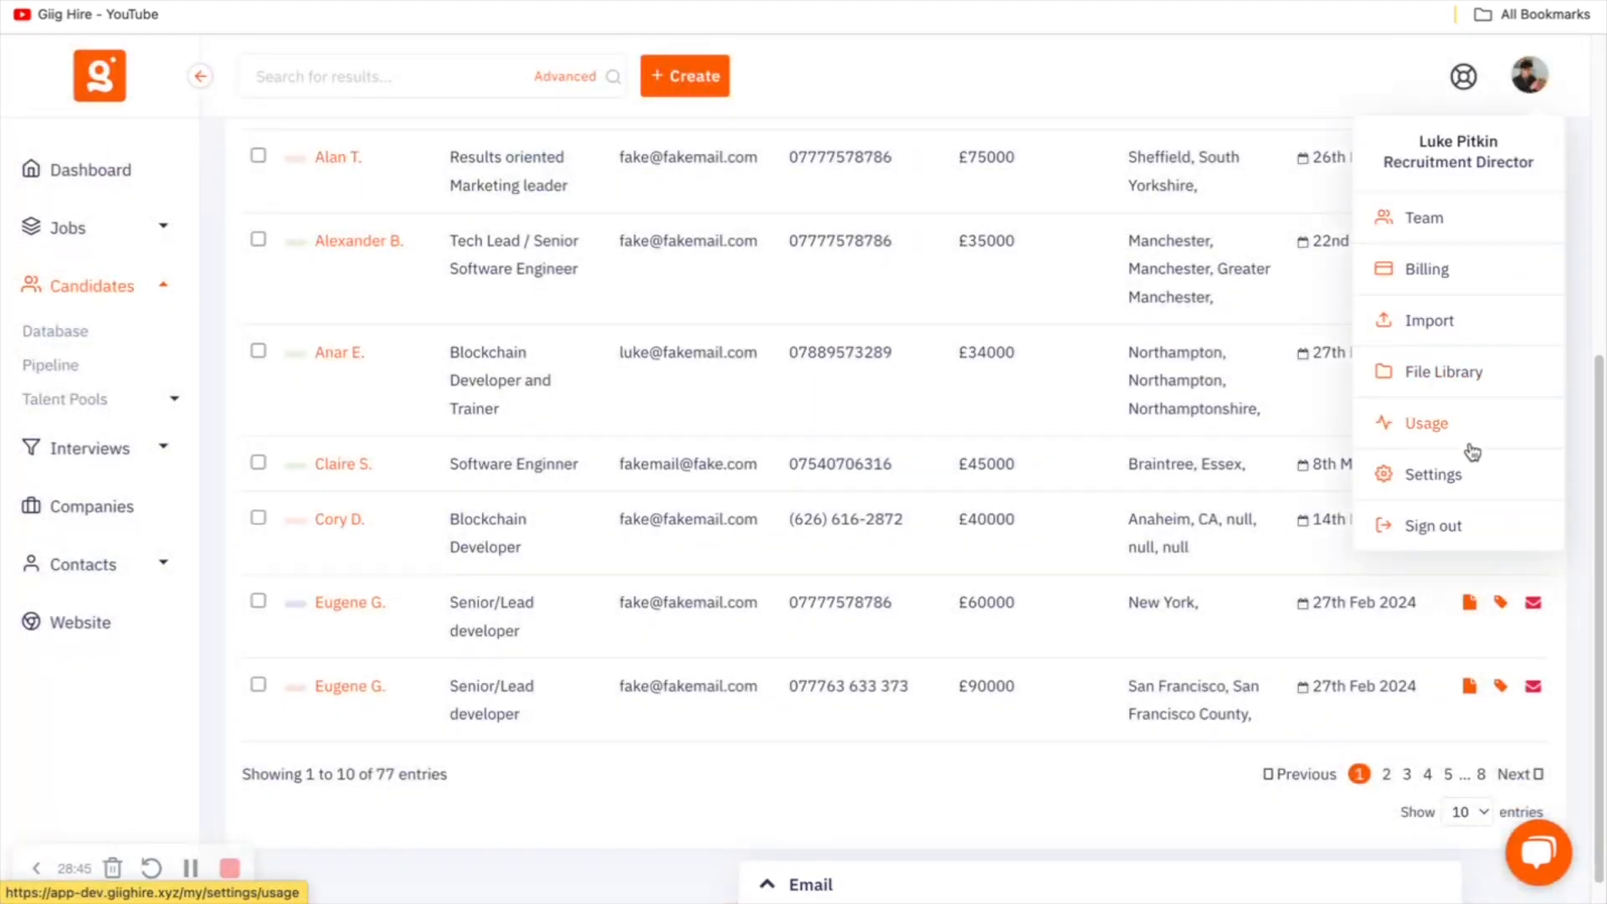
pyautogui.click(1473, 477)
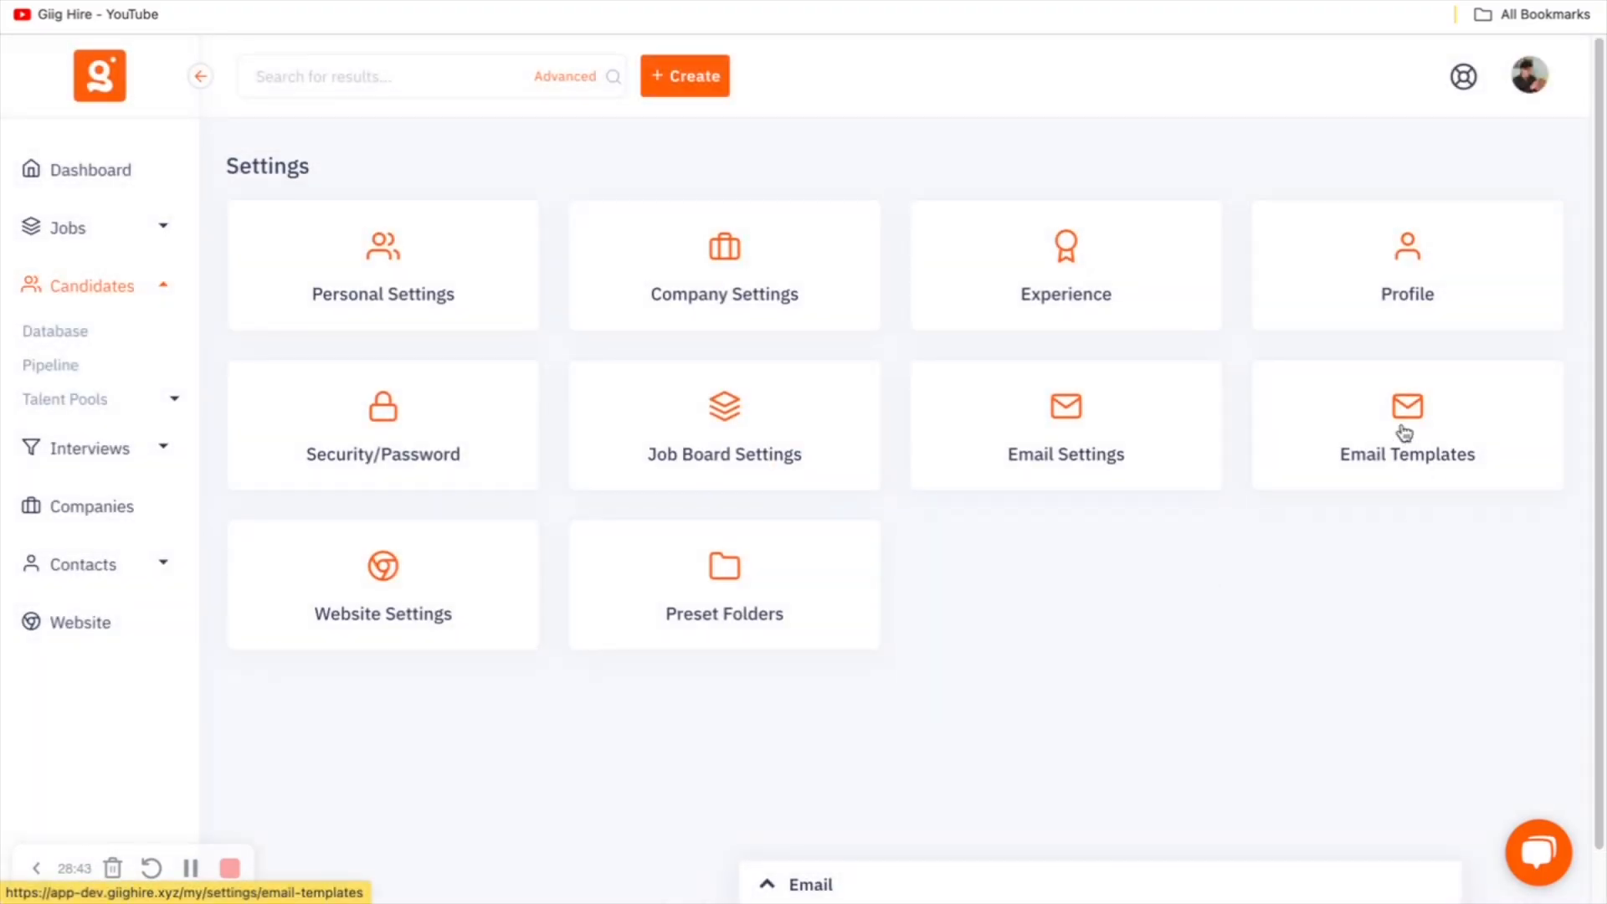
pyautogui.click(1406, 419)
# Examine the automated email templates for employers and candidates, from new applicant through interview, hire and rejection
pyautogui.scroll(-7, 1008, 563)
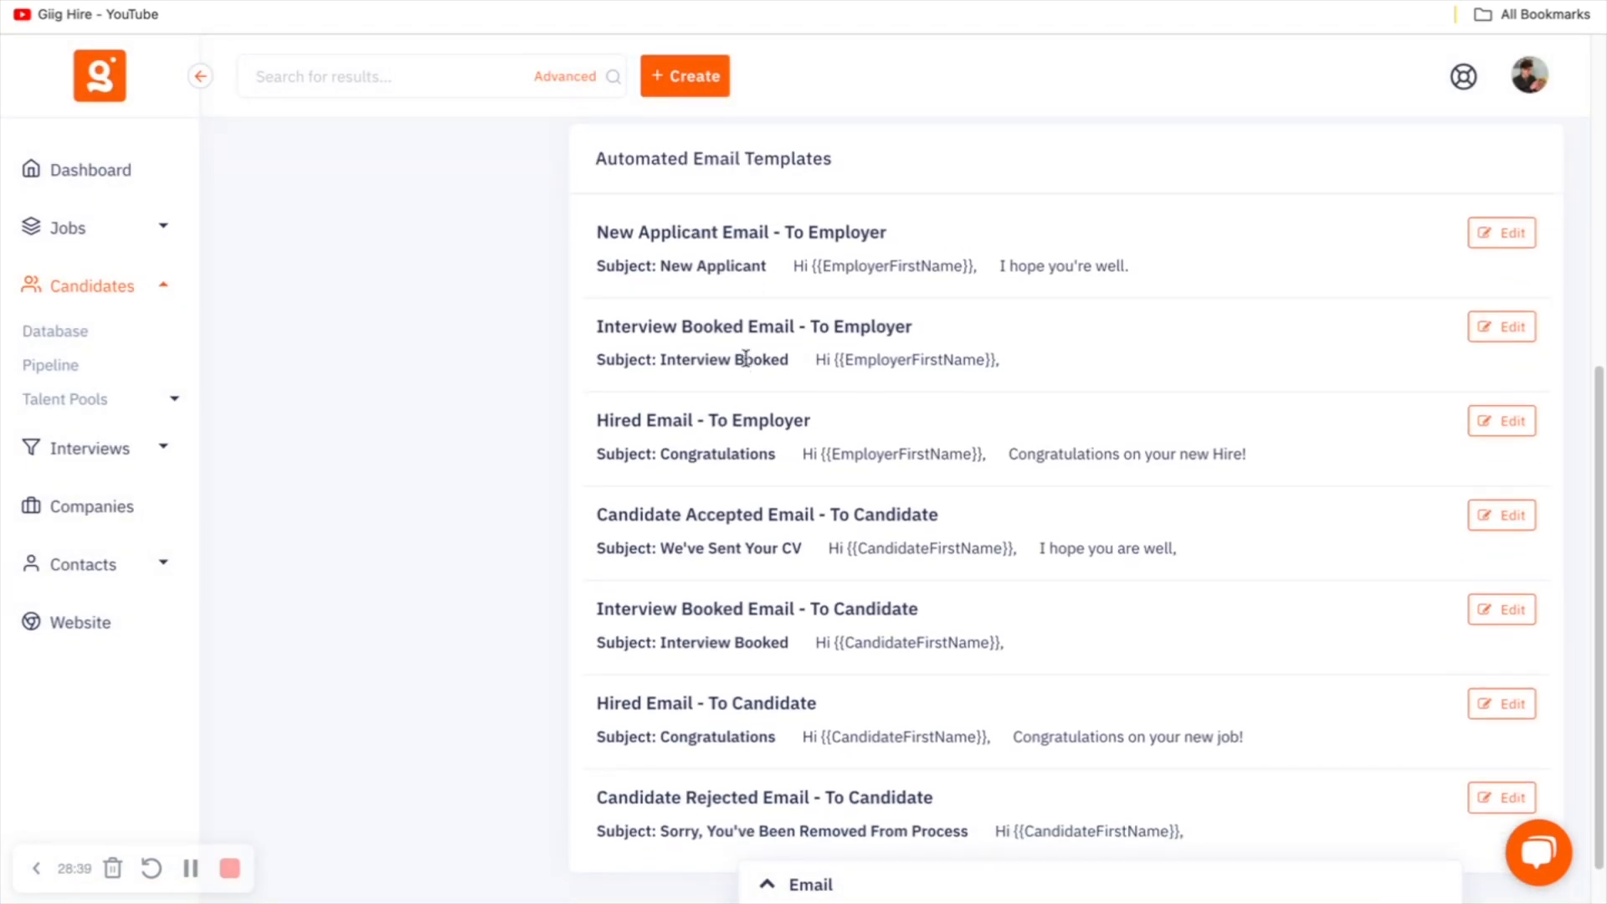
pyautogui.scroll(1, 669, 197)
pyautogui.moveTo(592, 209); pyautogui.dragTo(840, 219)
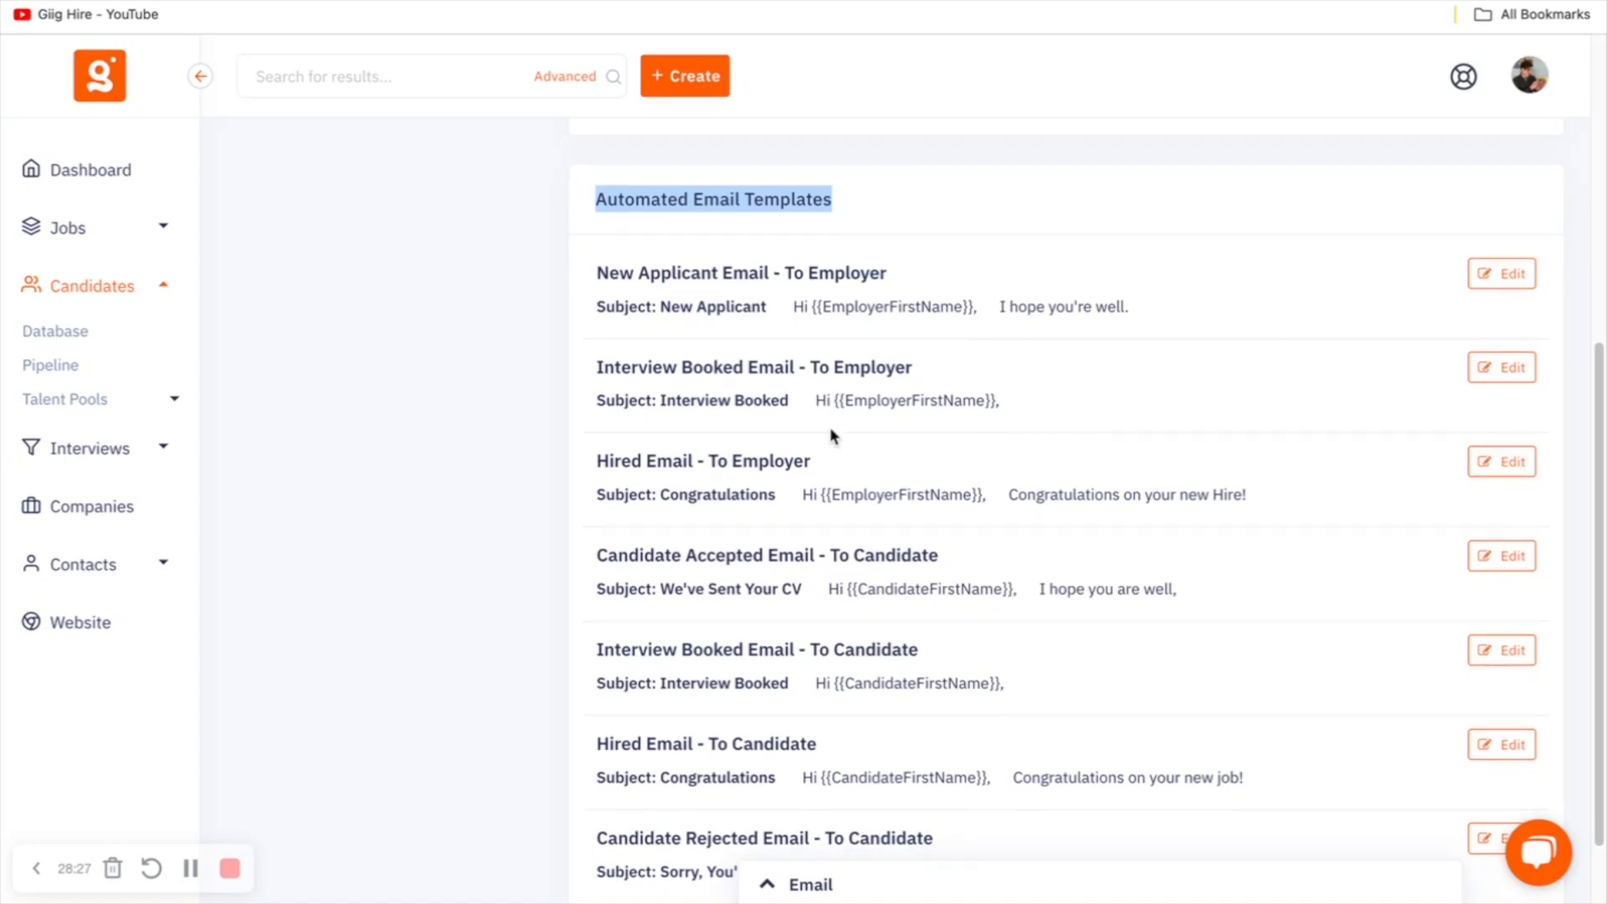
pyautogui.scroll(-1, 837, 456)
pyautogui.moveTo(591, 239); pyautogui.dragTo(937, 230)
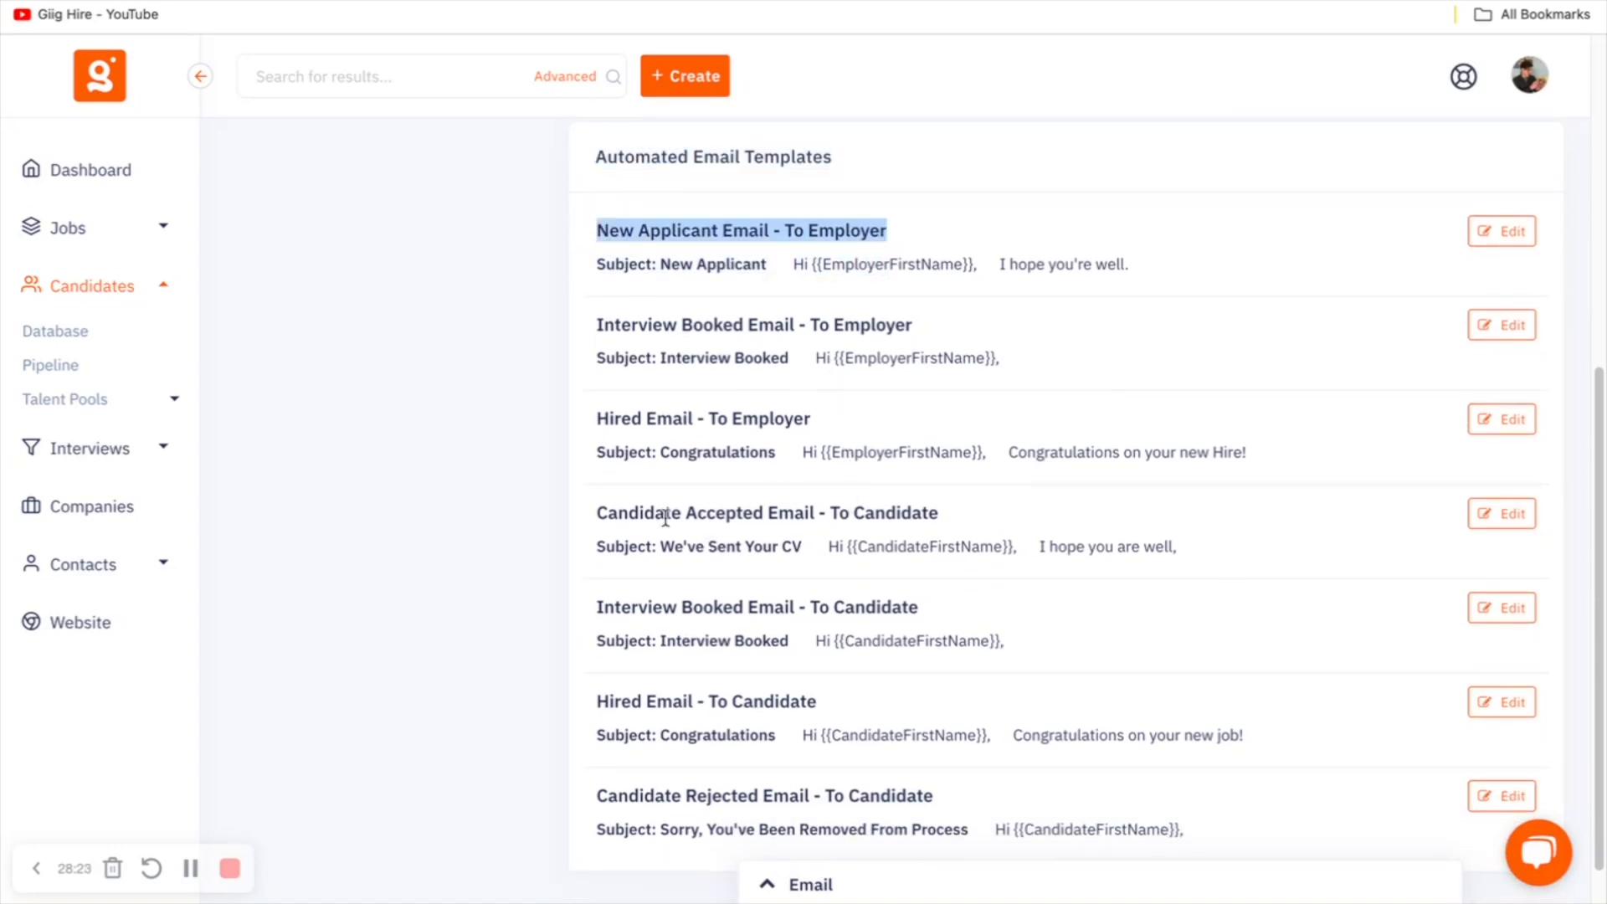
pyautogui.moveTo(597, 513); pyautogui.dragTo(801, 567)
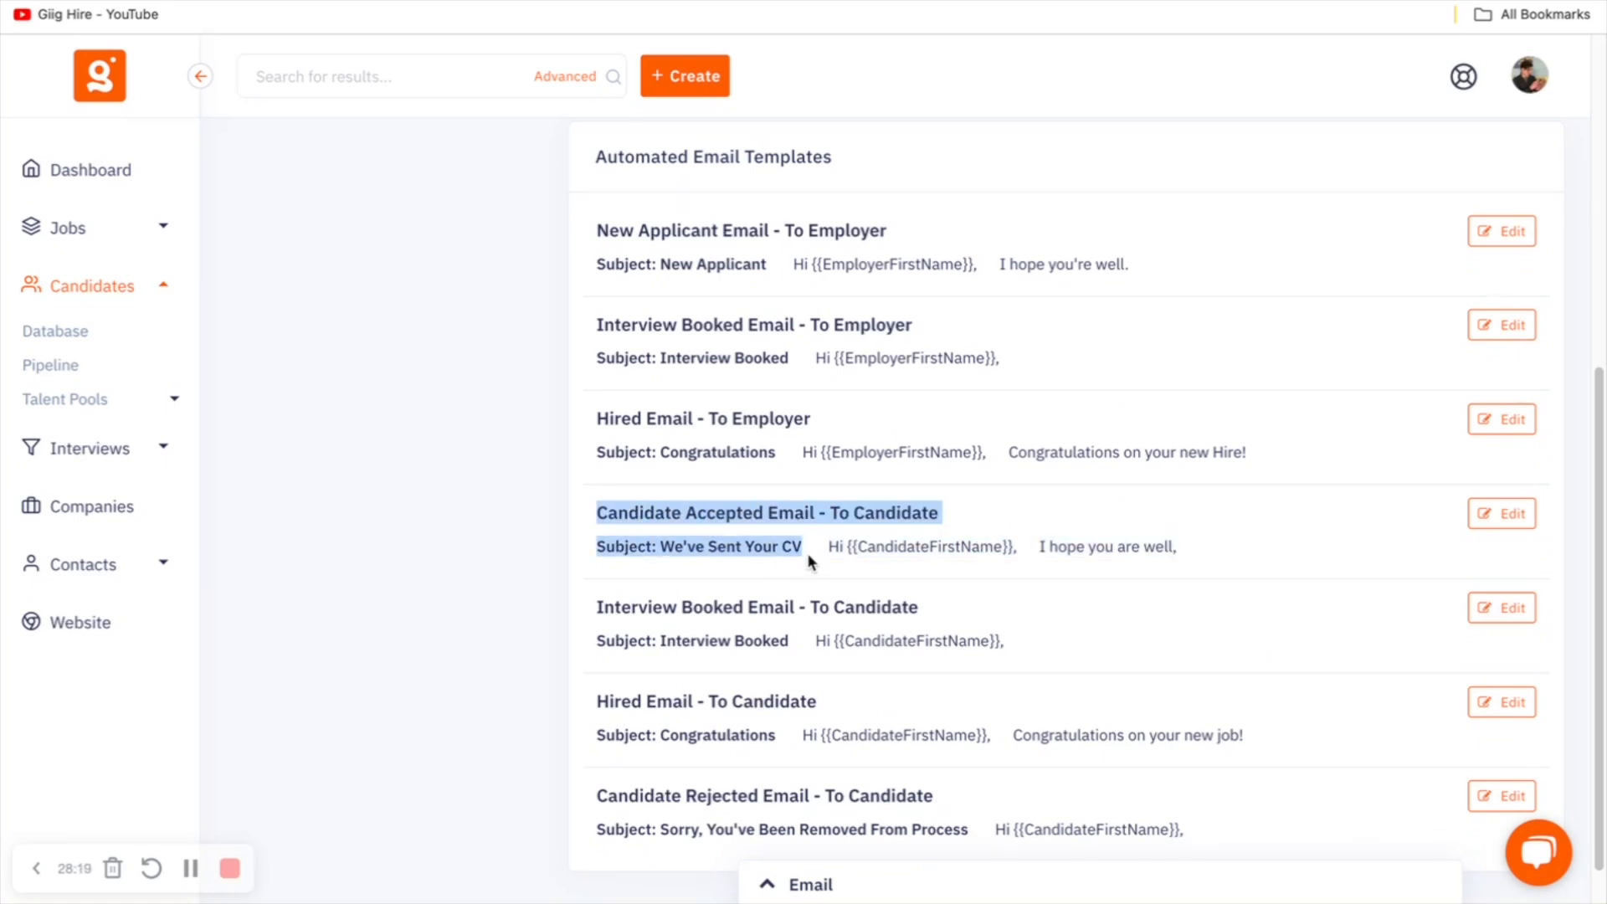
pyautogui.moveTo(594, 331); pyautogui.dragTo(927, 329)
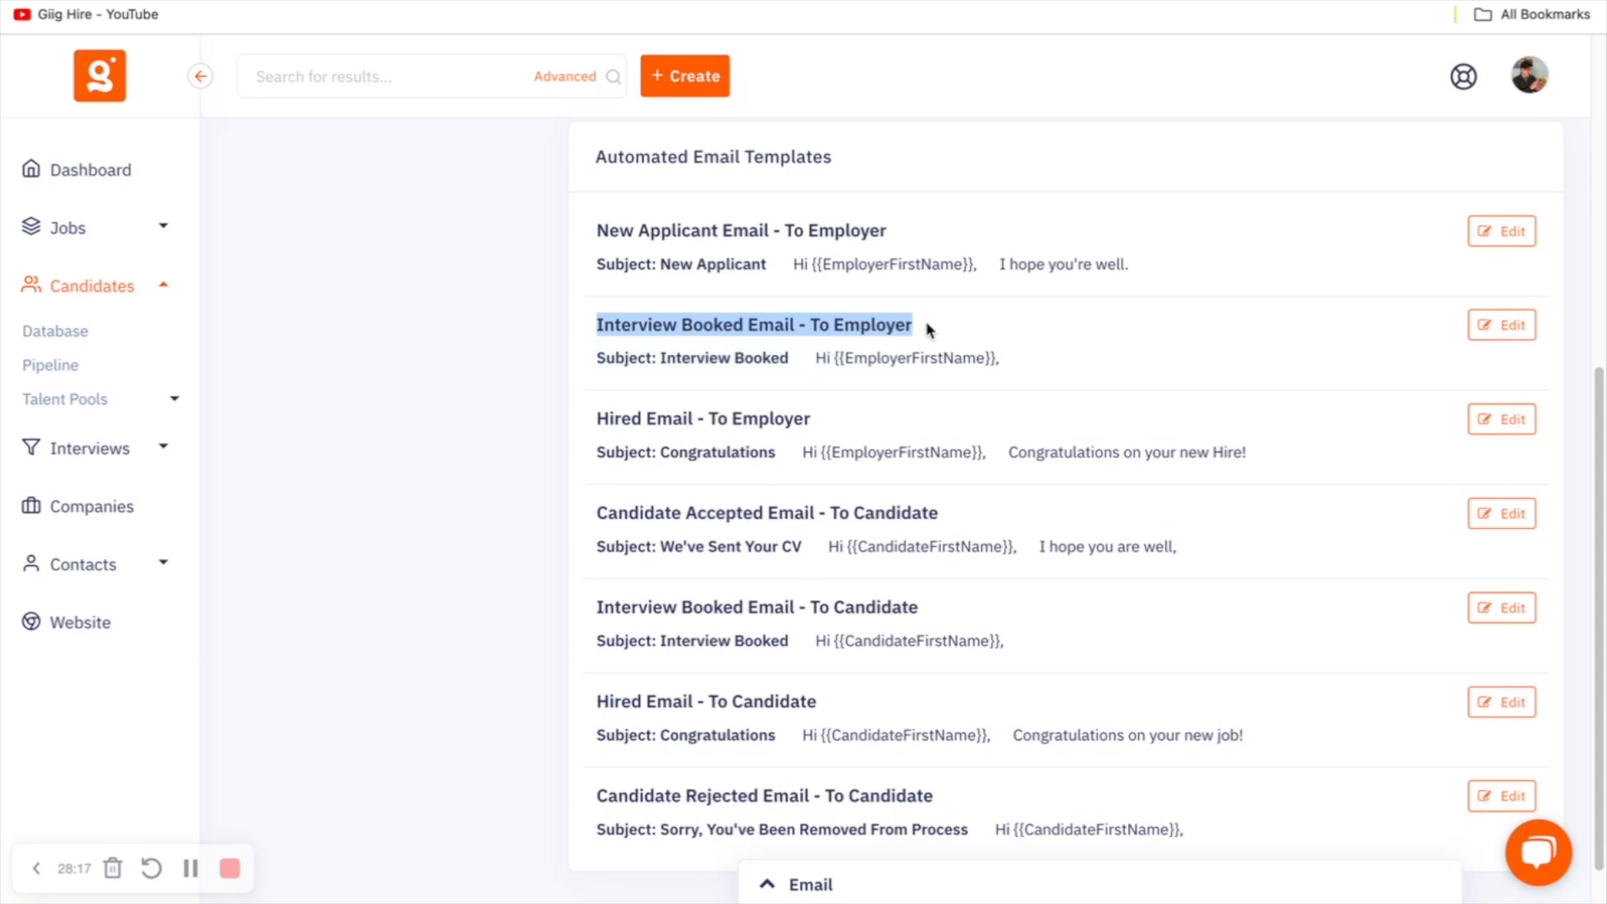
pyautogui.moveTo(824, 633); pyautogui.dragTo(641, 584)
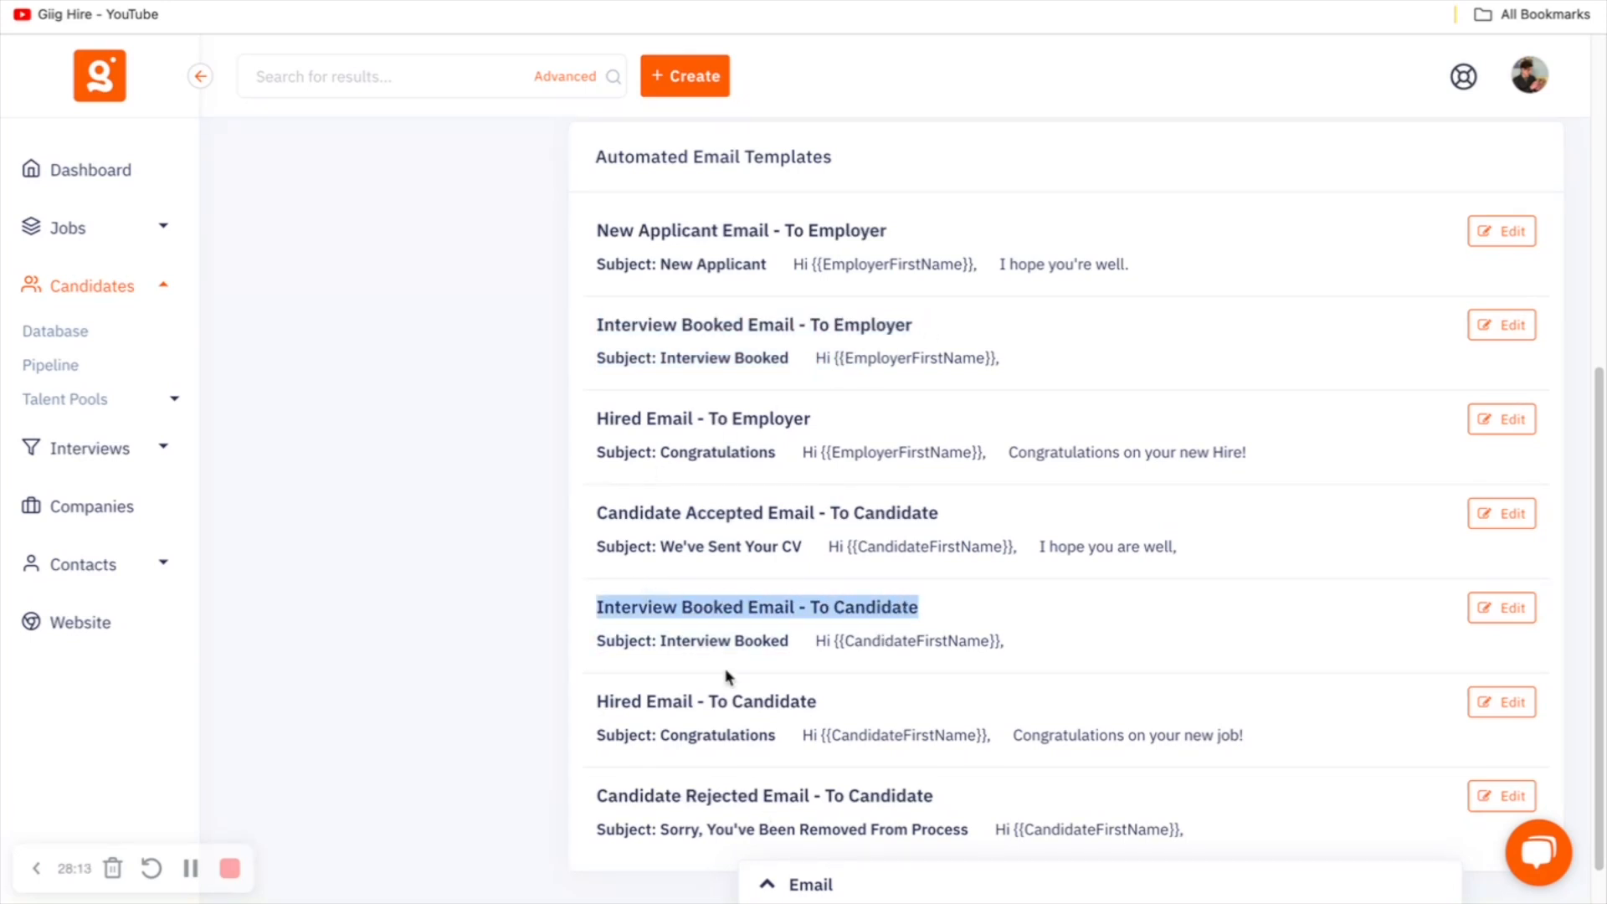
pyautogui.moveTo(612, 409); pyautogui.dragTo(839, 436)
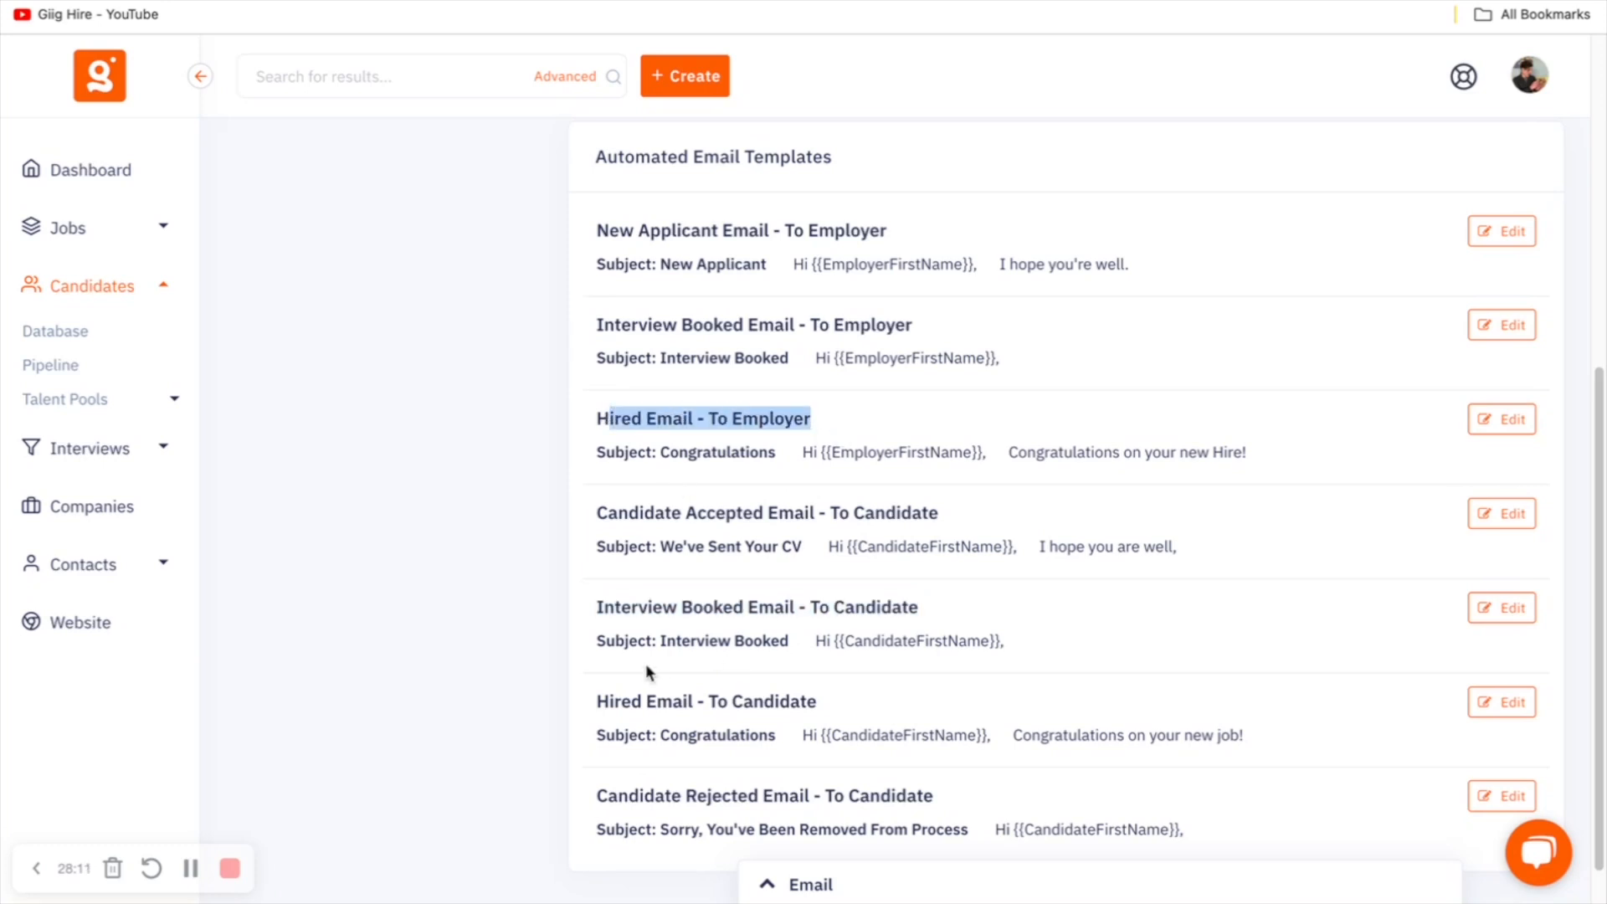
pyautogui.moveTo(591, 702); pyautogui.dragTo(796, 723)
pyautogui.scroll(-1, 795, 723)
pyautogui.moveTo(596, 753); pyautogui.dragTo(930, 793)
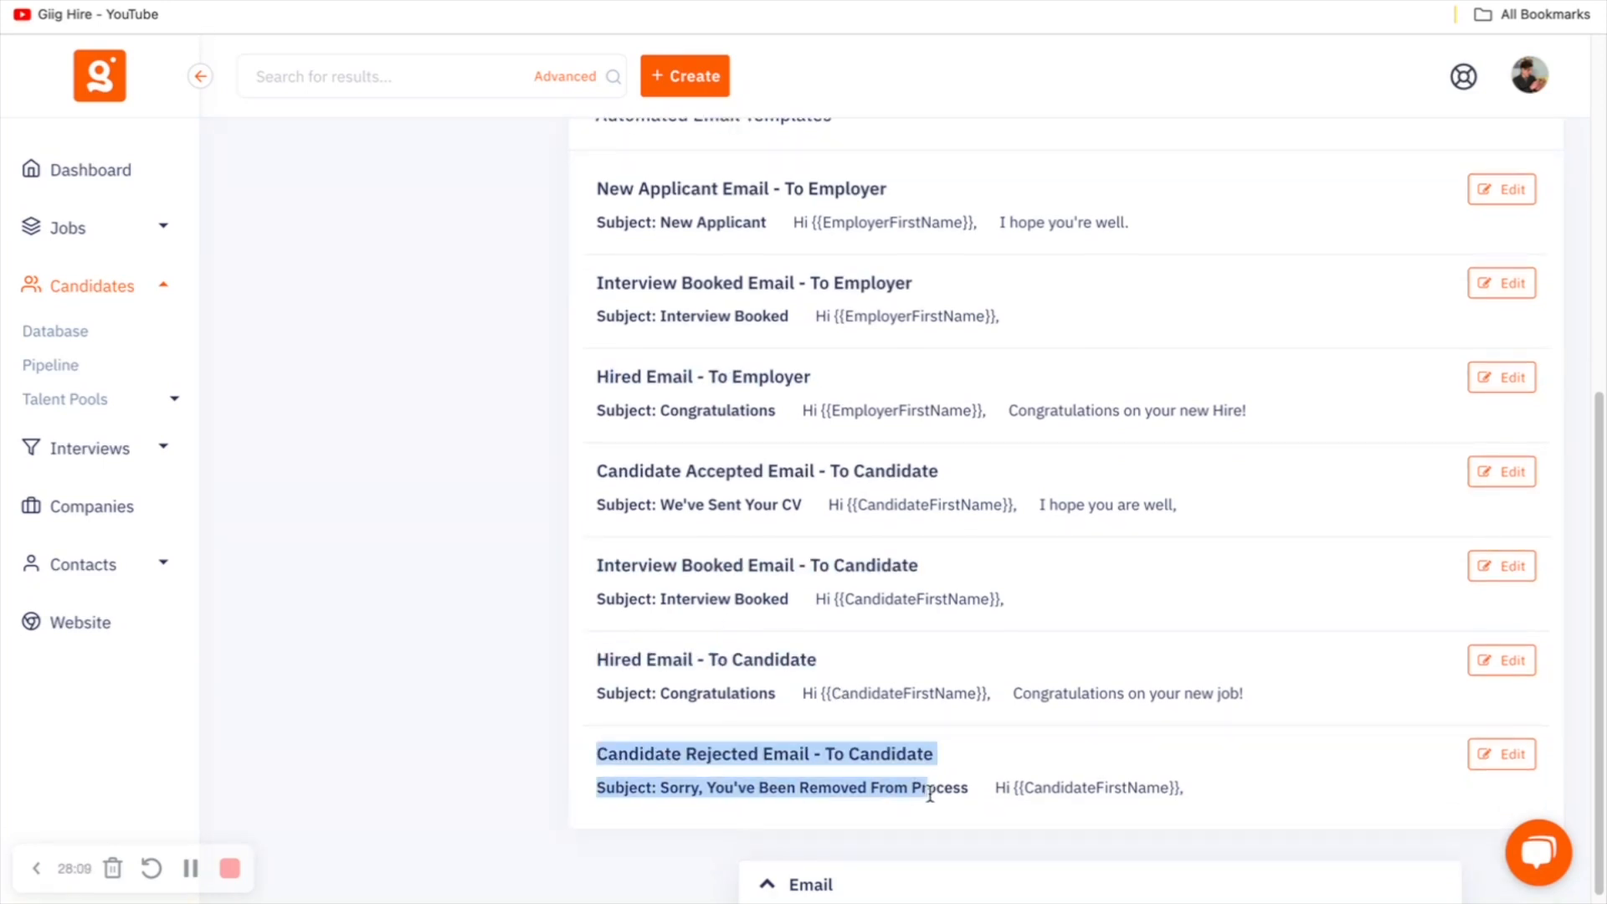
# View the content and merge tags of the New Applicant Email - To Employer template, closing it without changes
pyautogui.scroll(1, 795, 431)
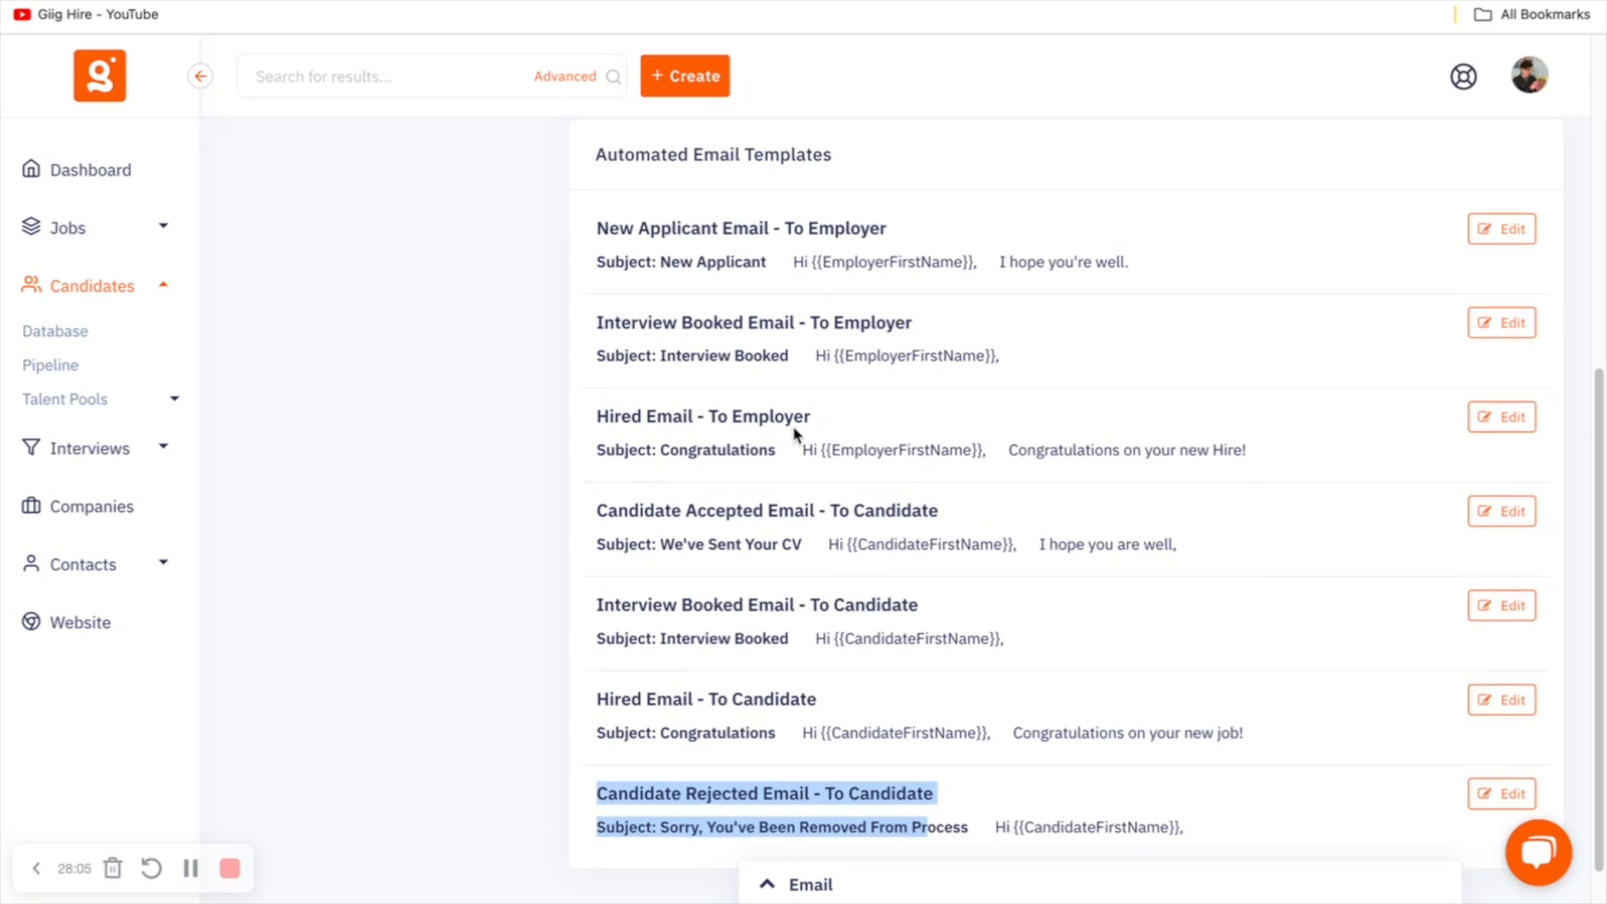
pyautogui.click(1504, 230)
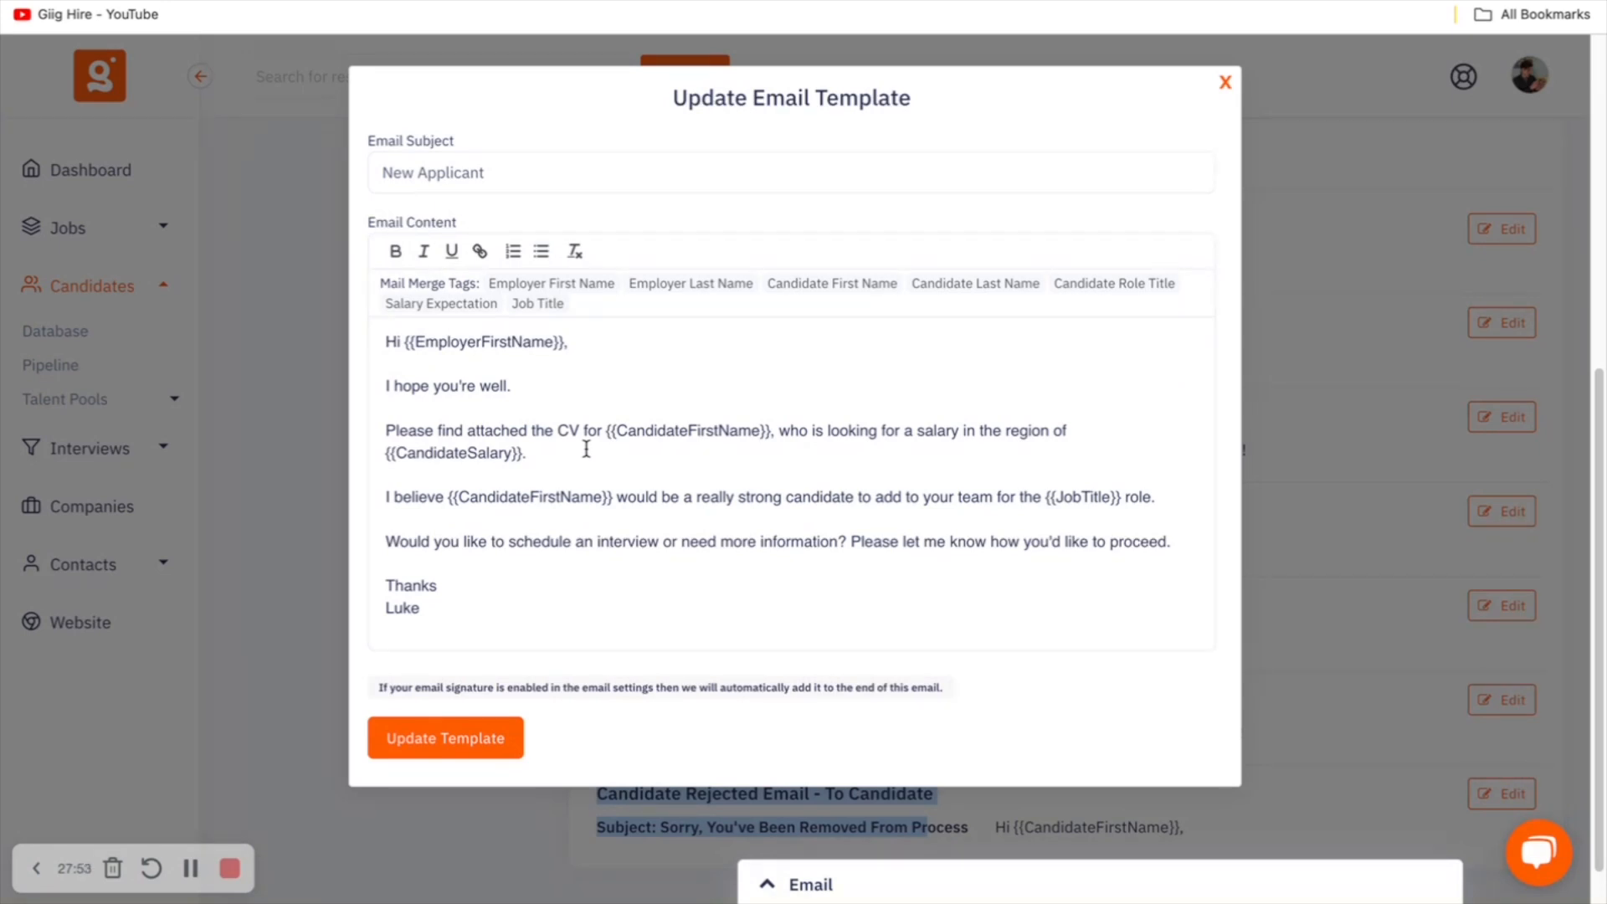
pyautogui.click(1224, 82)
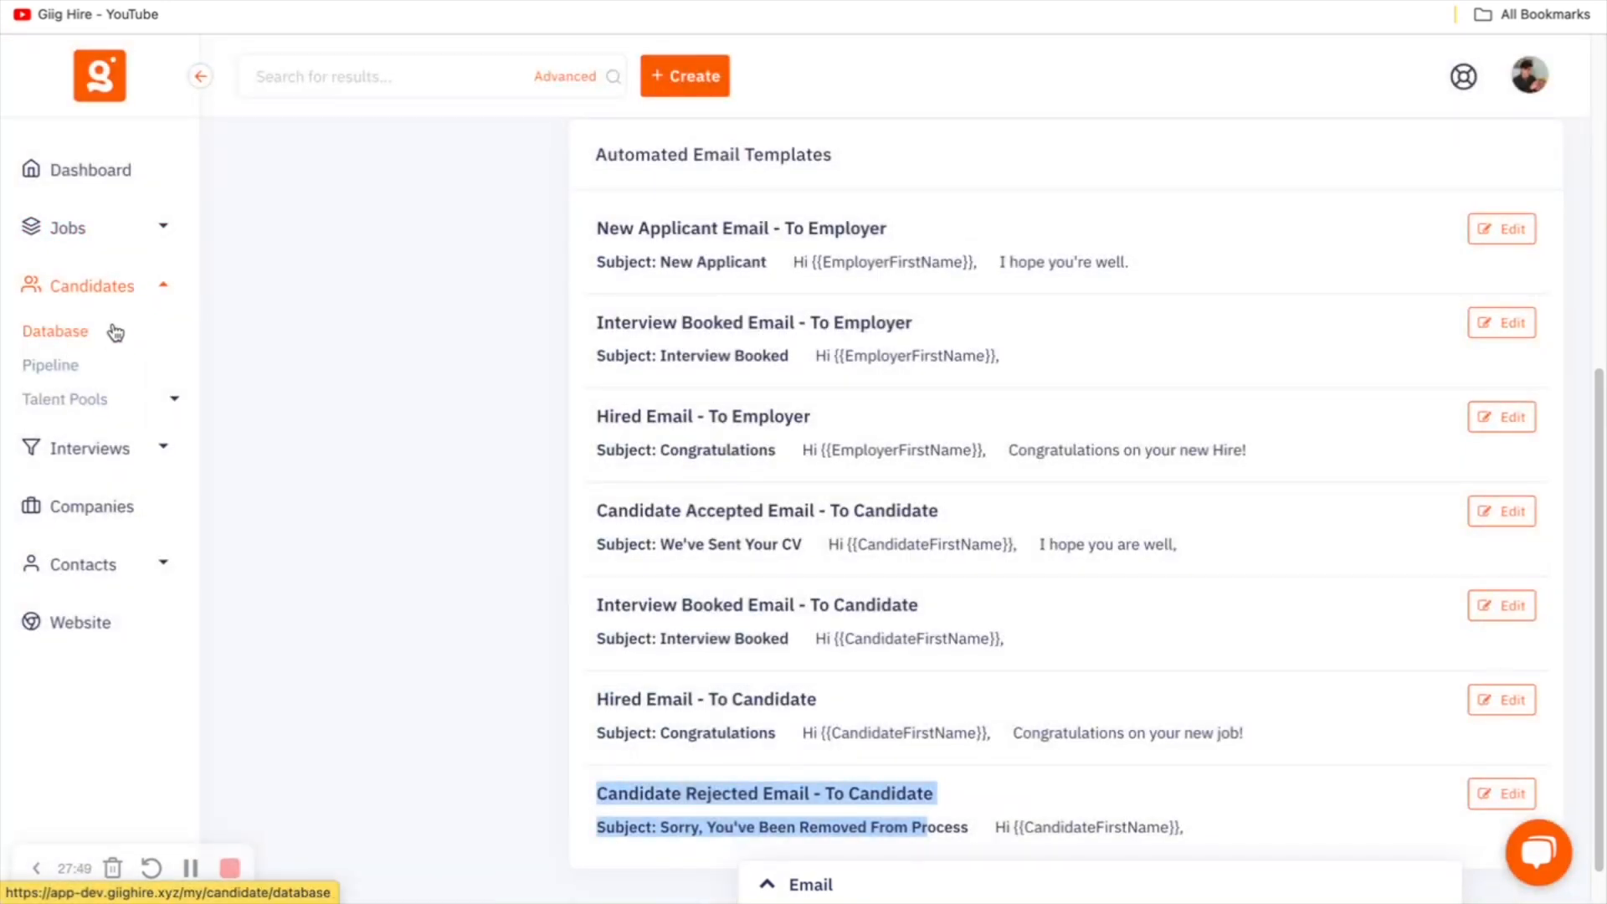
# Reopen the Braintree software engineer's profile from the candidate database and start sending the candidate to a job
pyautogui.click(116, 333)
pyautogui.scroll(-5, 459, 349)
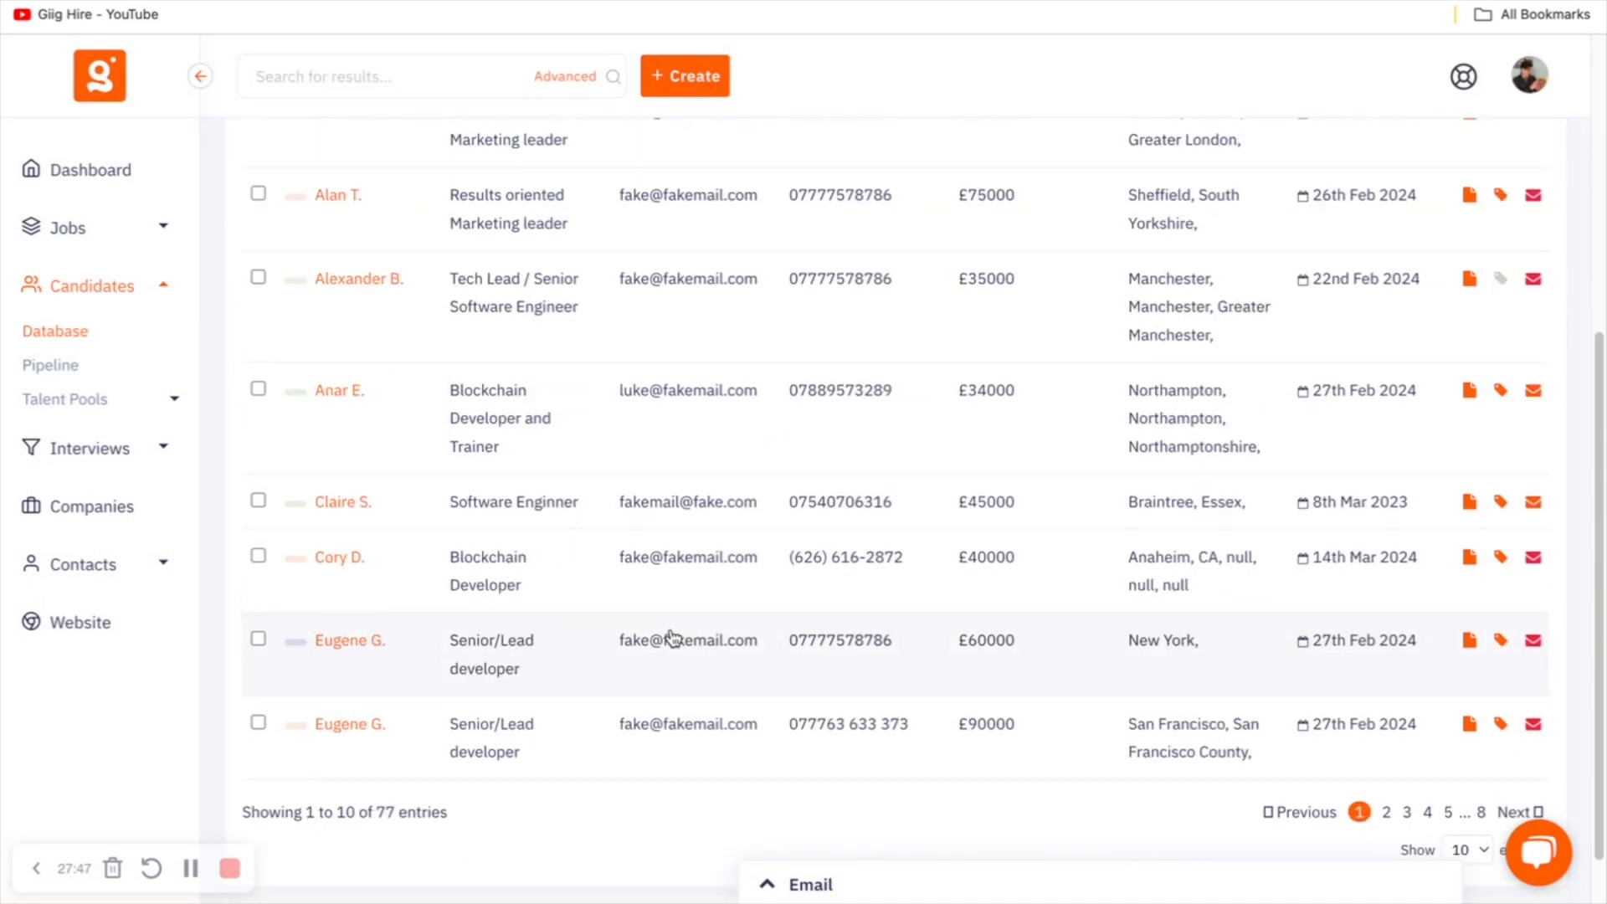
pyautogui.click(373, 503)
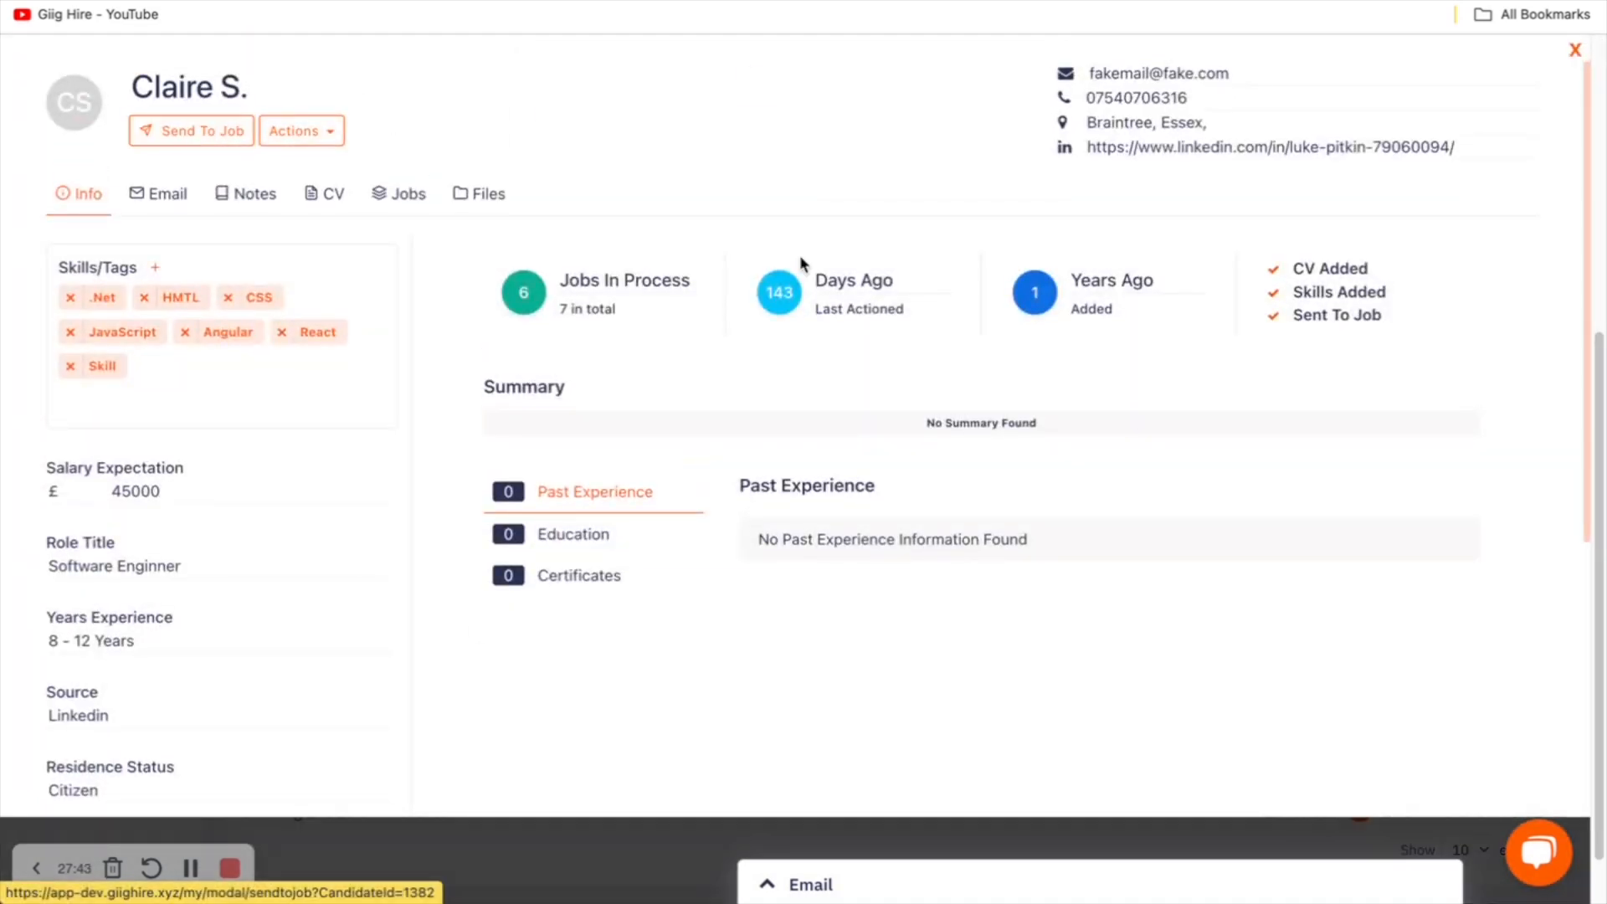
# Select the DevOps Engineer job in New York for the submission and accept the prefilled salary expectation
pyautogui.click(896, 180)
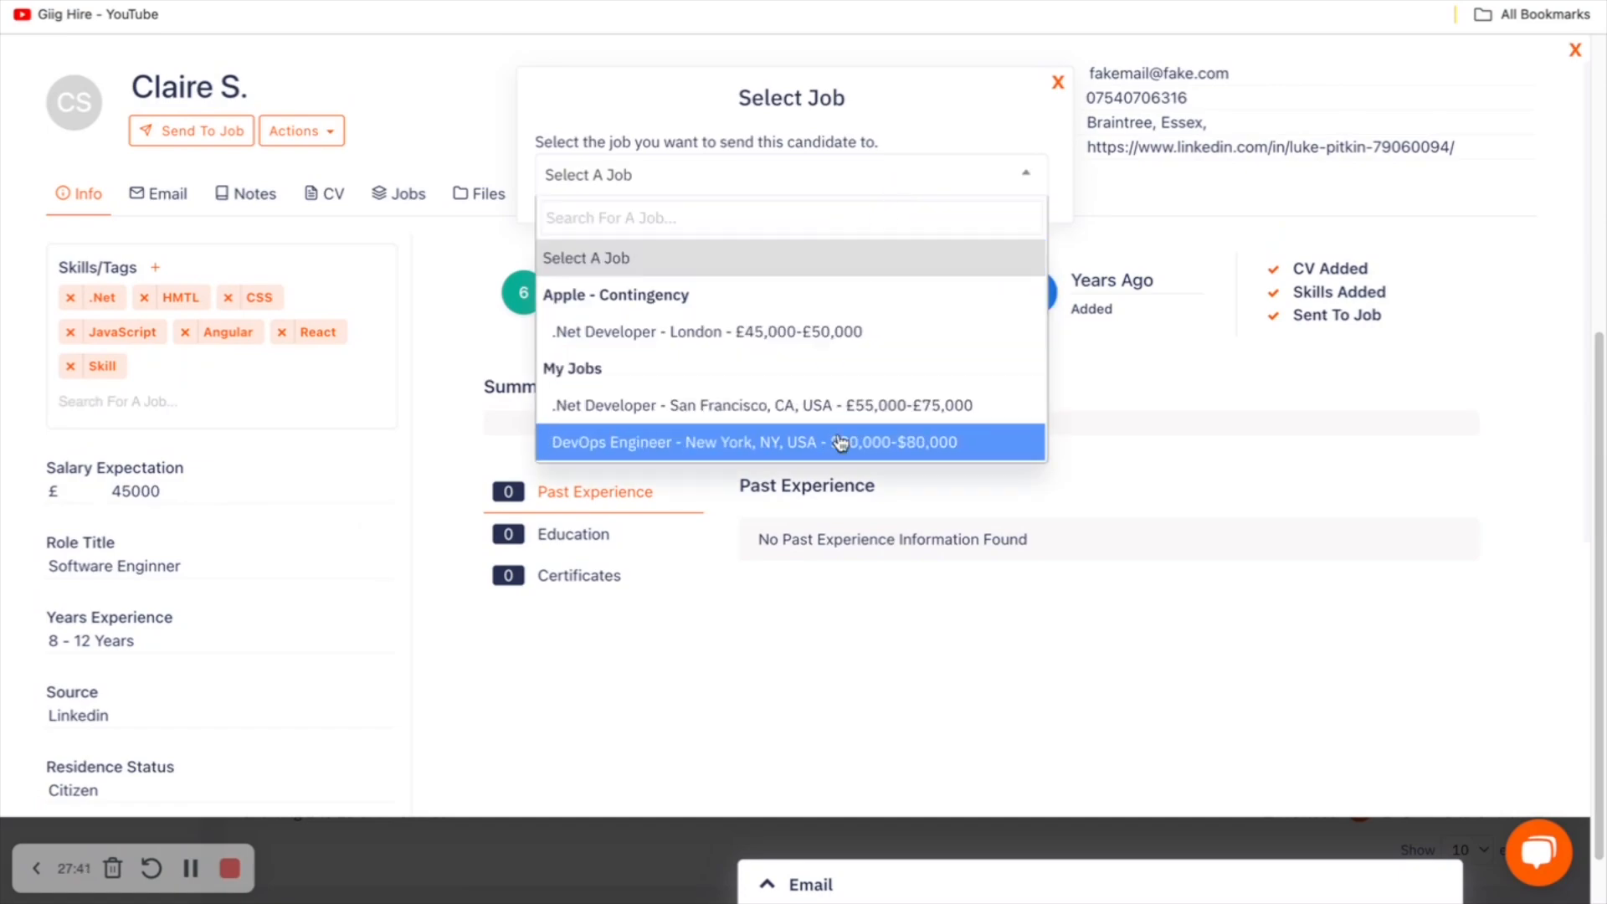
pyautogui.click(840, 442)
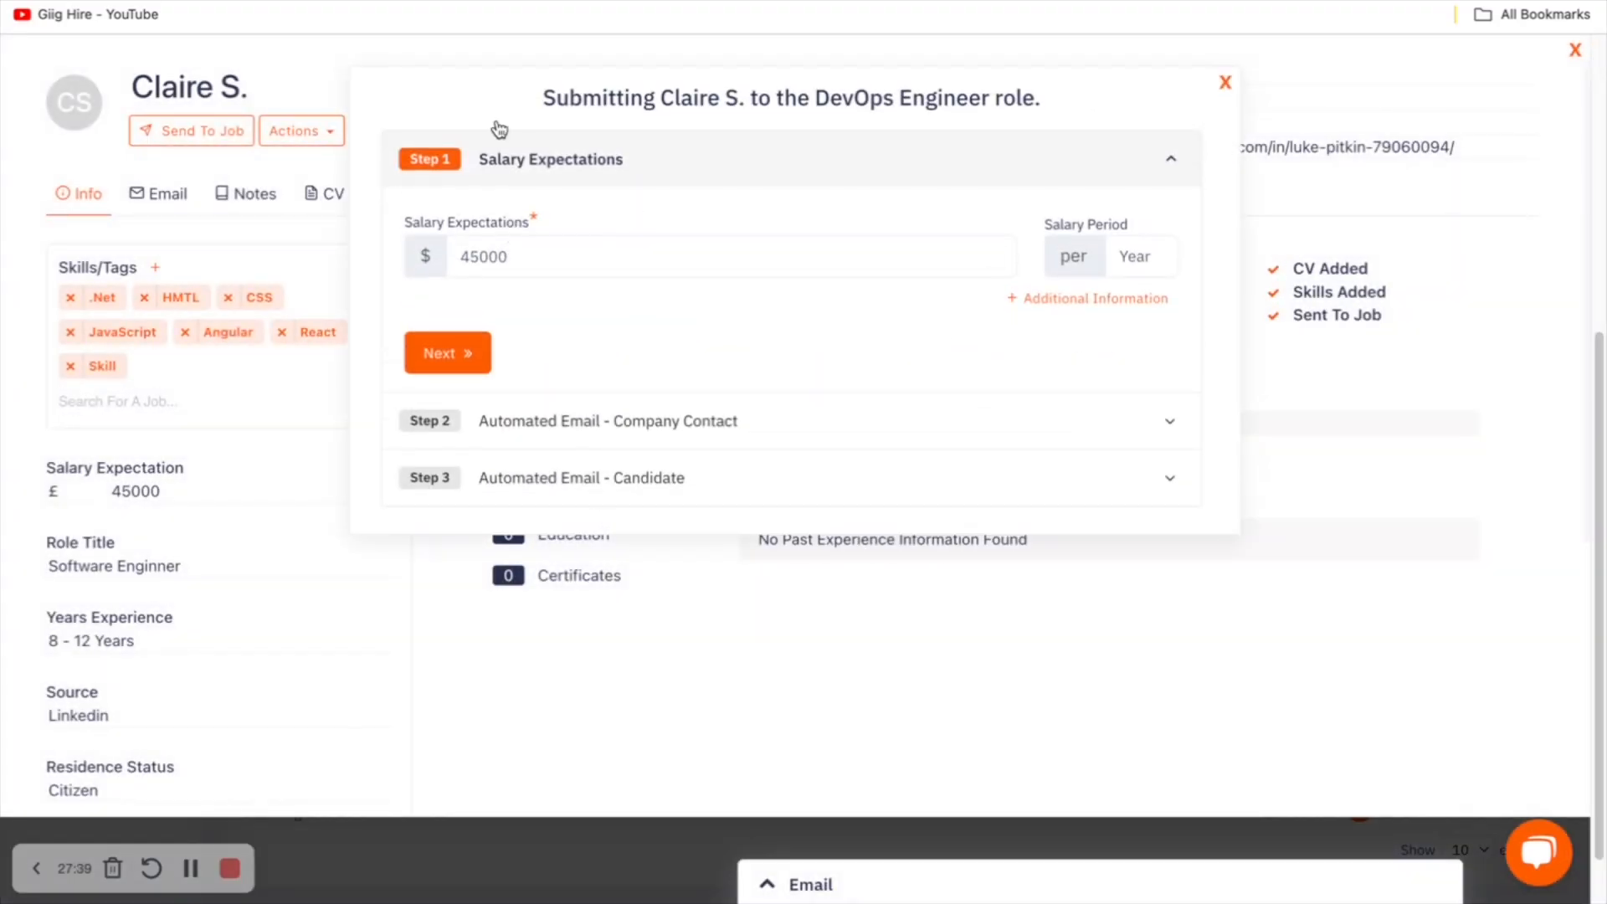
pyautogui.click(469, 352)
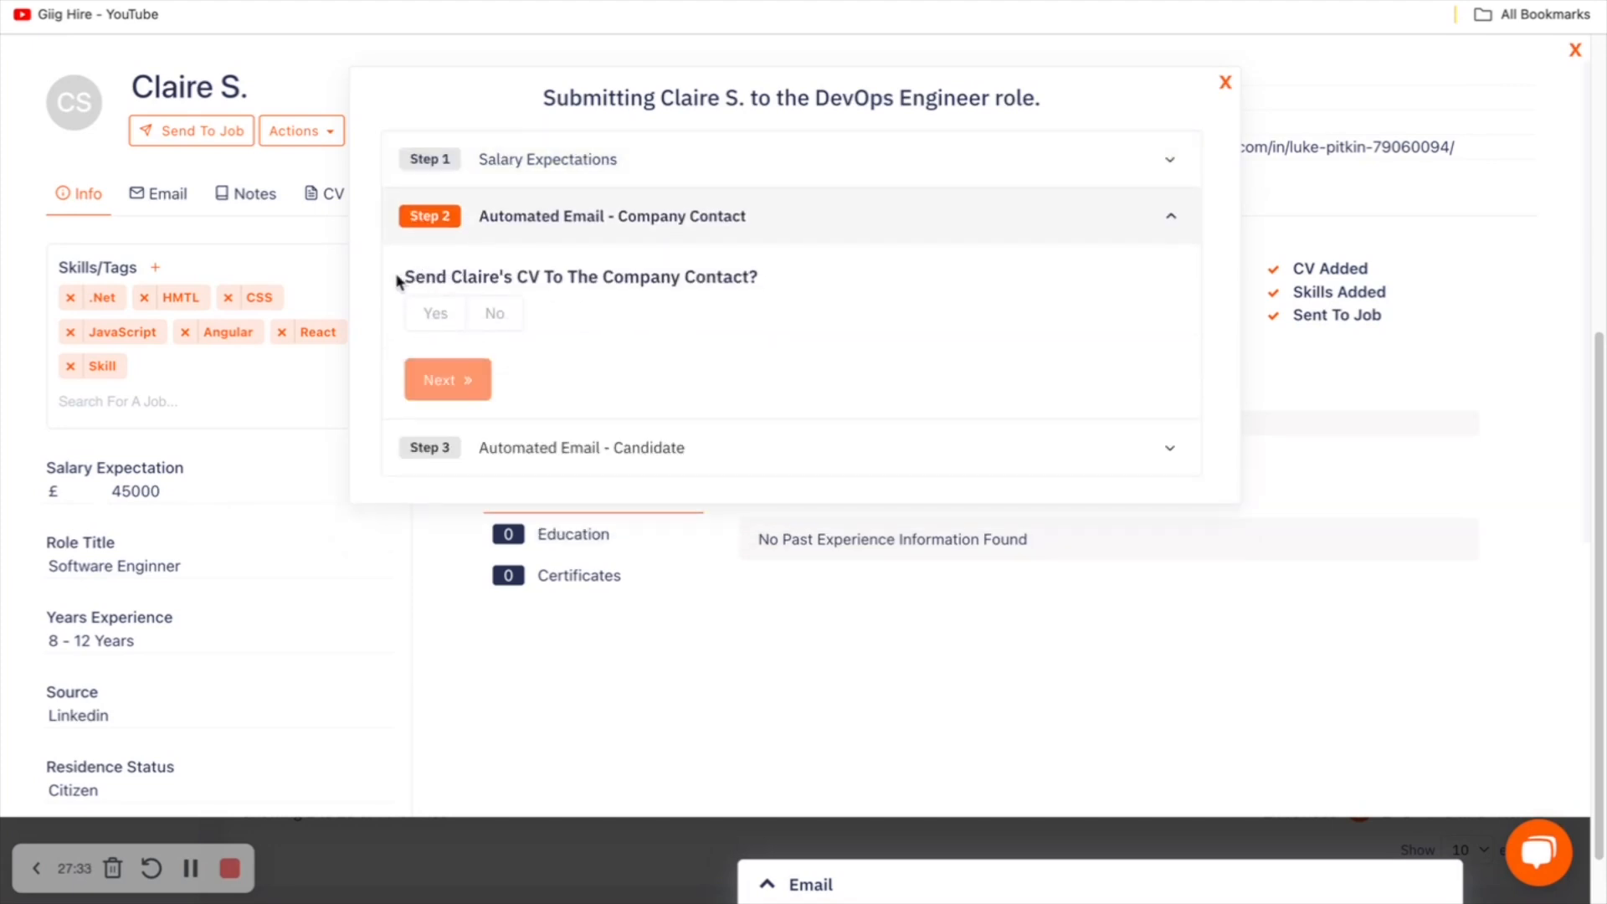
# Choose to send the CV to the company contact, select the second listed recipient and review the automated email preview
pyautogui.moveTo(402, 277); pyautogui.dragTo(798, 284)
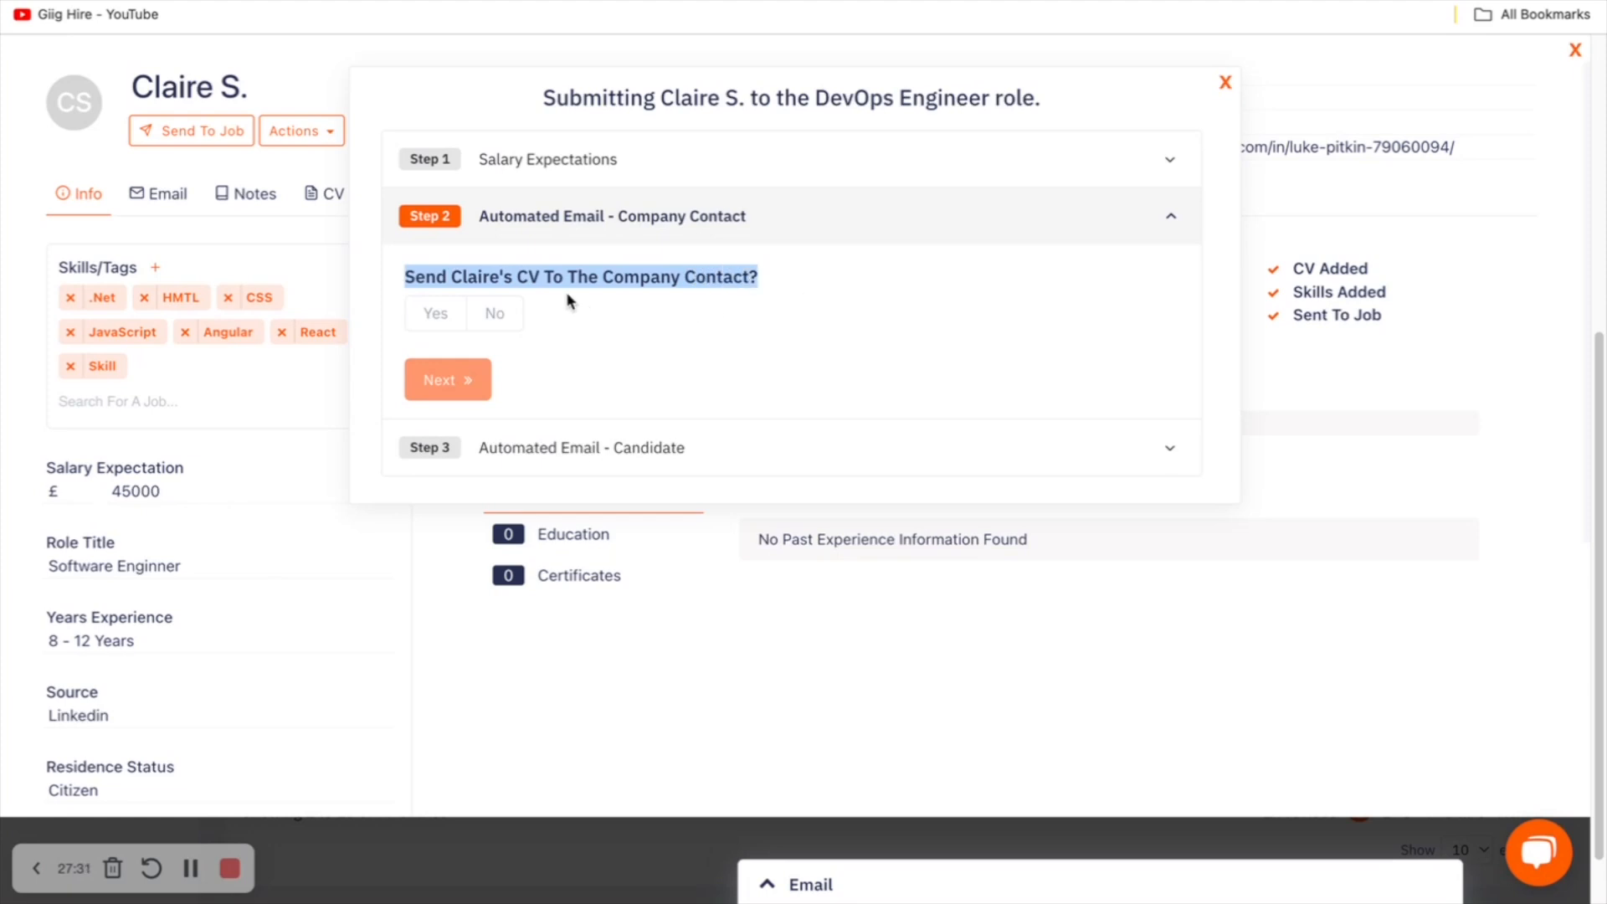
pyautogui.click(428, 318)
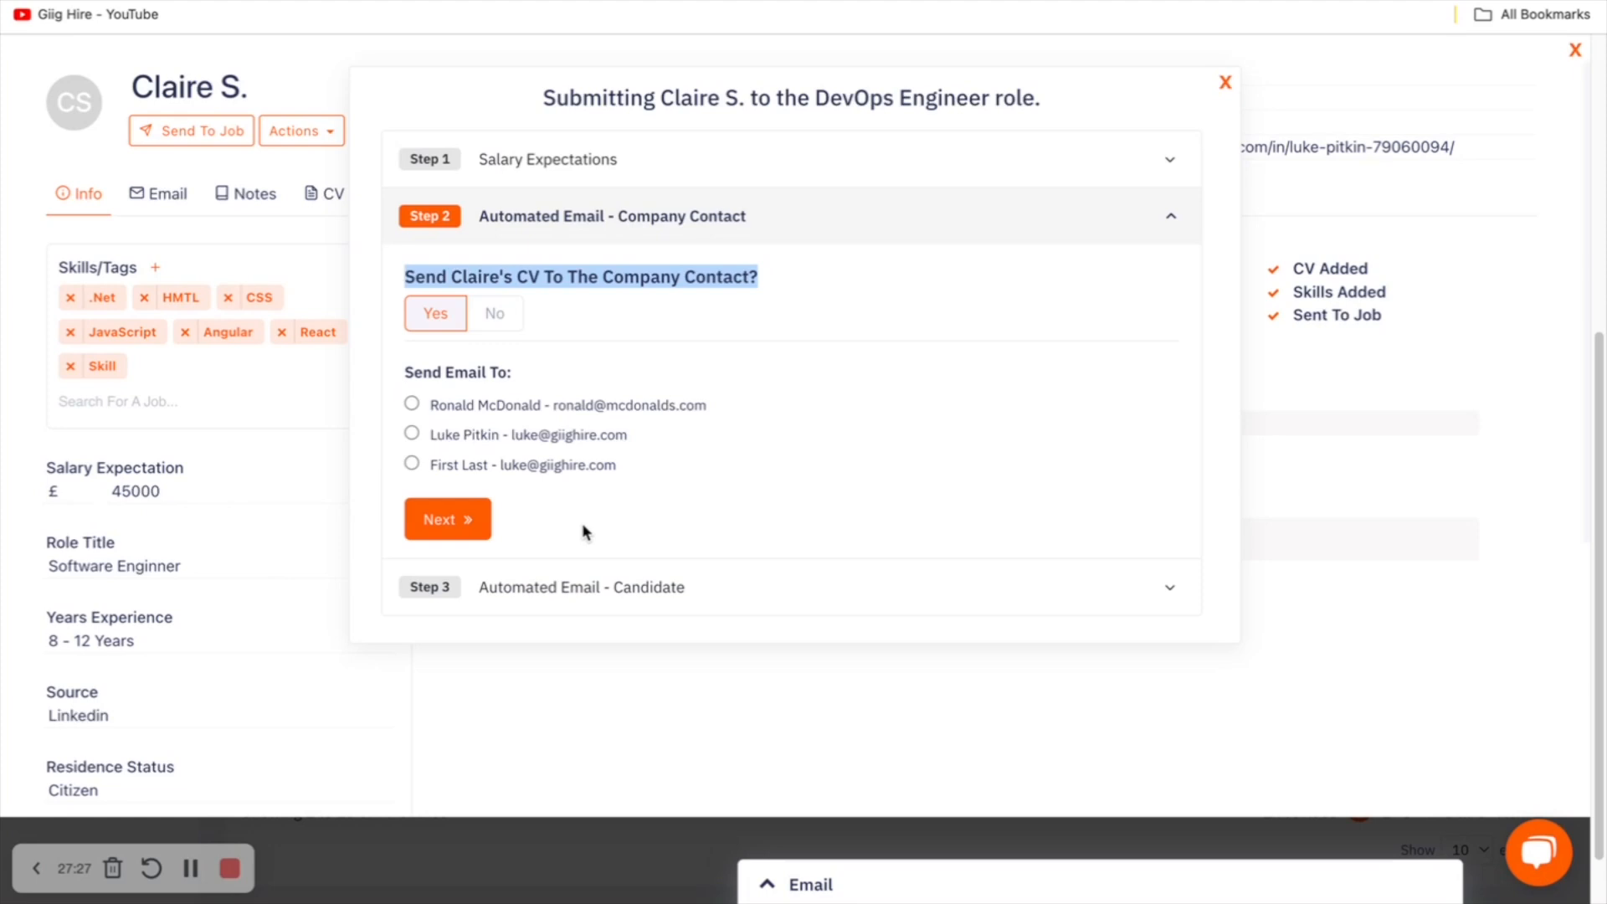
pyautogui.click(494, 432)
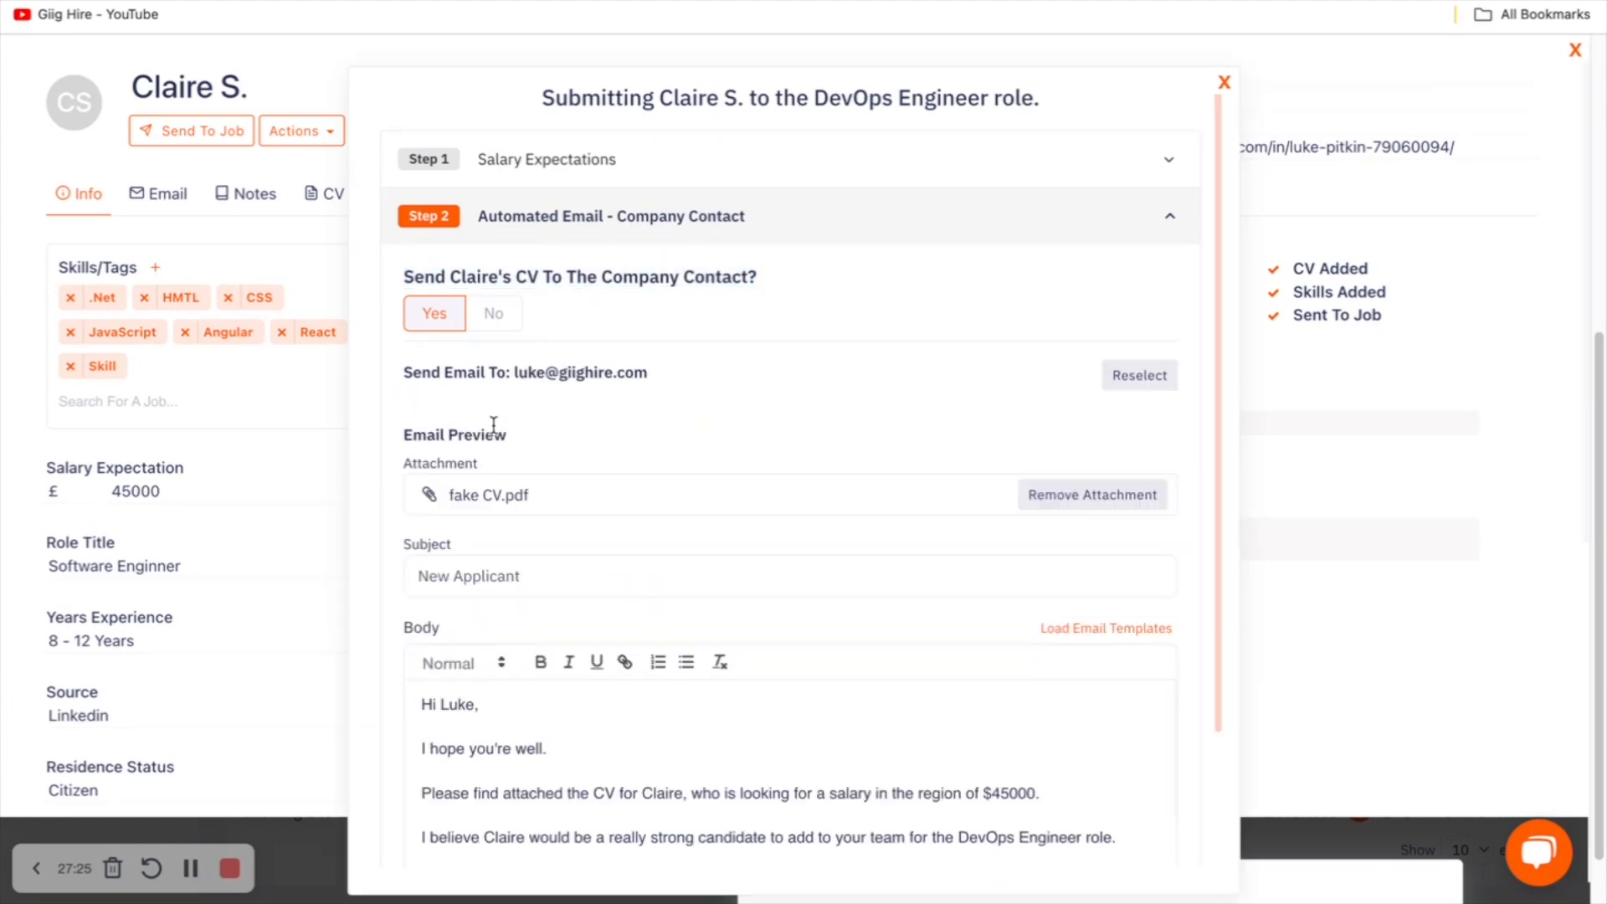
pyautogui.scroll(-2, 611, 499)
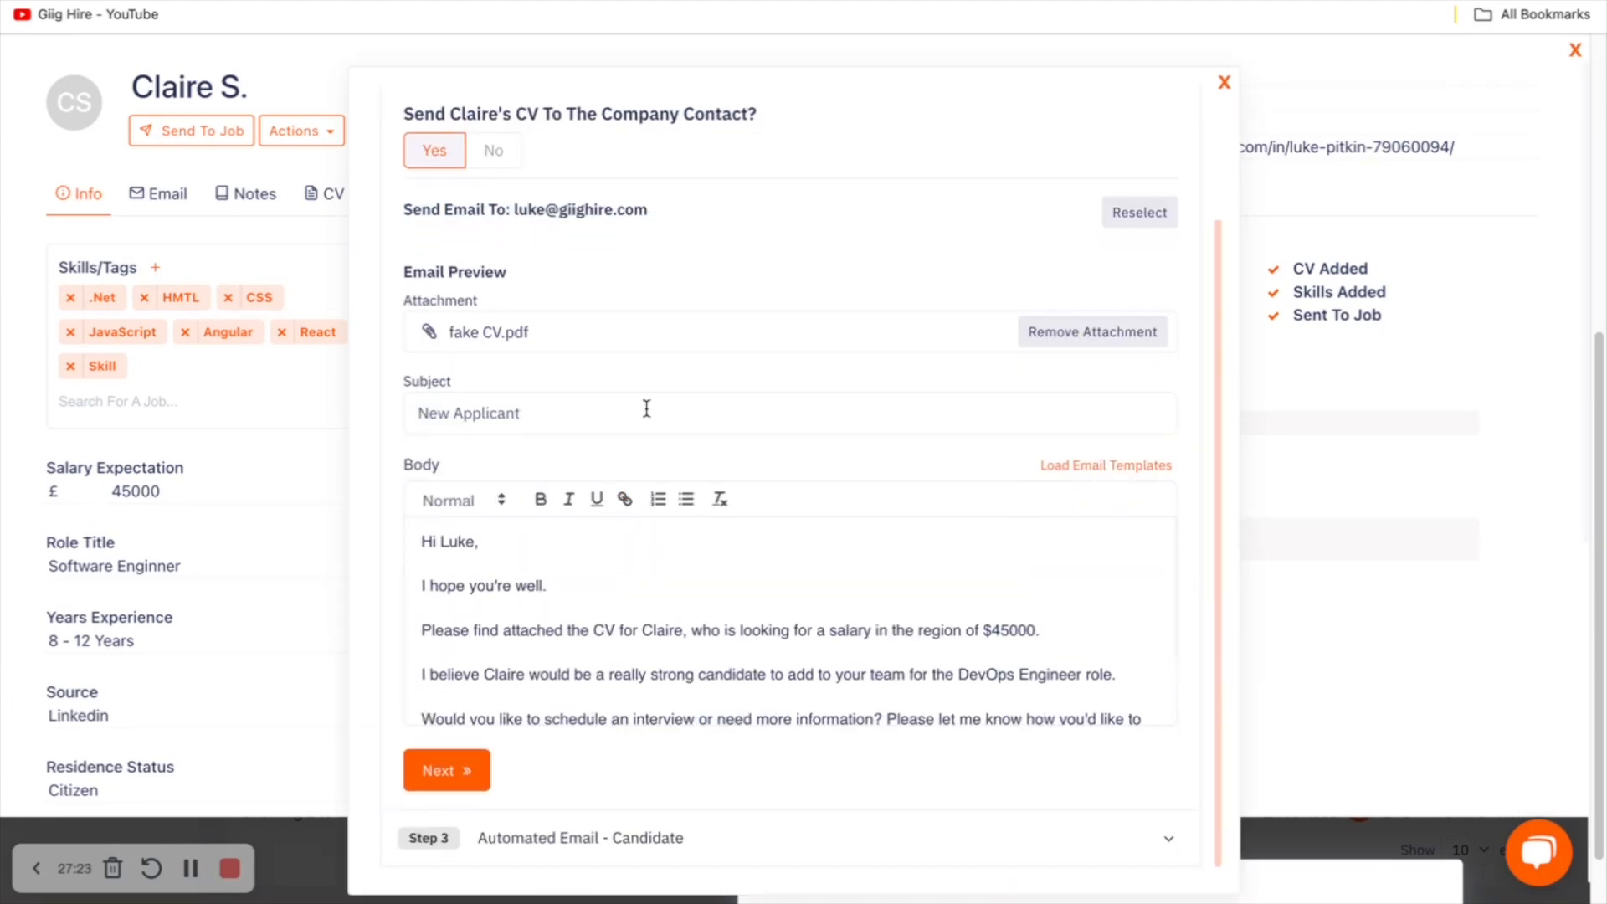
pyautogui.scroll(-1, 498, 390)
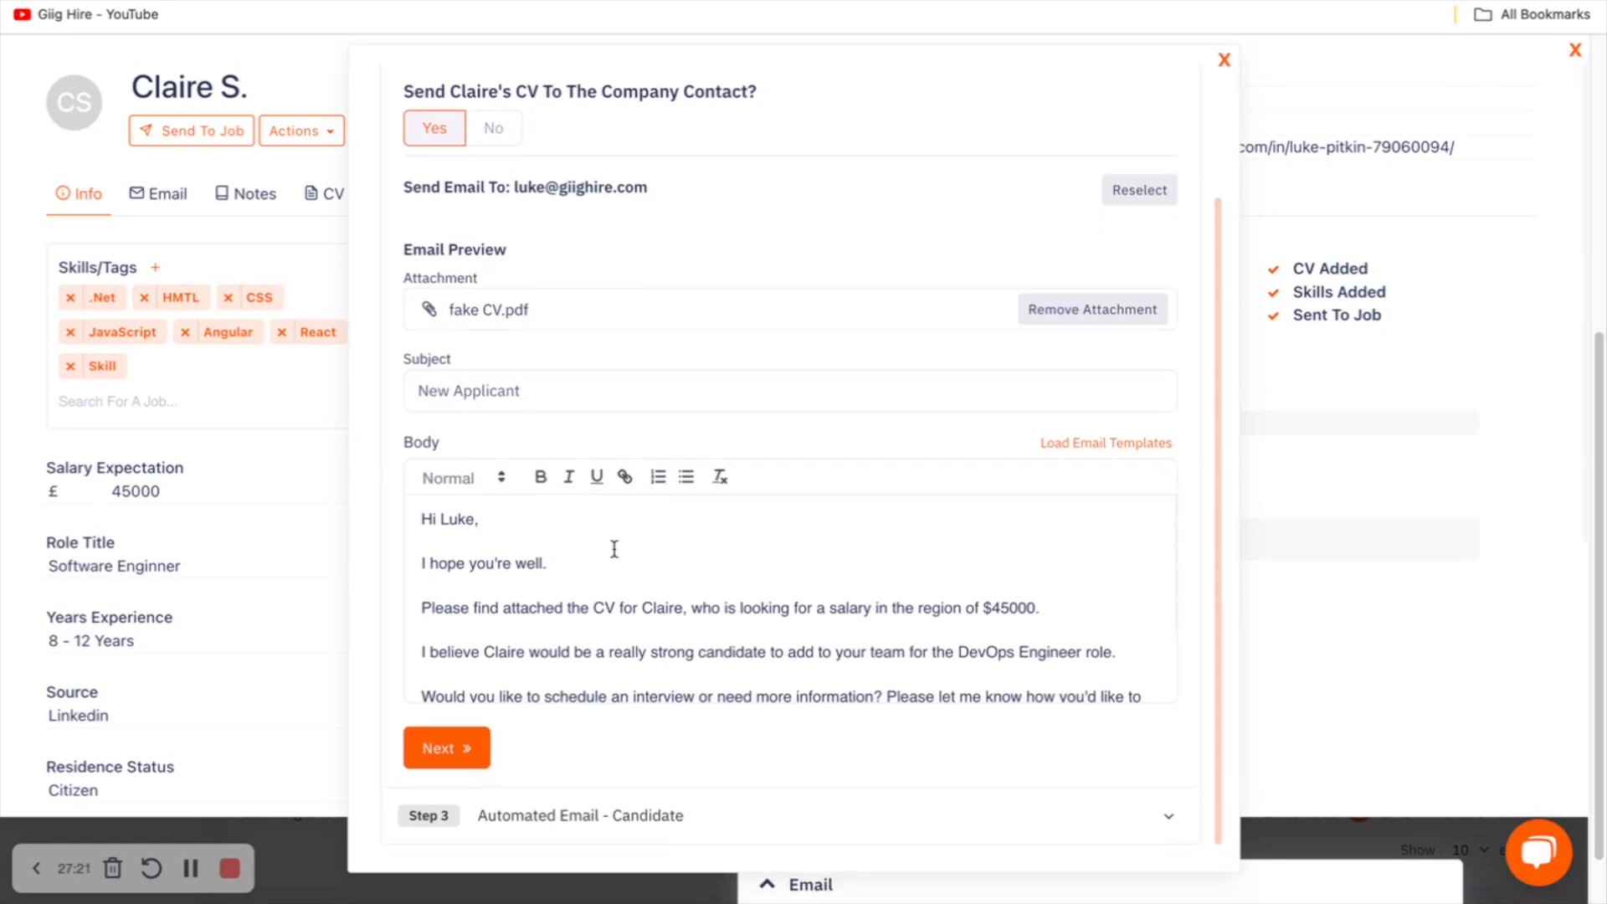
pyautogui.scroll(-2, 614, 549)
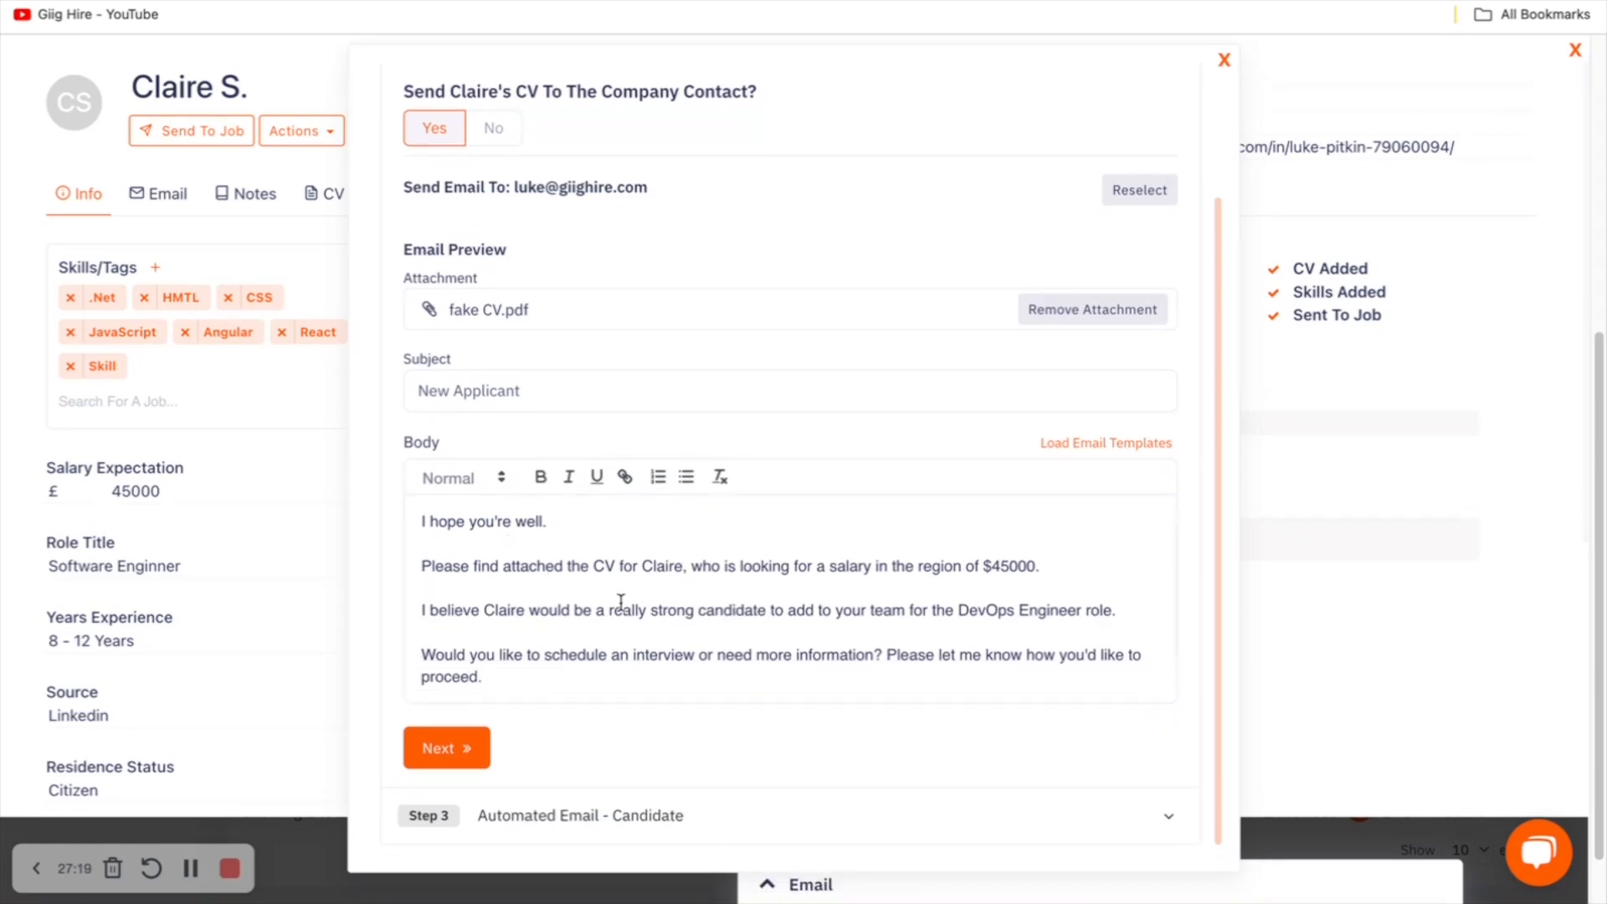
# Review the full body of the automated email to the company contact and continue to the candidate email stage
pyautogui.scroll(-2, 714, 610)
pyautogui.scroll(2, 716, 626)
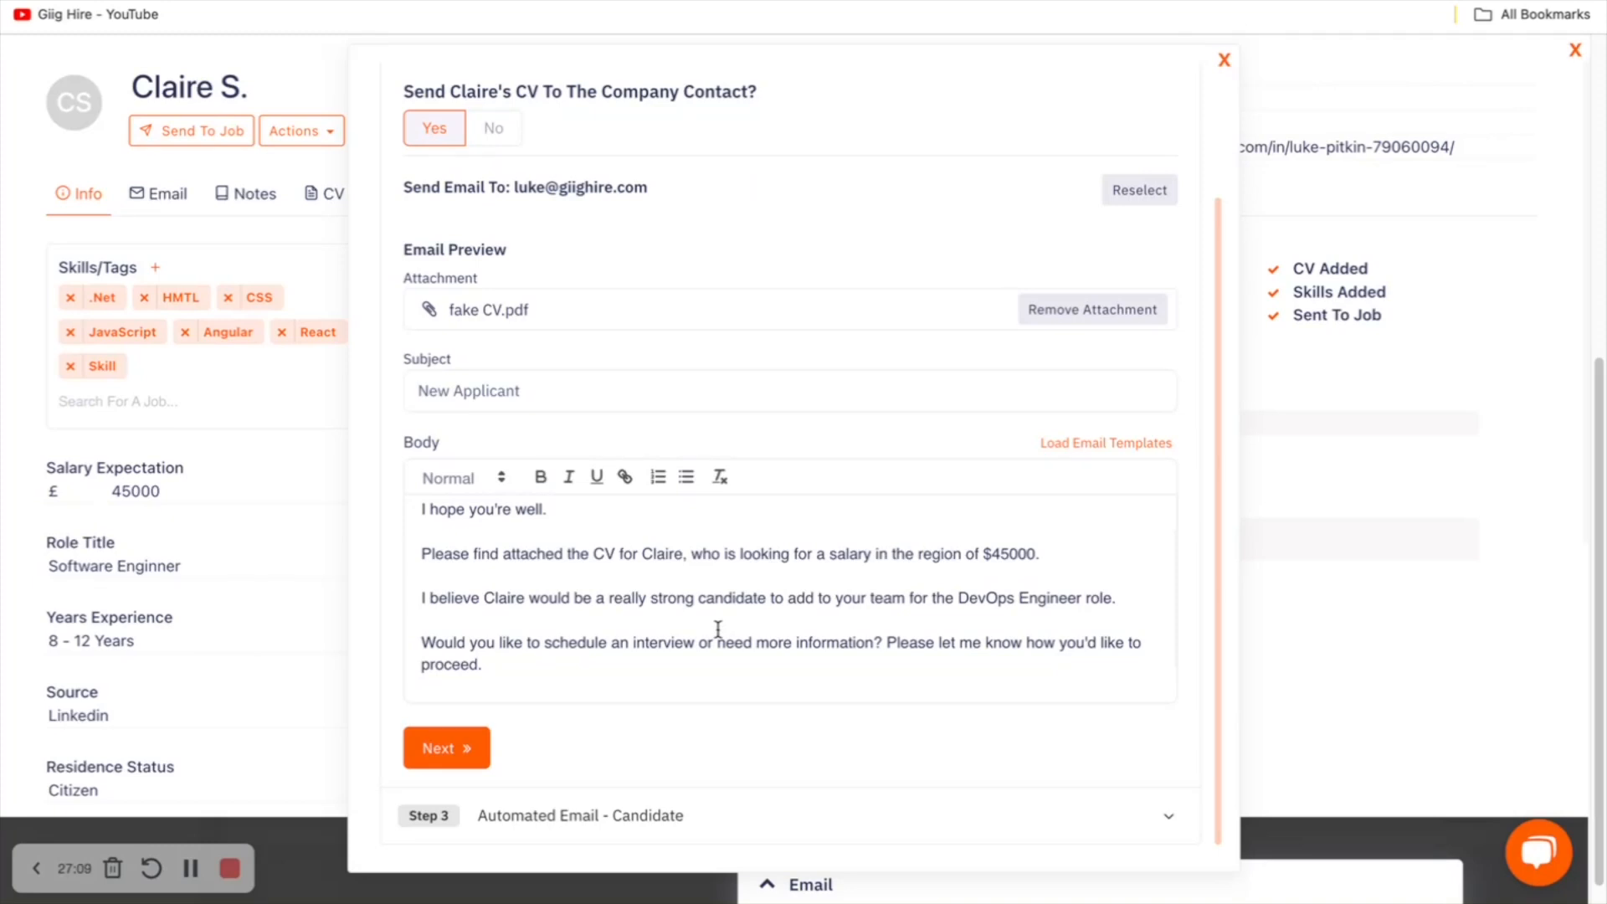
pyautogui.scroll(-2, 757, 653)
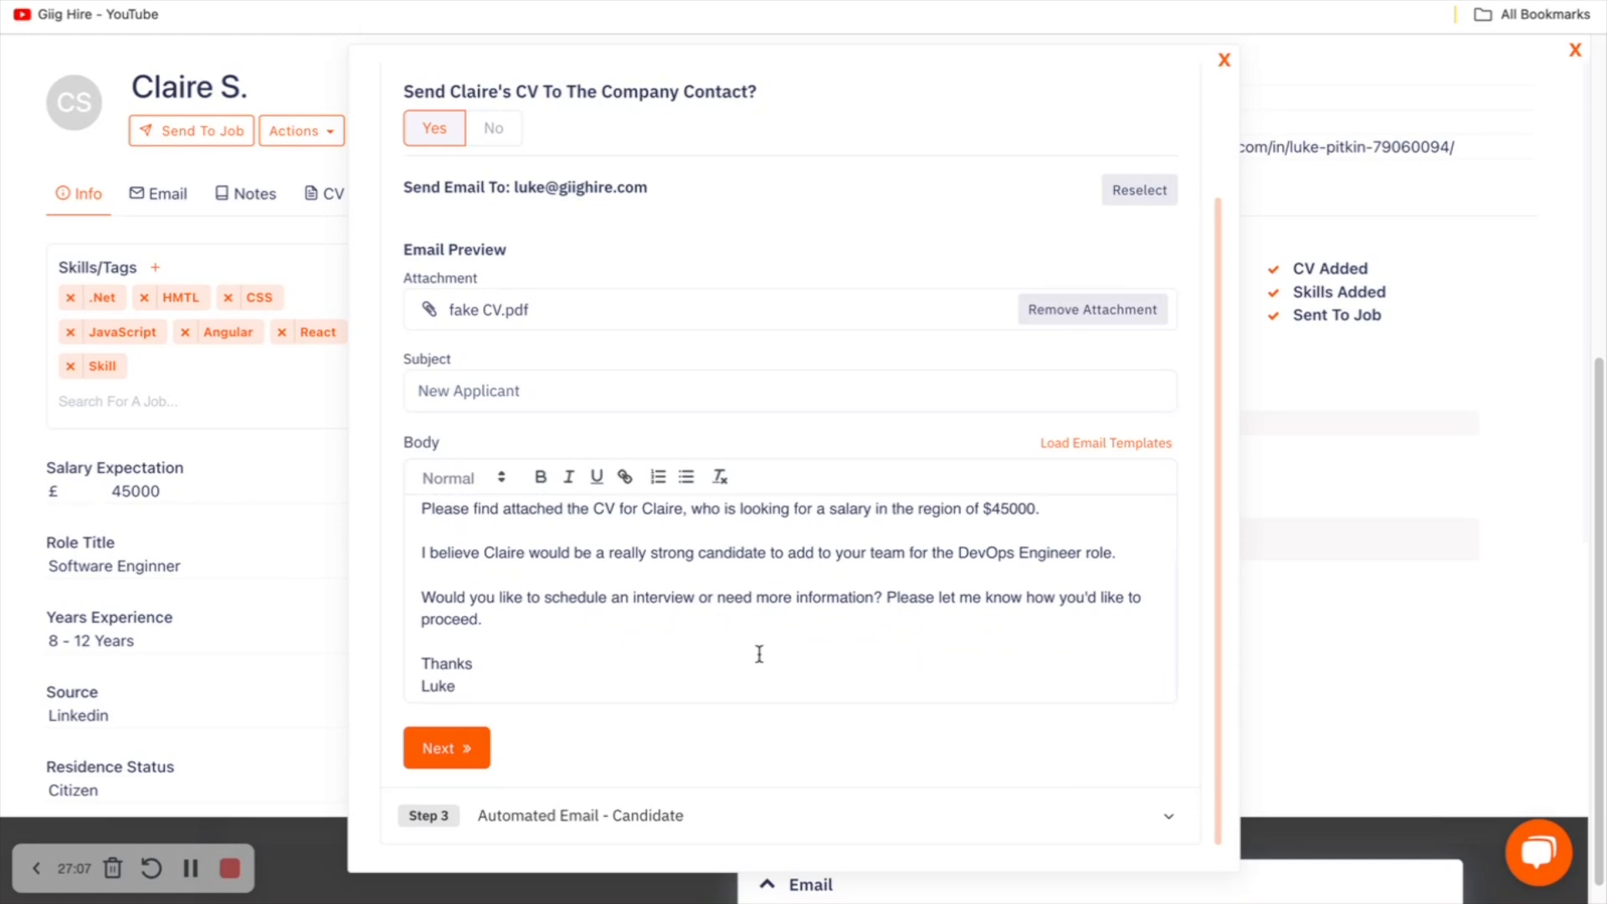
pyautogui.click(469, 747)
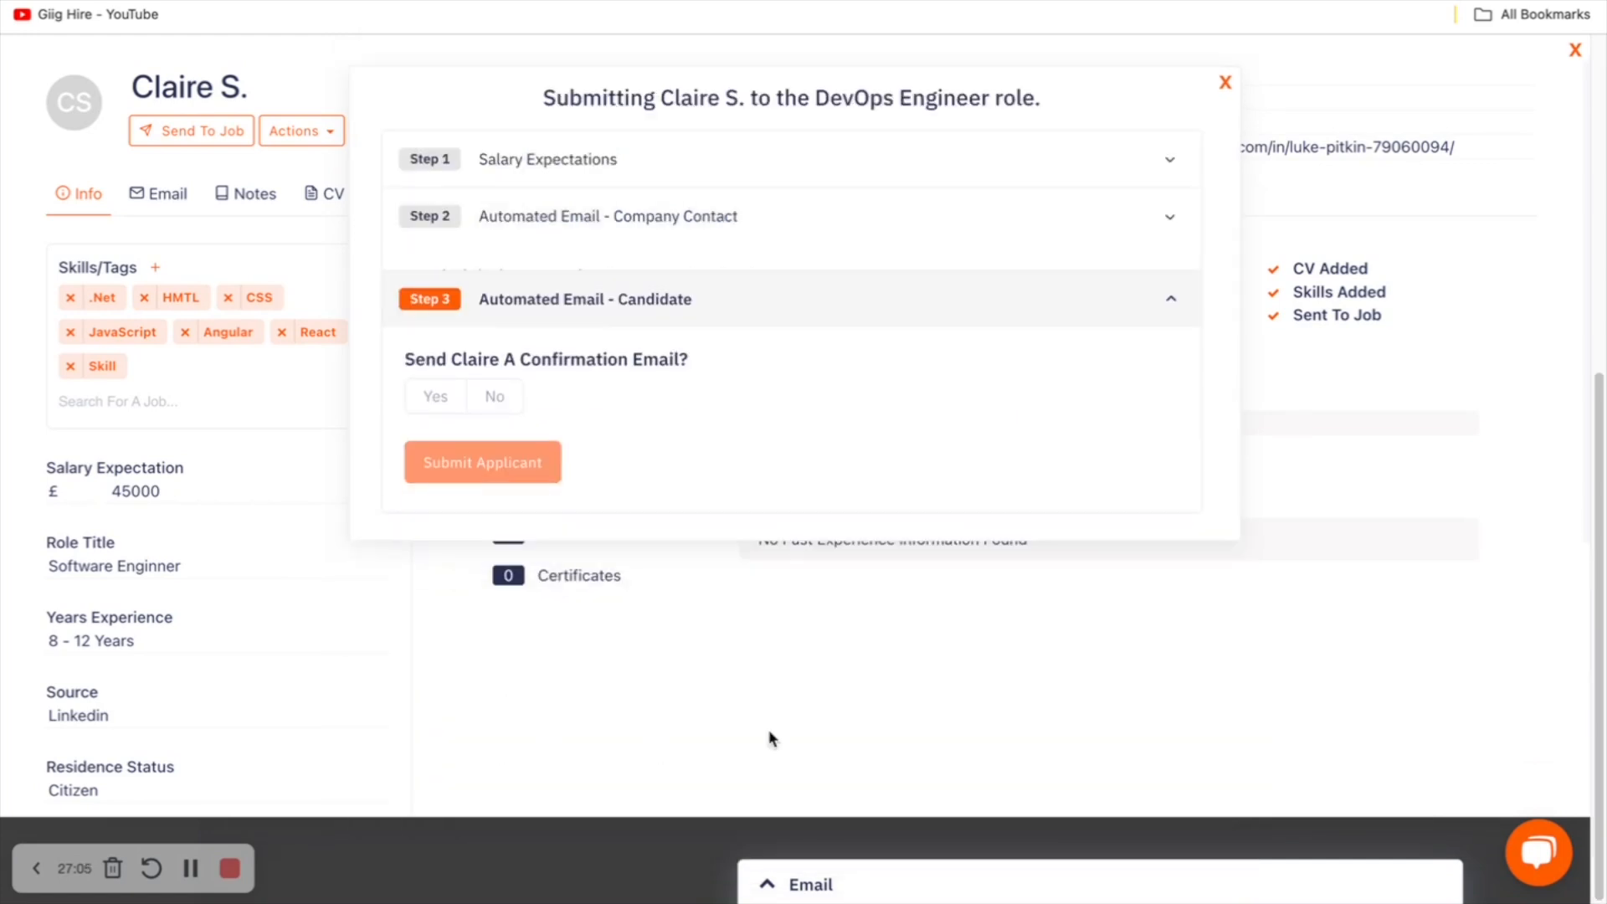
# Choose to send the candidate a confirmation email, review its subject and body, and close the submission without submitting
pyautogui.moveTo(405, 334); pyautogui.dragTo(742, 344)
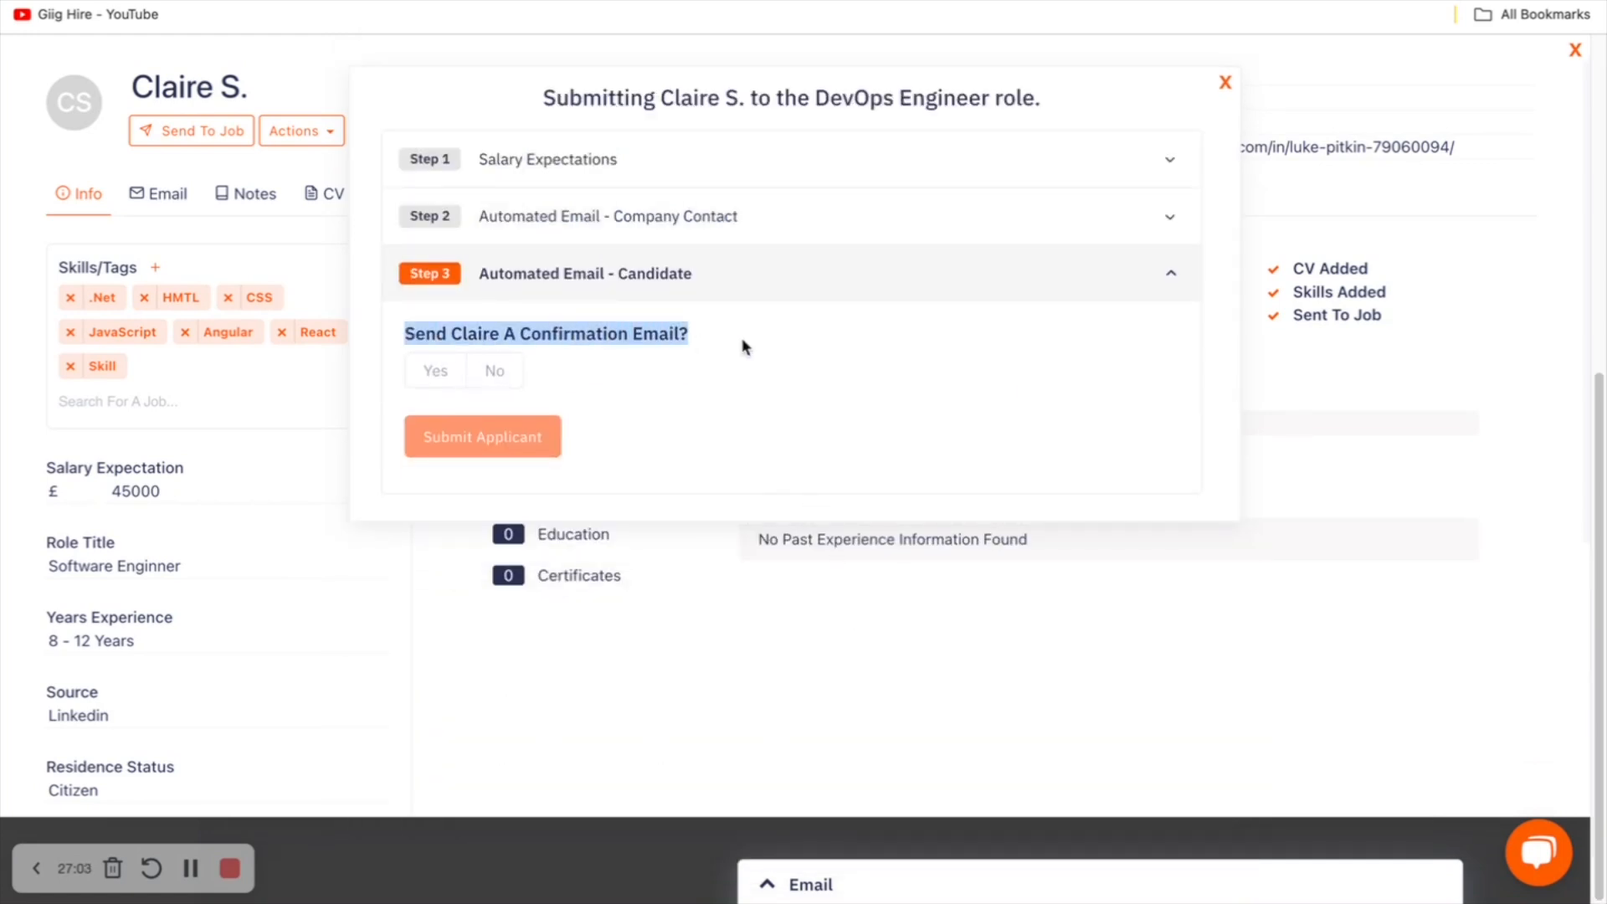
pyautogui.click(453, 374)
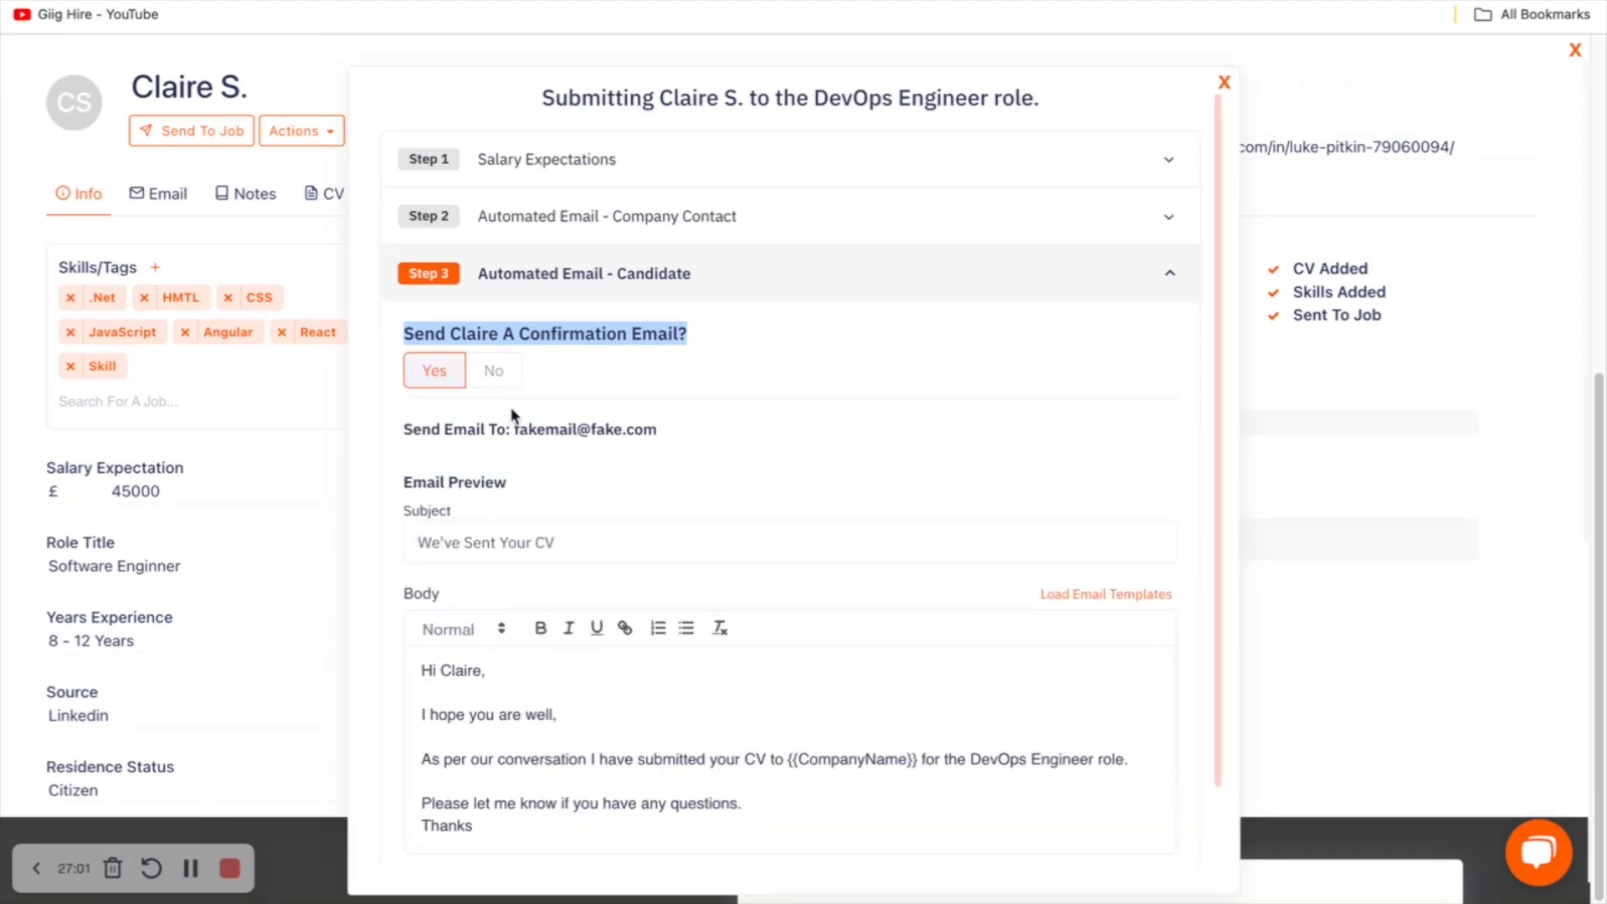
pyautogui.scroll(-3, 649, 628)
pyautogui.scroll(5, 593, 669)
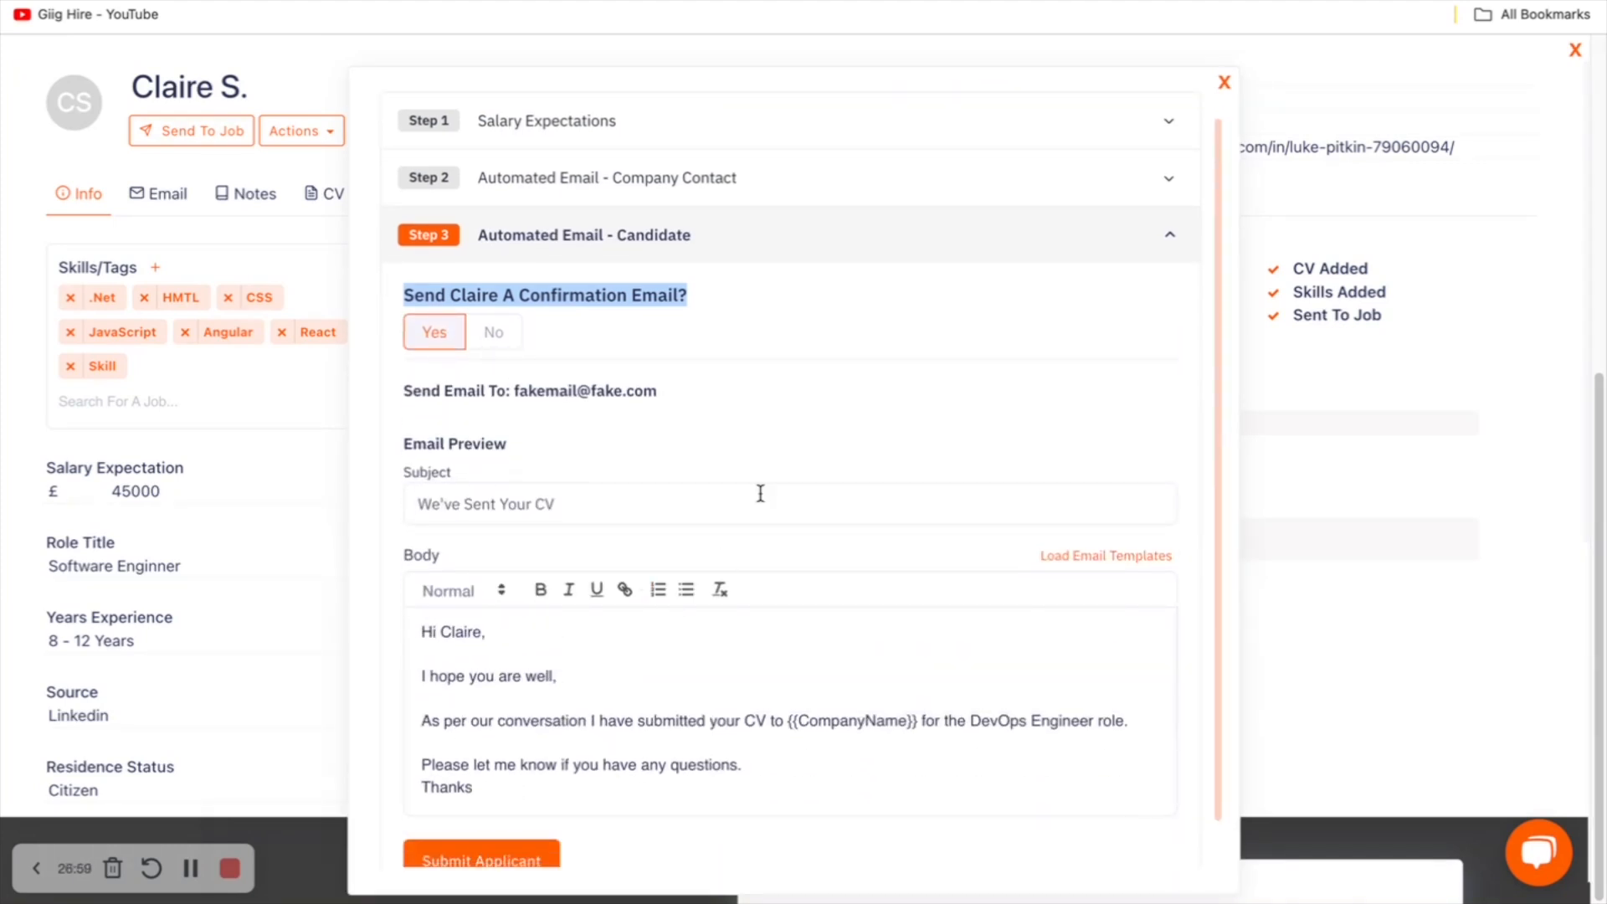
pyautogui.scroll(-1, 795, 477)
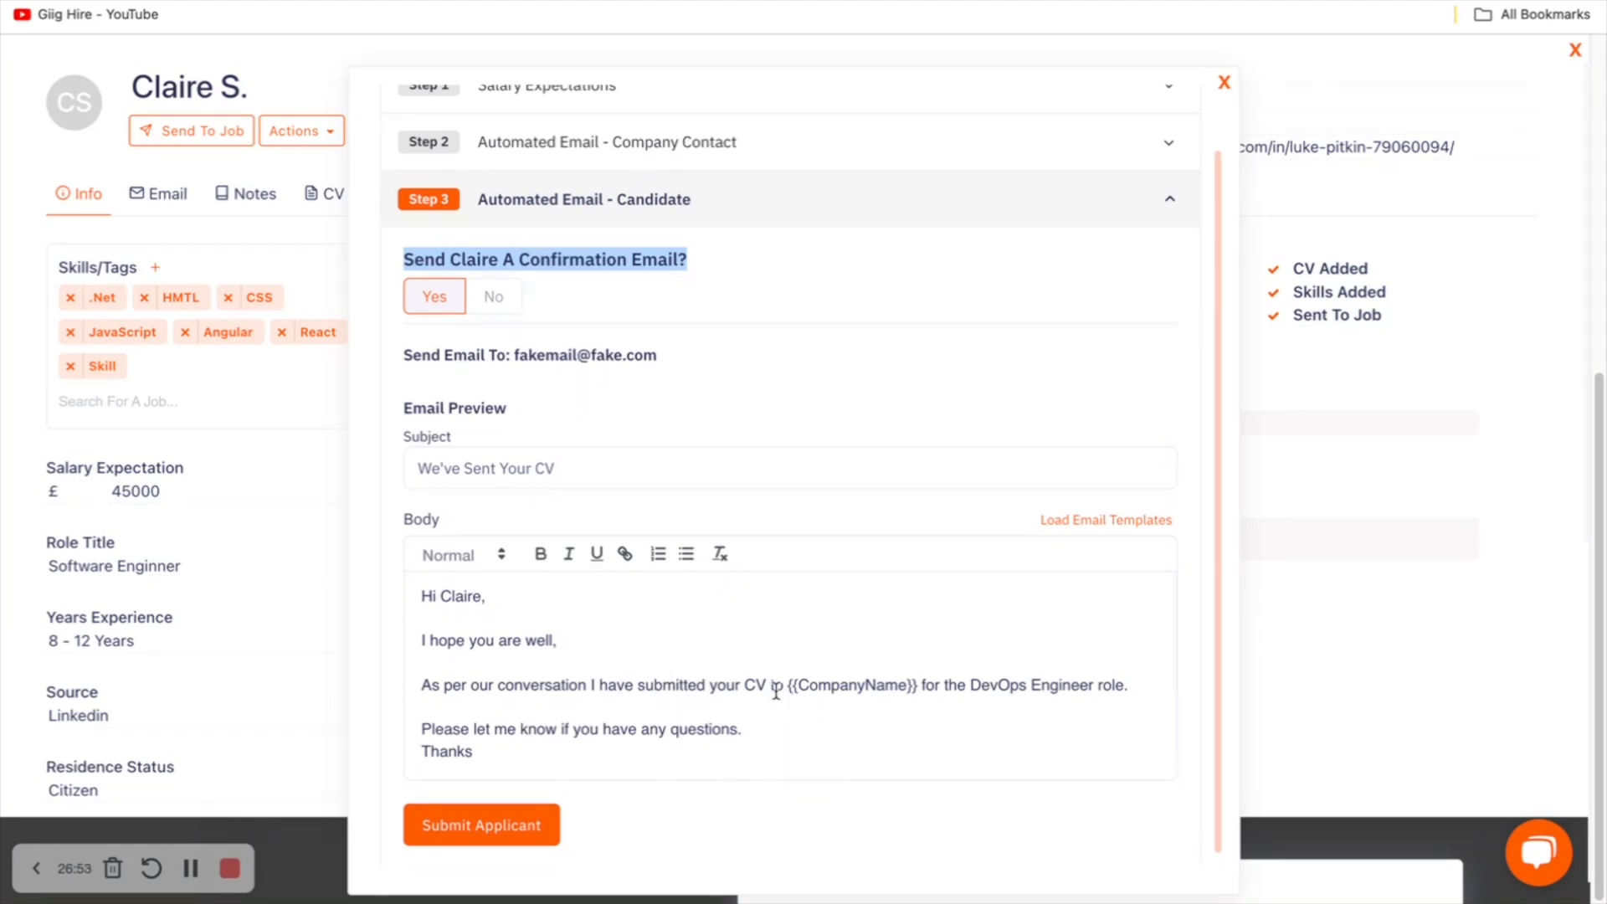
pyautogui.tripleClick(642, 464)
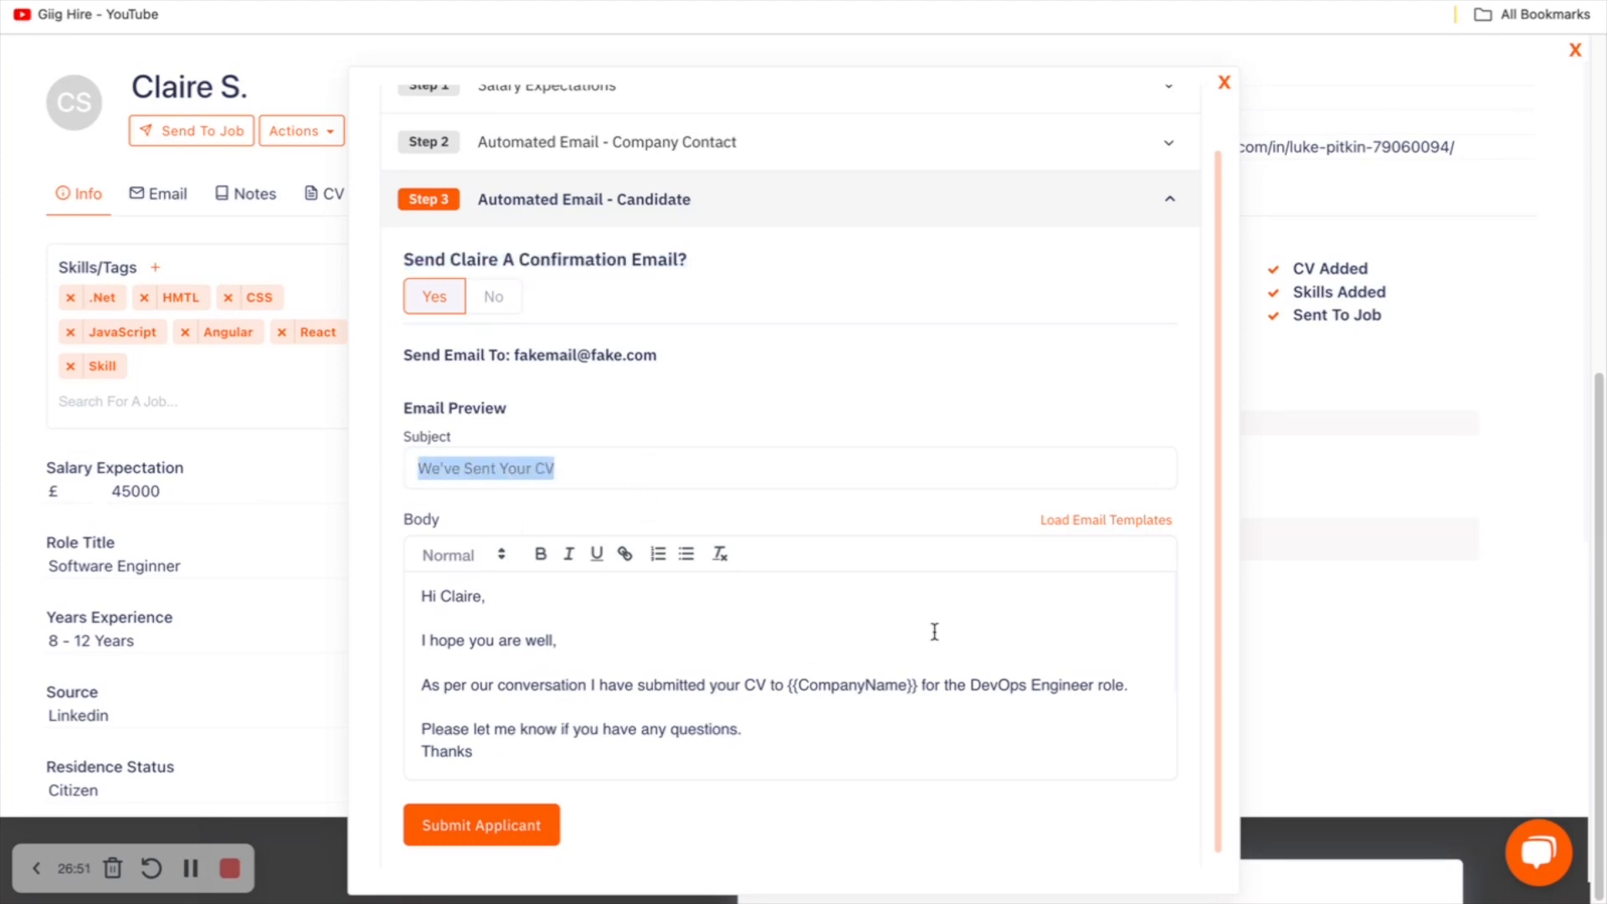
pyautogui.scroll(-3, 965, 707)
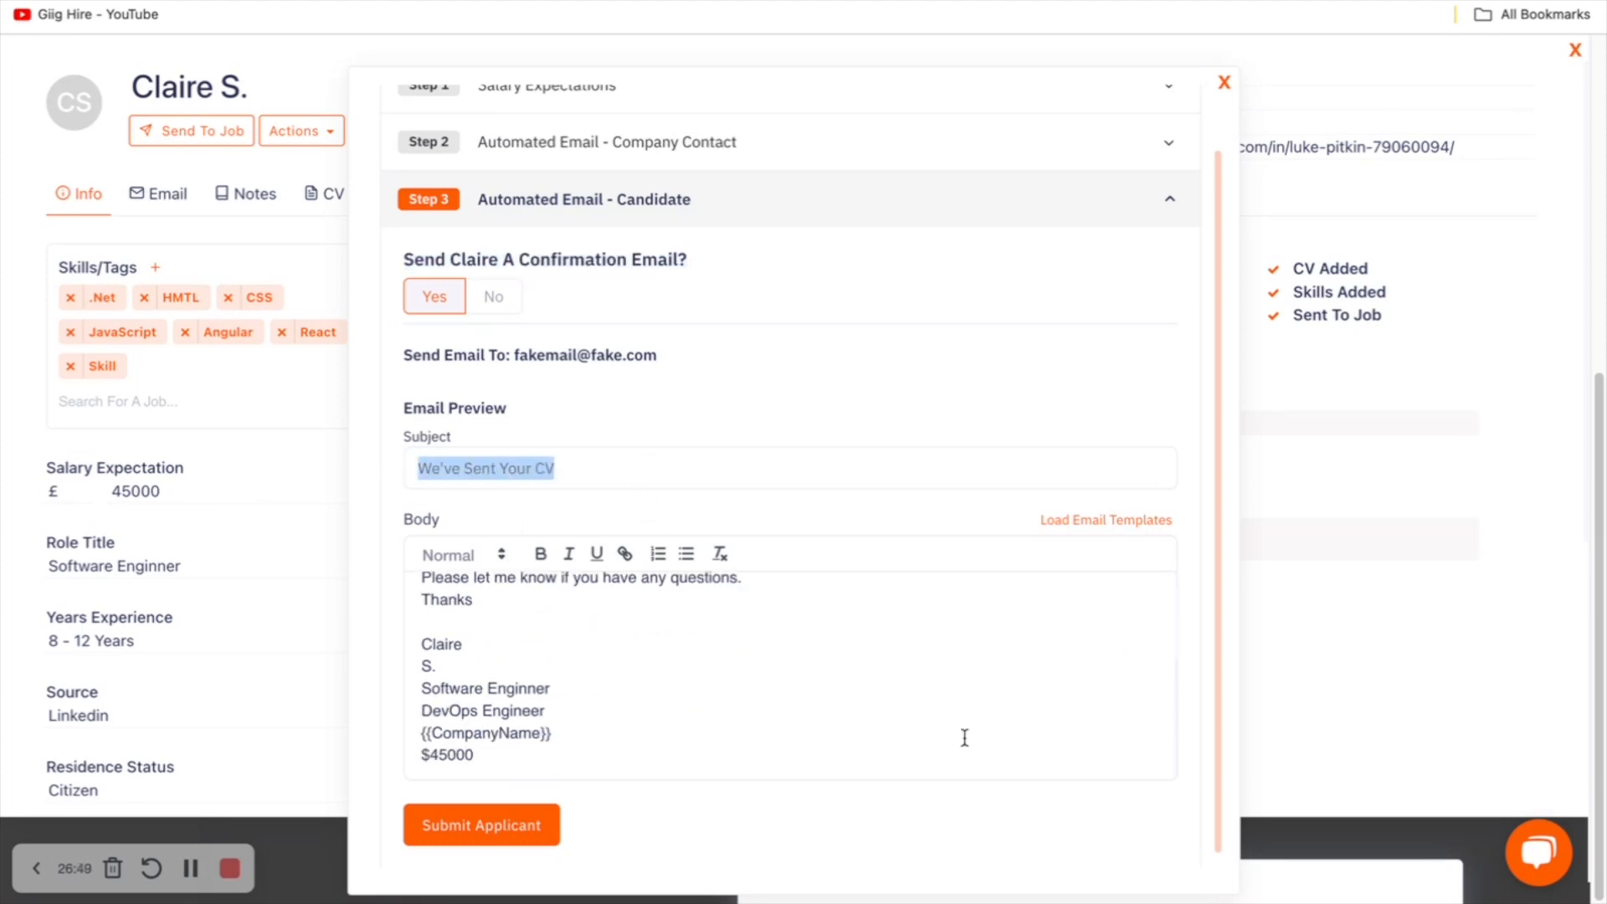
pyautogui.click(1224, 82)
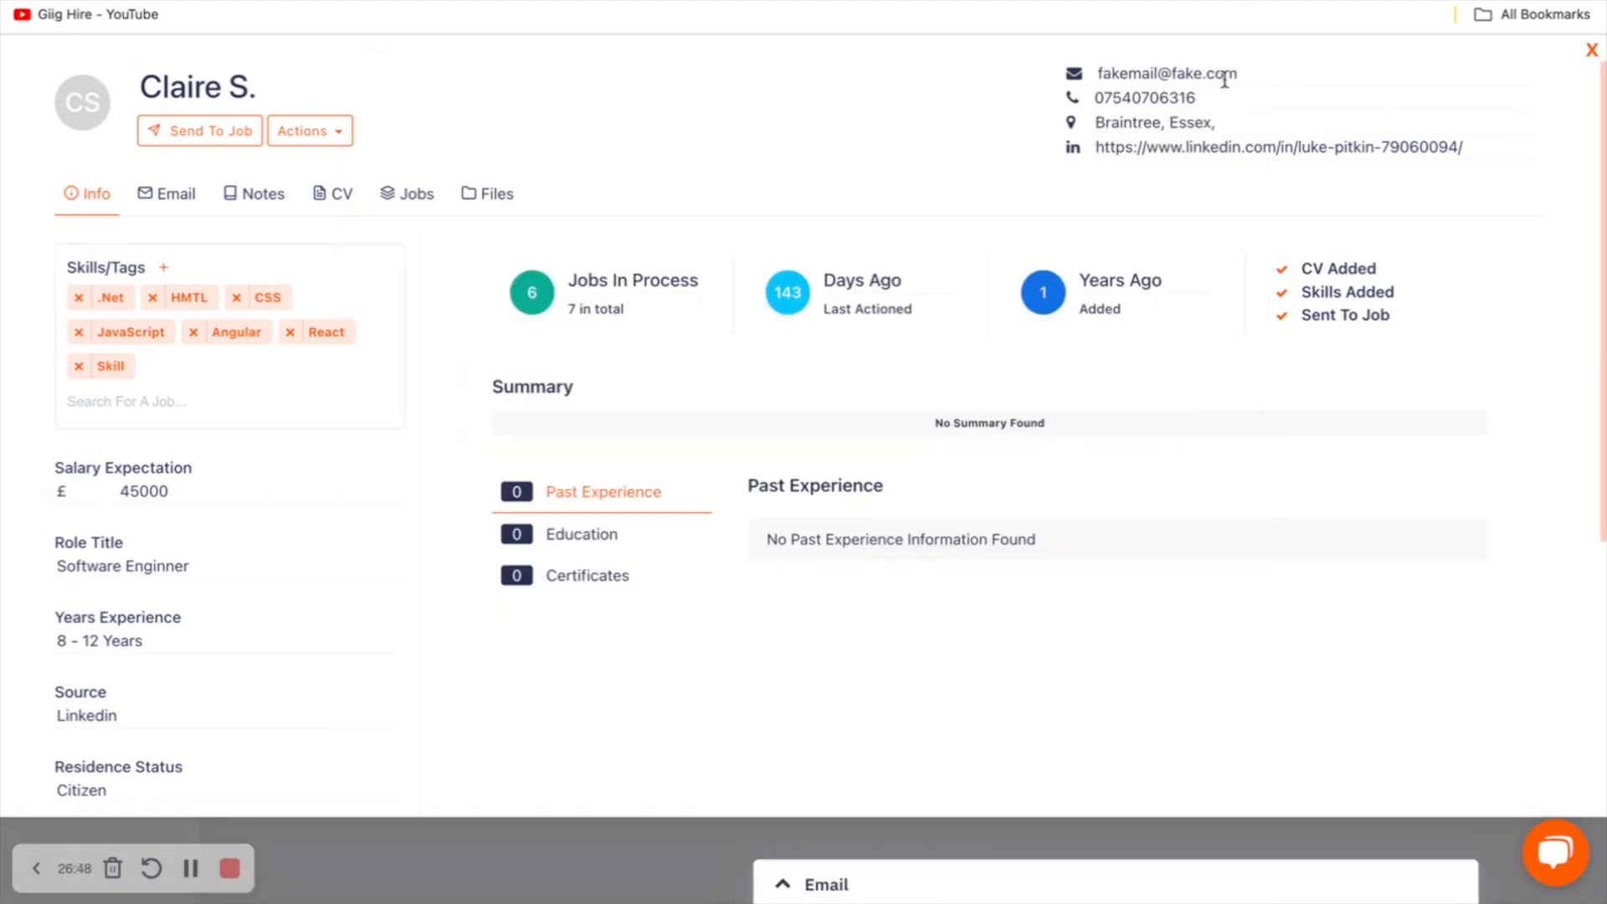
# Close the candidate profile, open the Interview Pipeline and look through its stages from Sent To Client to Hired
pyautogui.click(1590, 51)
pyautogui.click(132, 456)
pyautogui.click(50, 494)
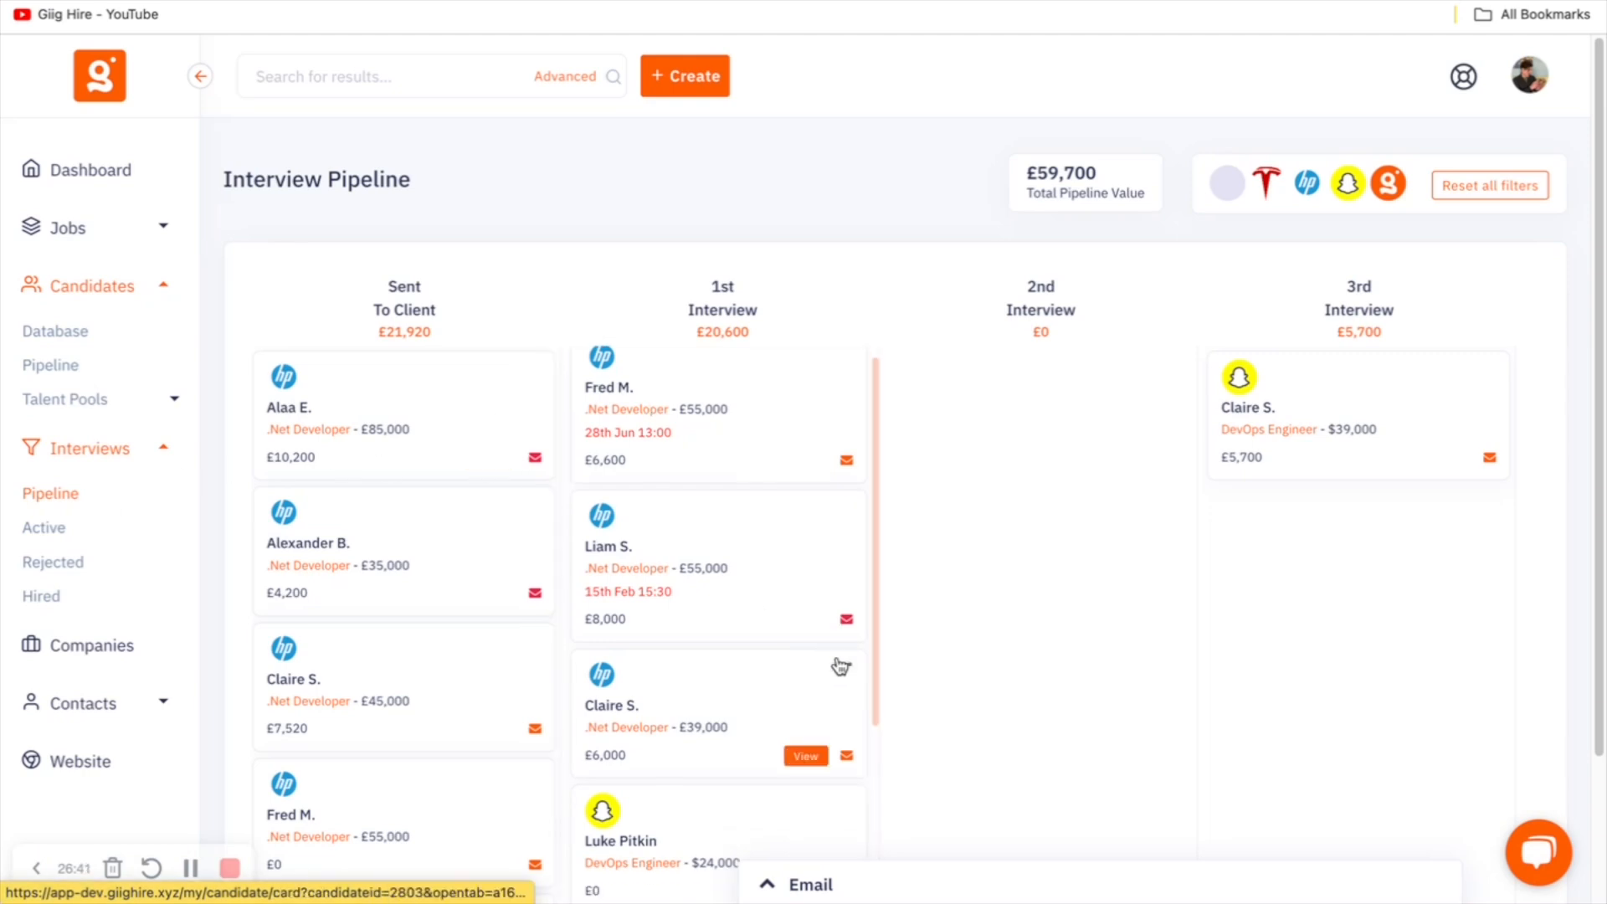
pyautogui.scroll(-1, 710, 416)
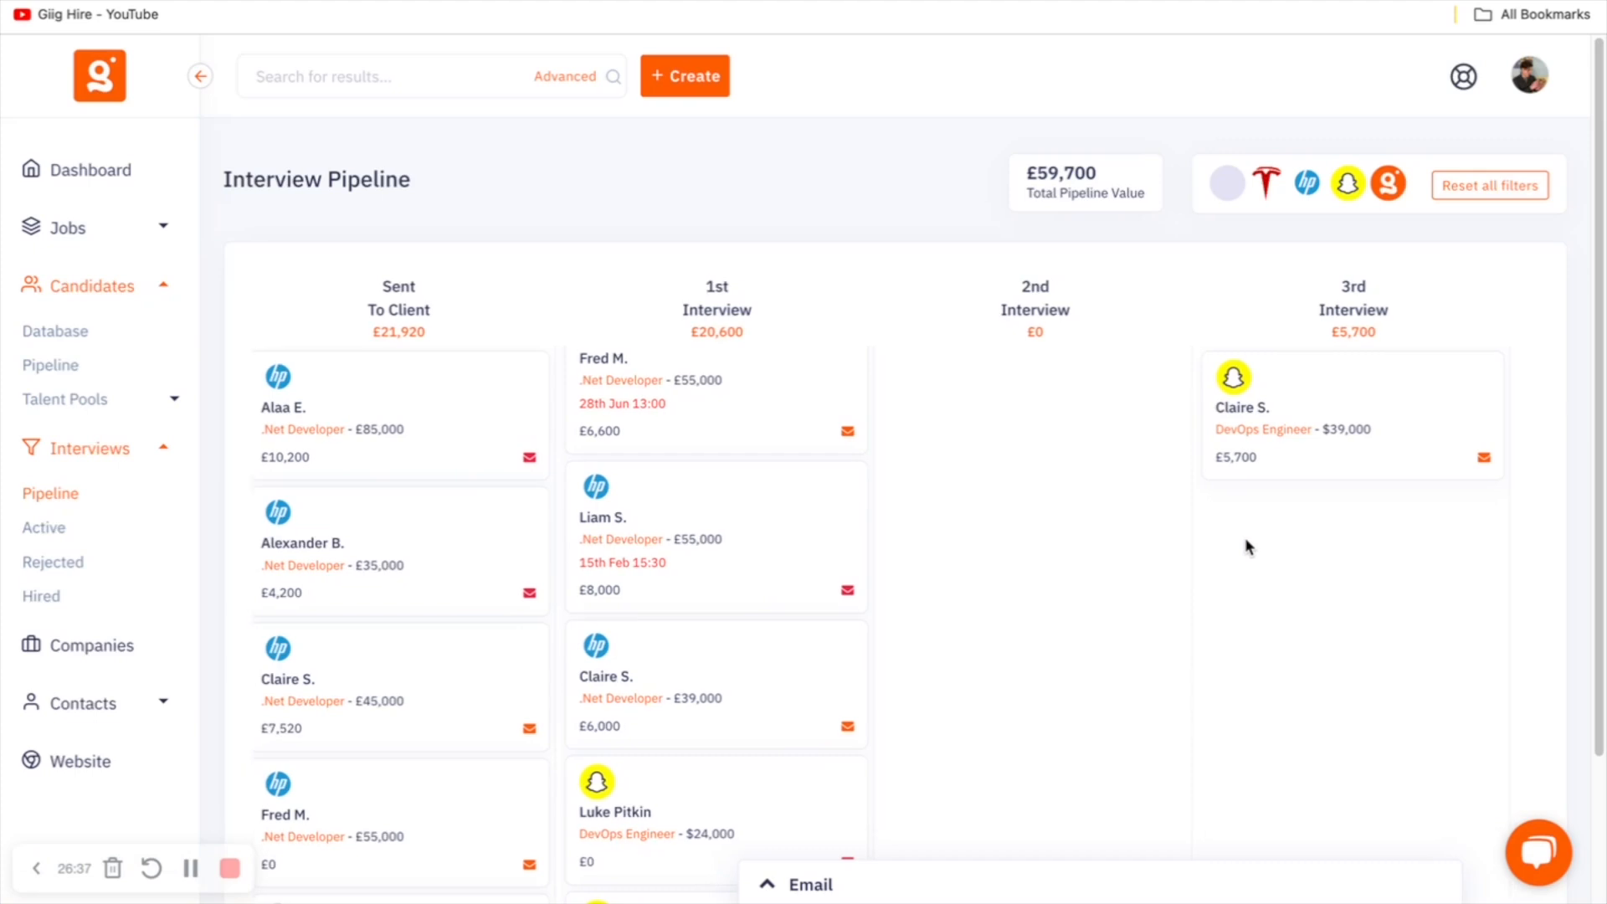
pyautogui.hscroll(10, 1244, 547)
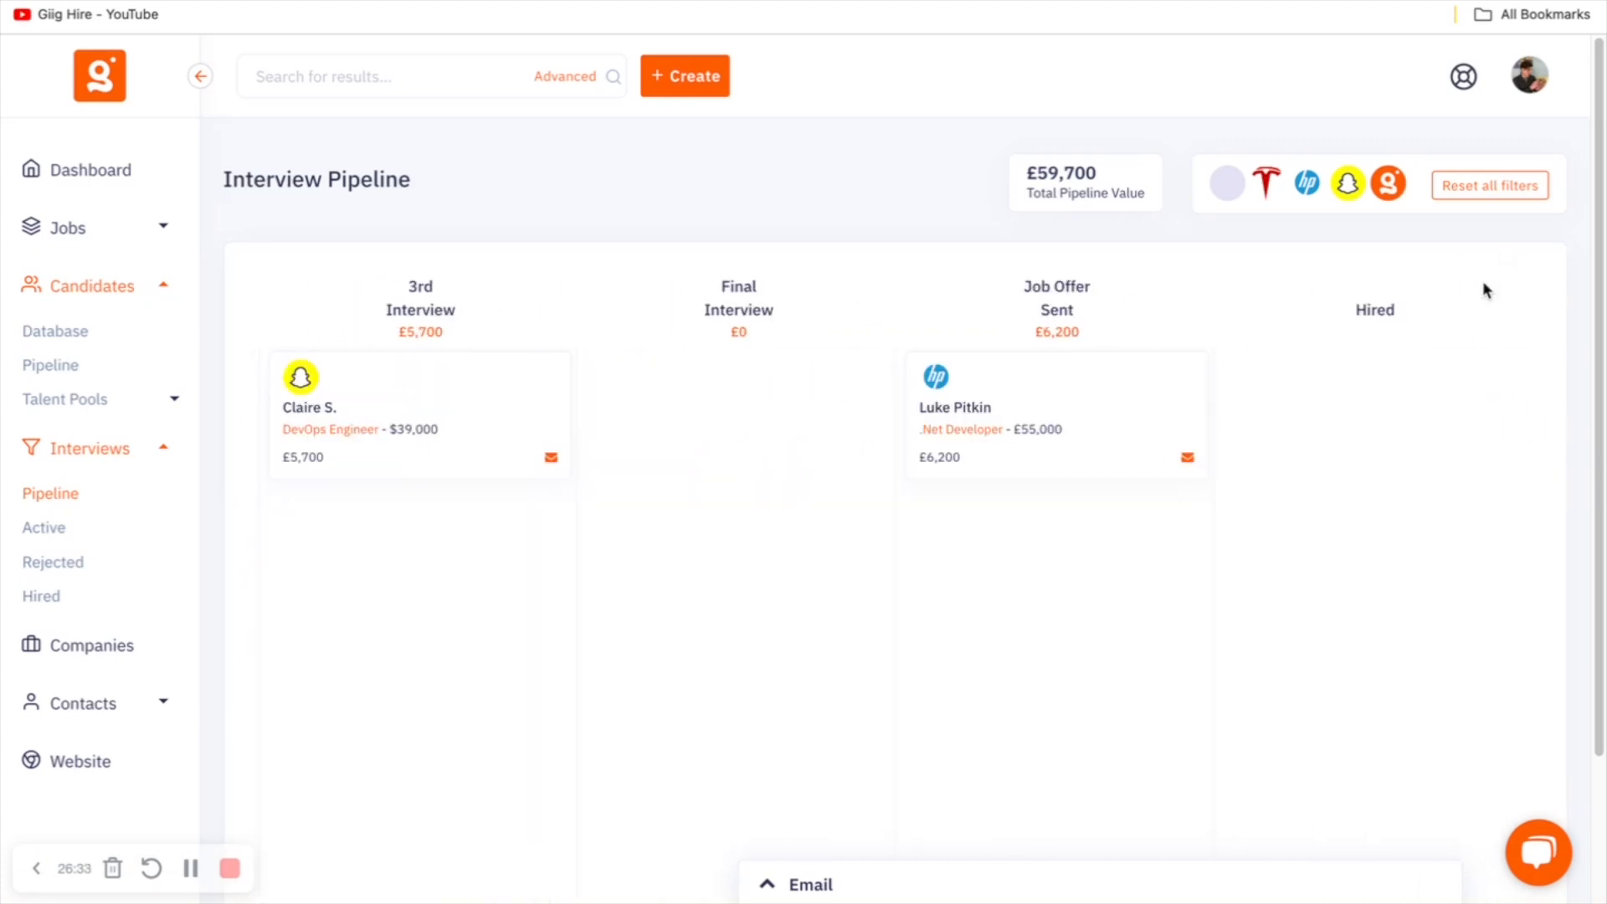
pyautogui.hscroll(-10, 1283, 602)
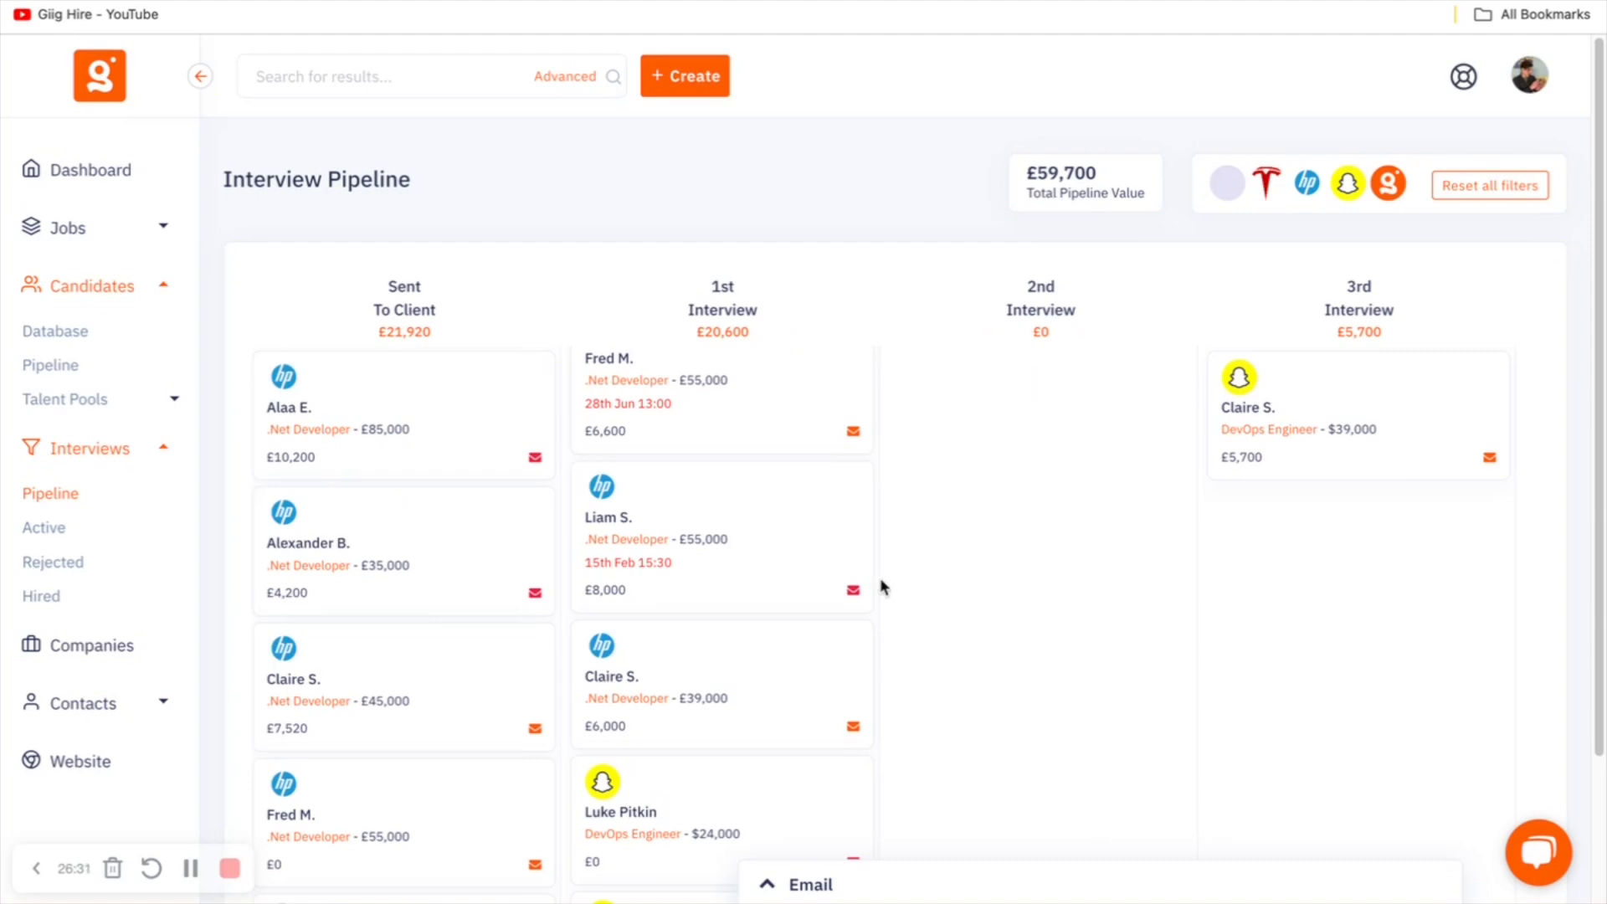
pyautogui.scroll(1, 828, 578)
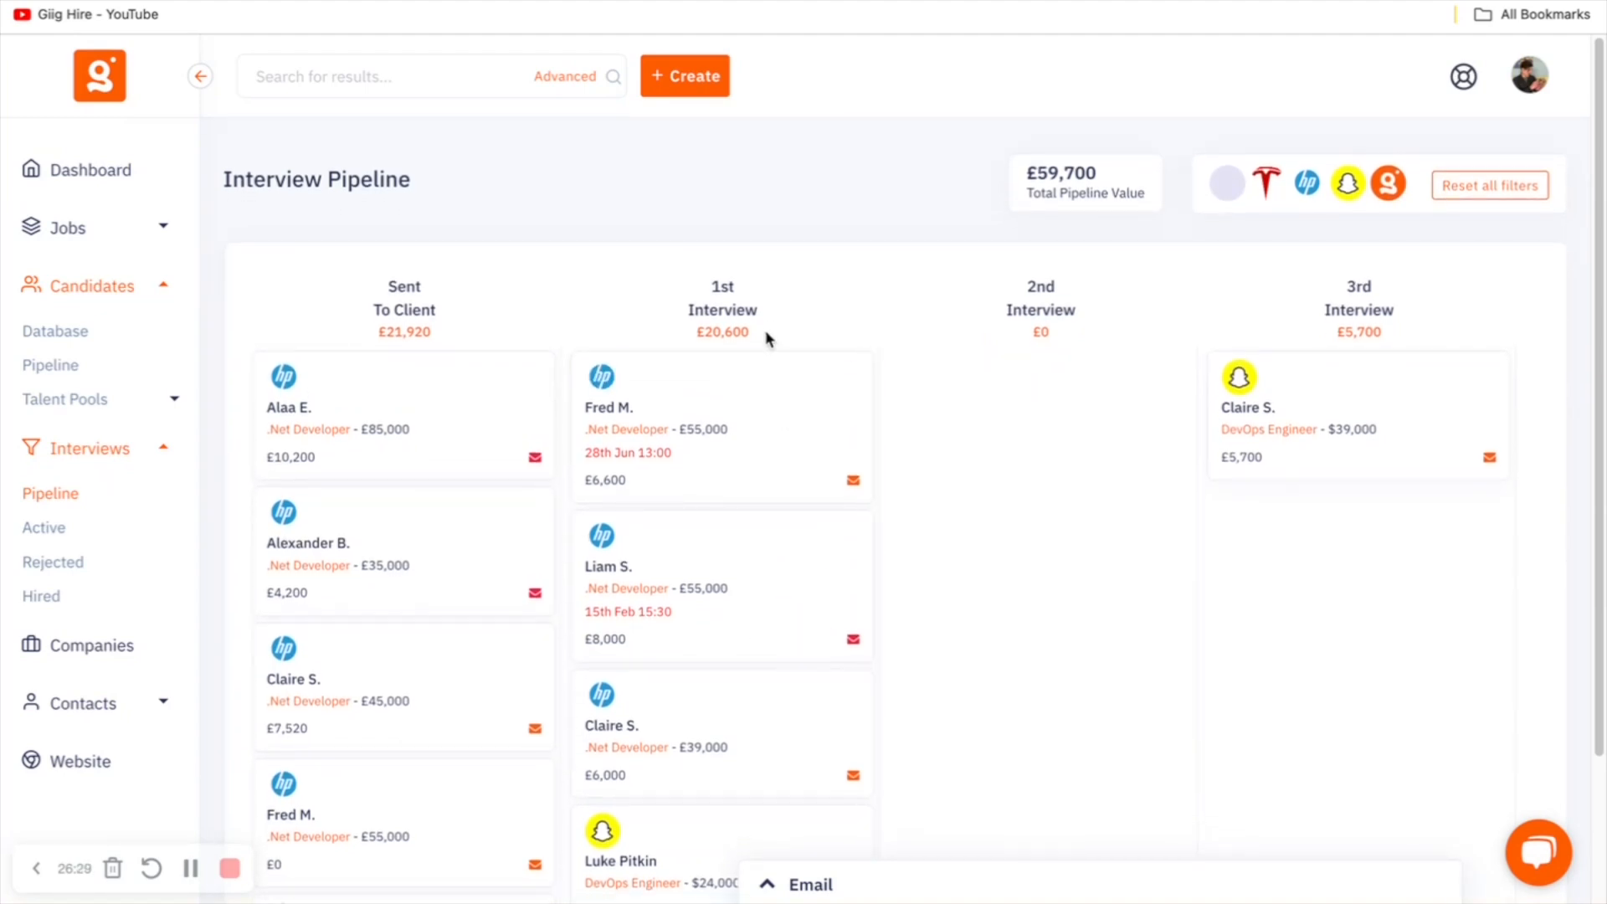
pyautogui.moveTo(708, 390); pyautogui.dragTo(1043, 380)
pyautogui.click(684, 240)
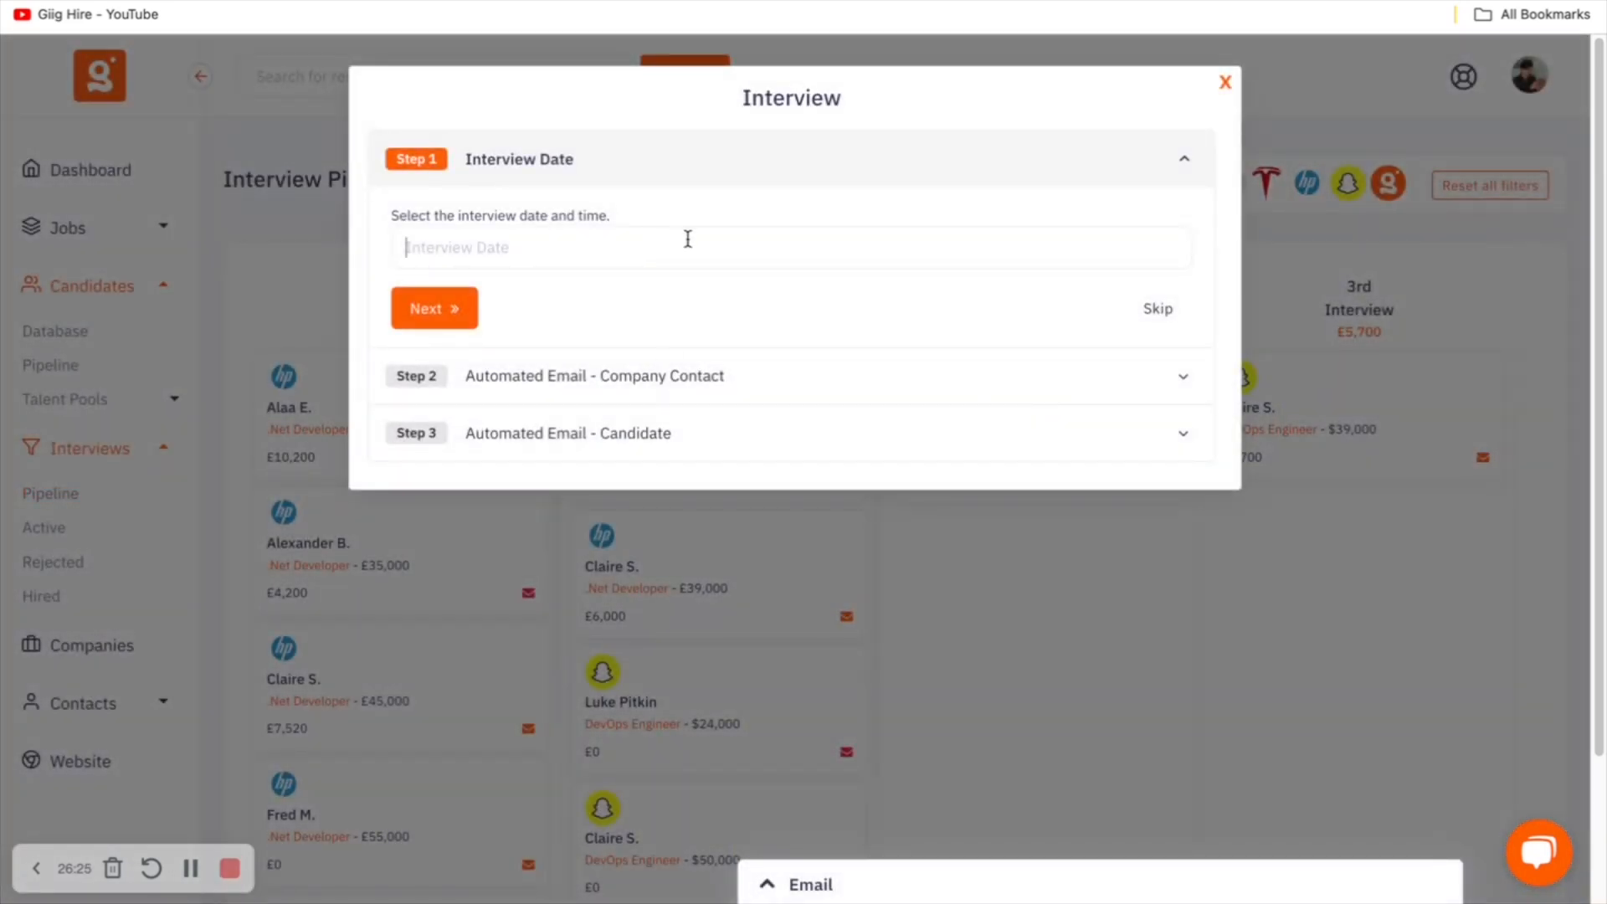
pyautogui.click(525, 434)
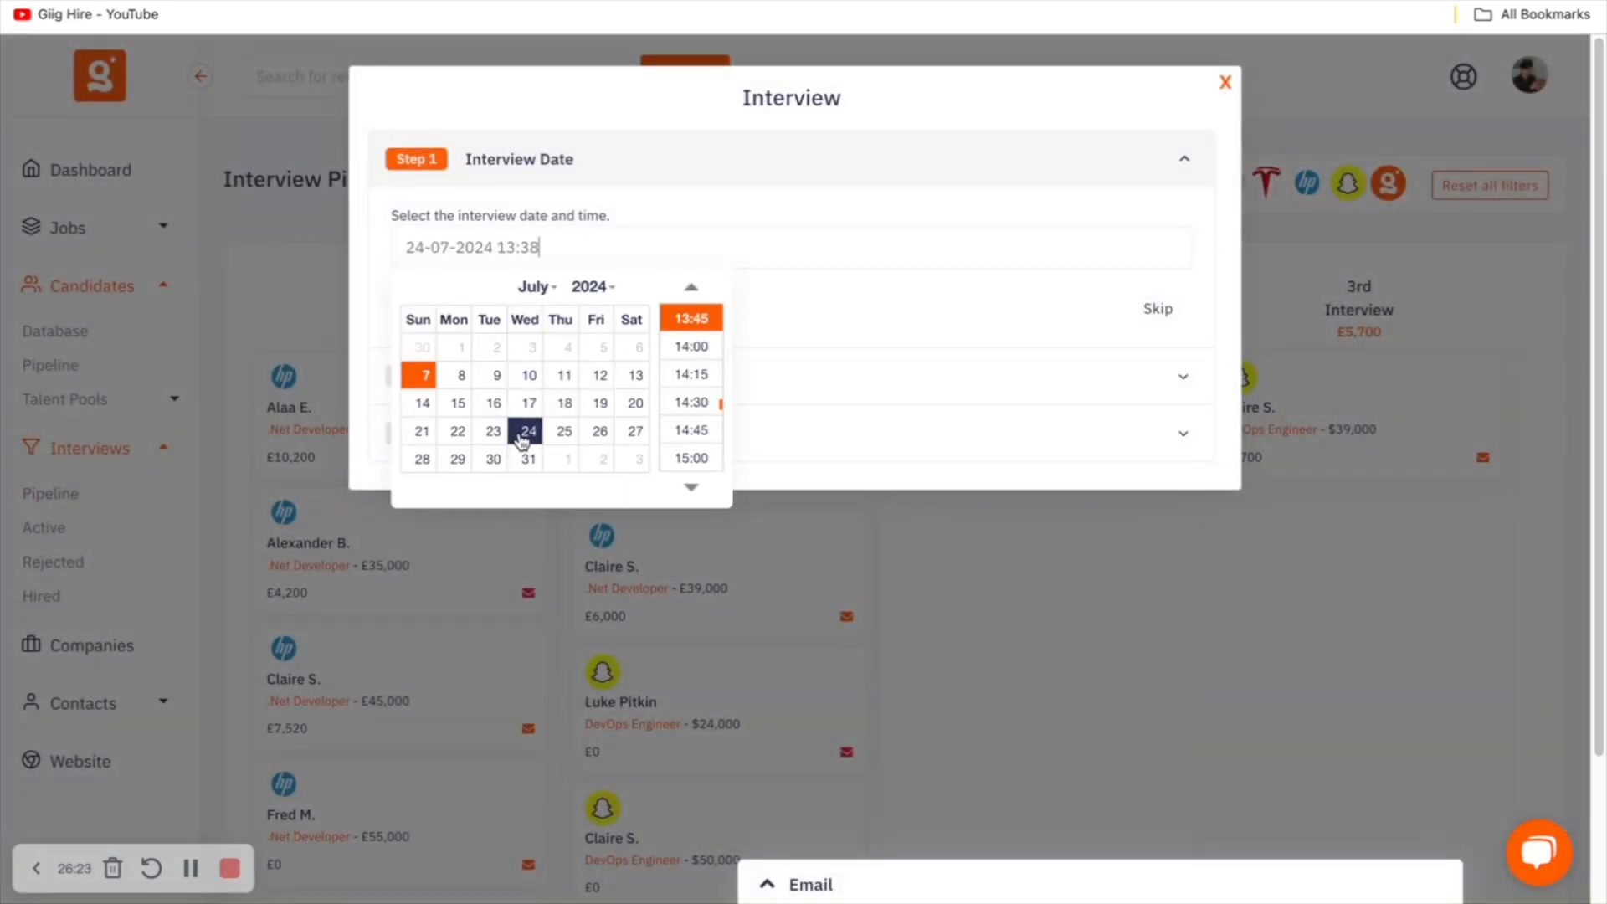
pyautogui.click(703, 439)
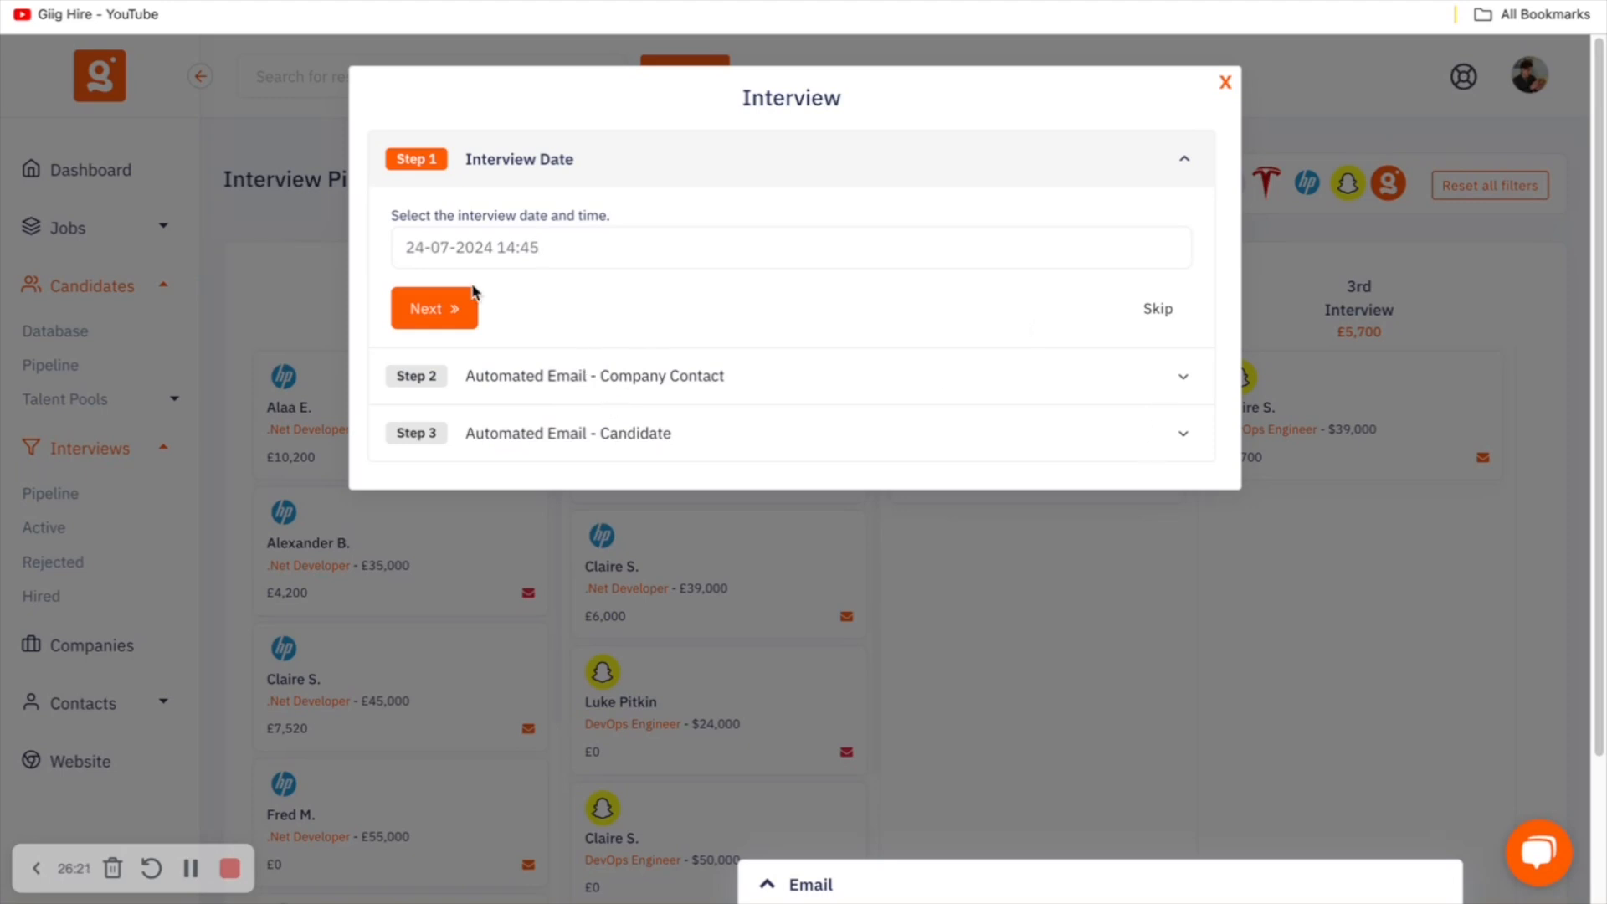
pyautogui.click(444, 308)
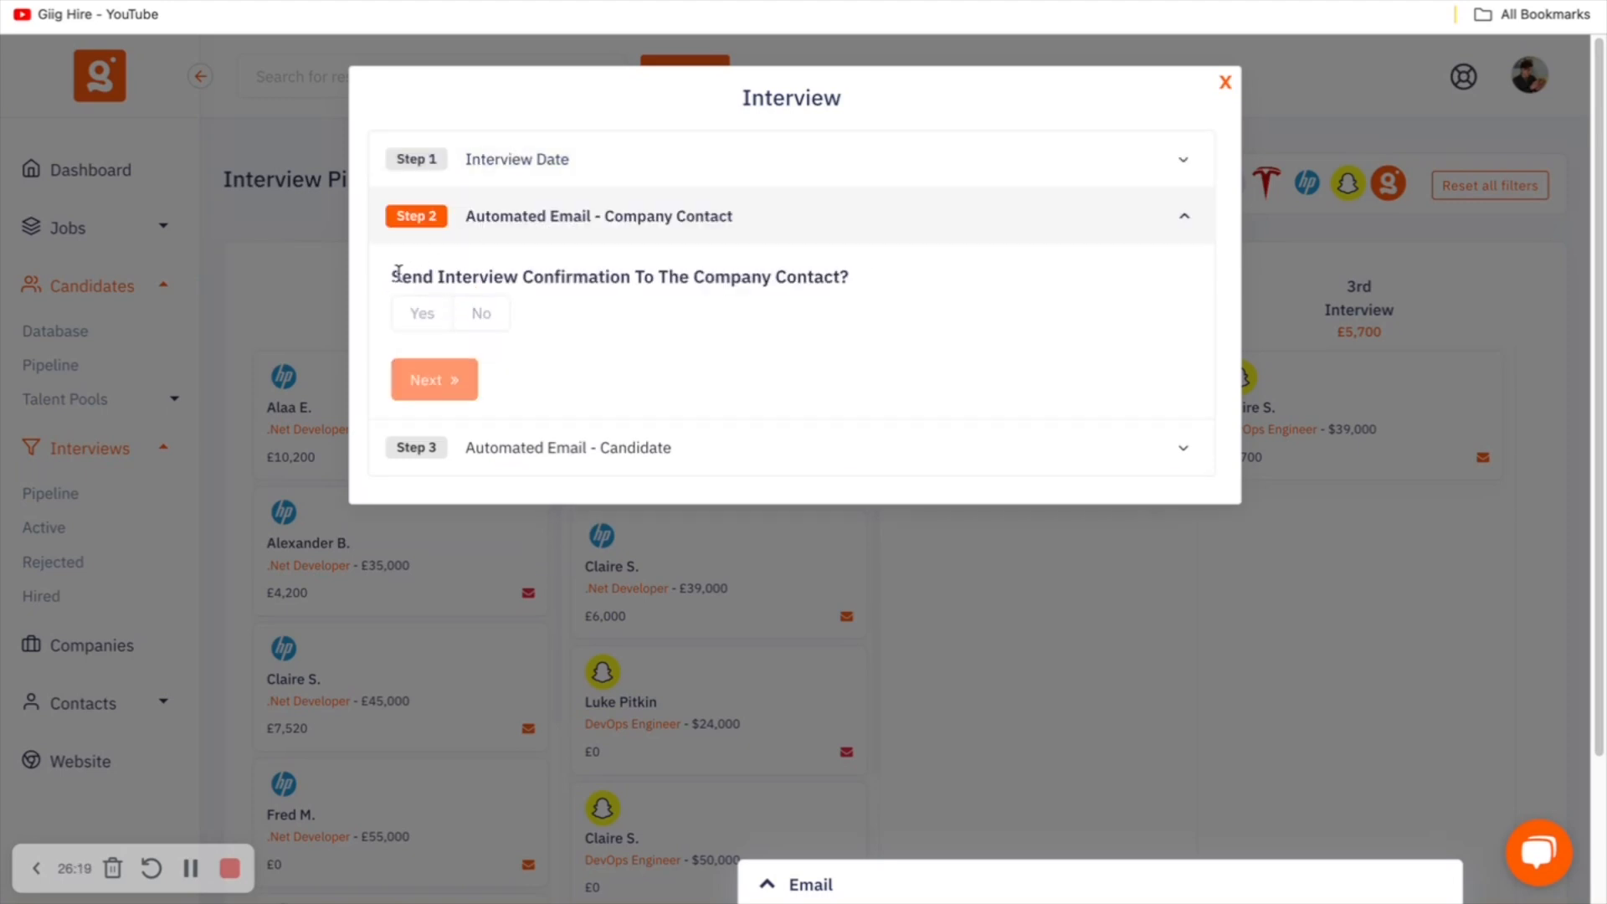
# Choose to send the interview confirmation to the first listed company contact and review the date and role in the email preview
pyautogui.moveTo(401, 276); pyautogui.dragTo(948, 280)
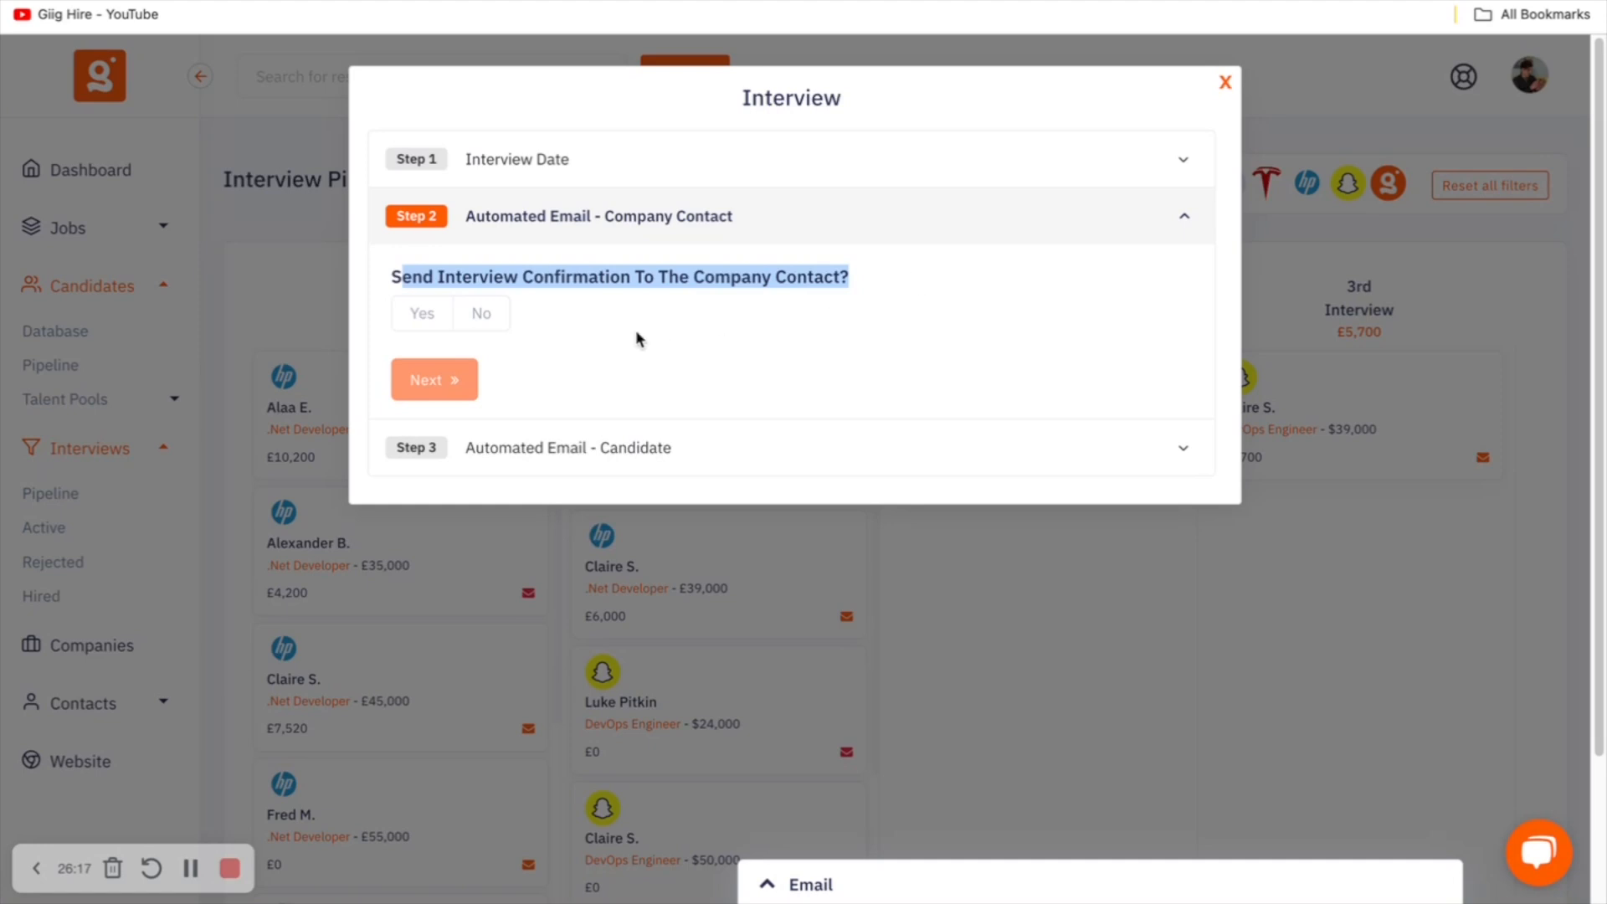
pyautogui.click(423, 321)
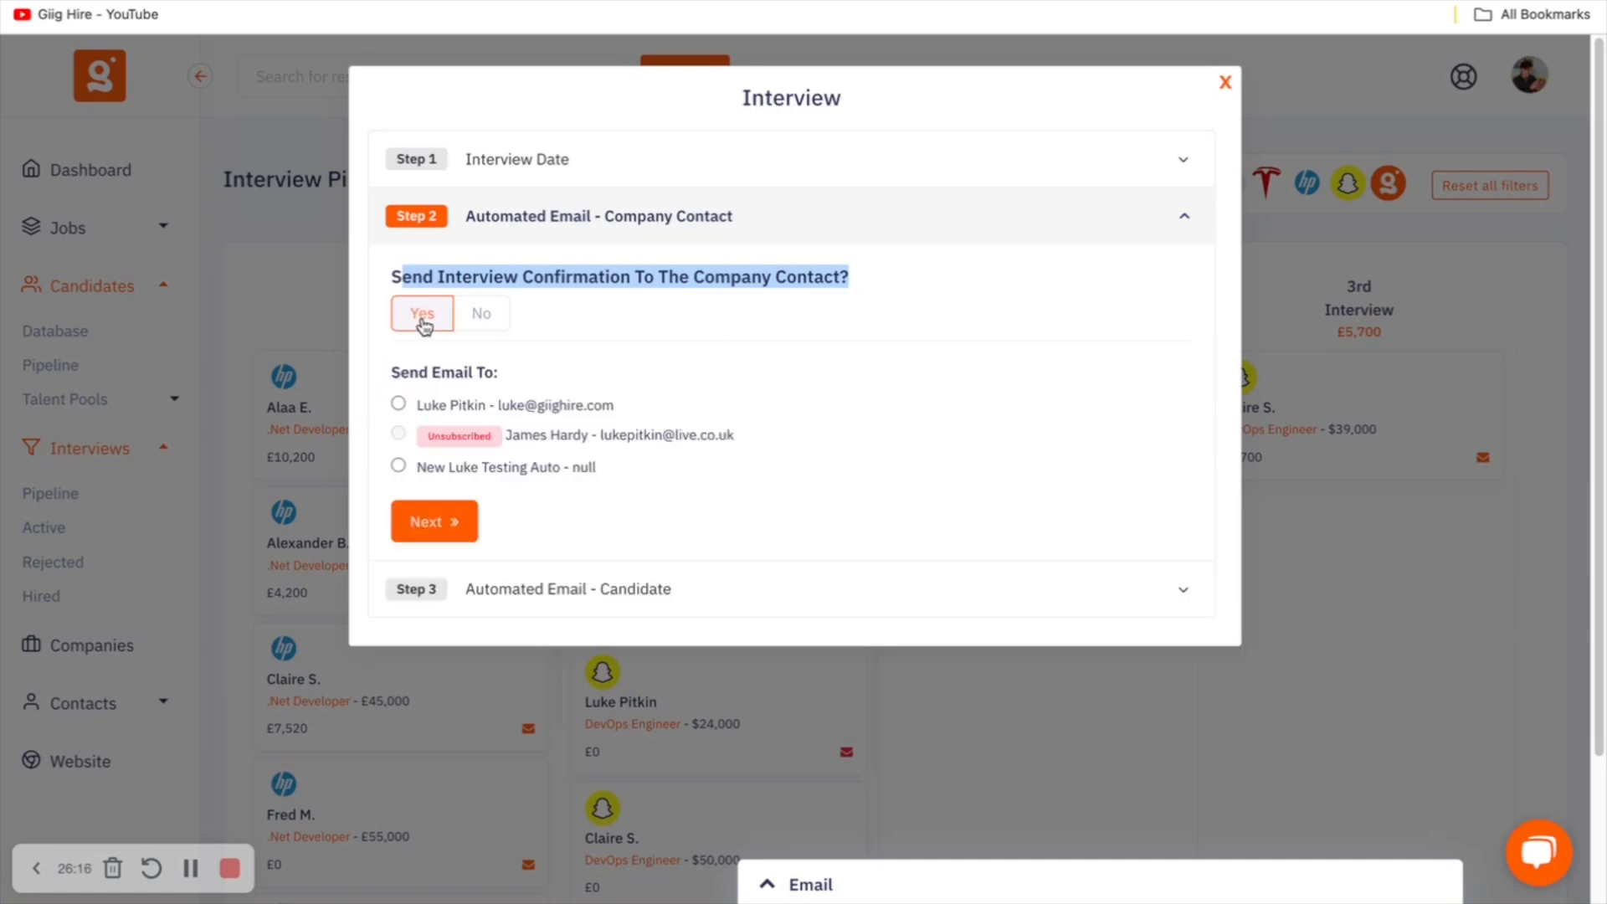
pyautogui.click(457, 405)
pyautogui.scroll(-1, 484, 297)
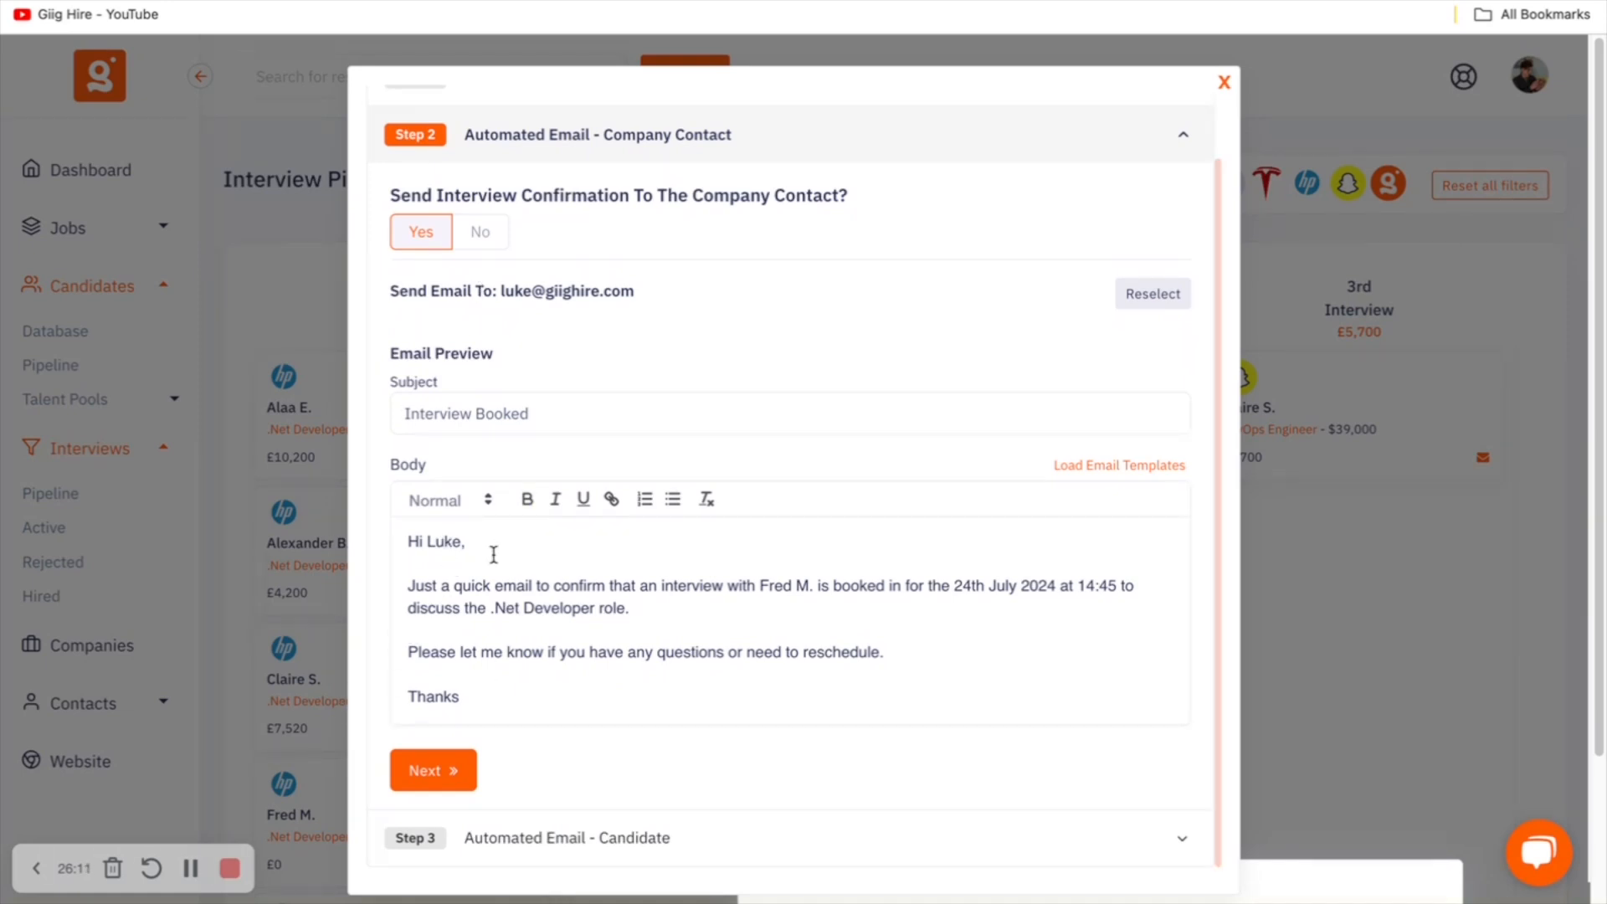
pyautogui.scroll(-1, 759, 617)
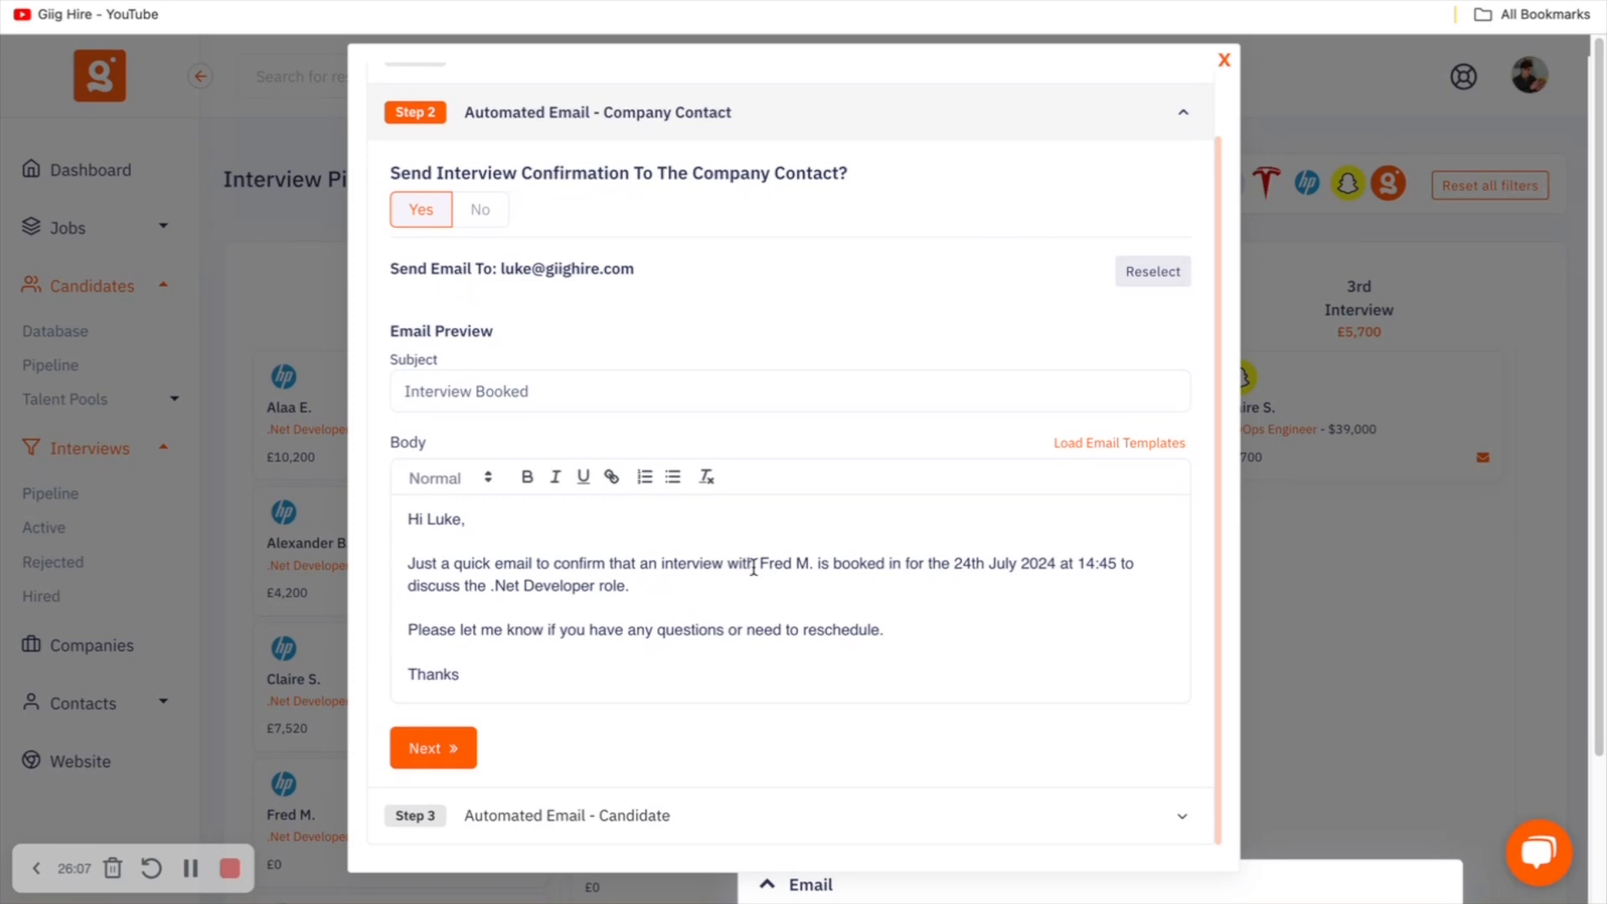
pyautogui.moveTo(771, 566); pyautogui.dragTo(1123, 583)
pyautogui.click(580, 573)
pyautogui.moveTo(674, 593); pyautogui.dragTo(373, 603)
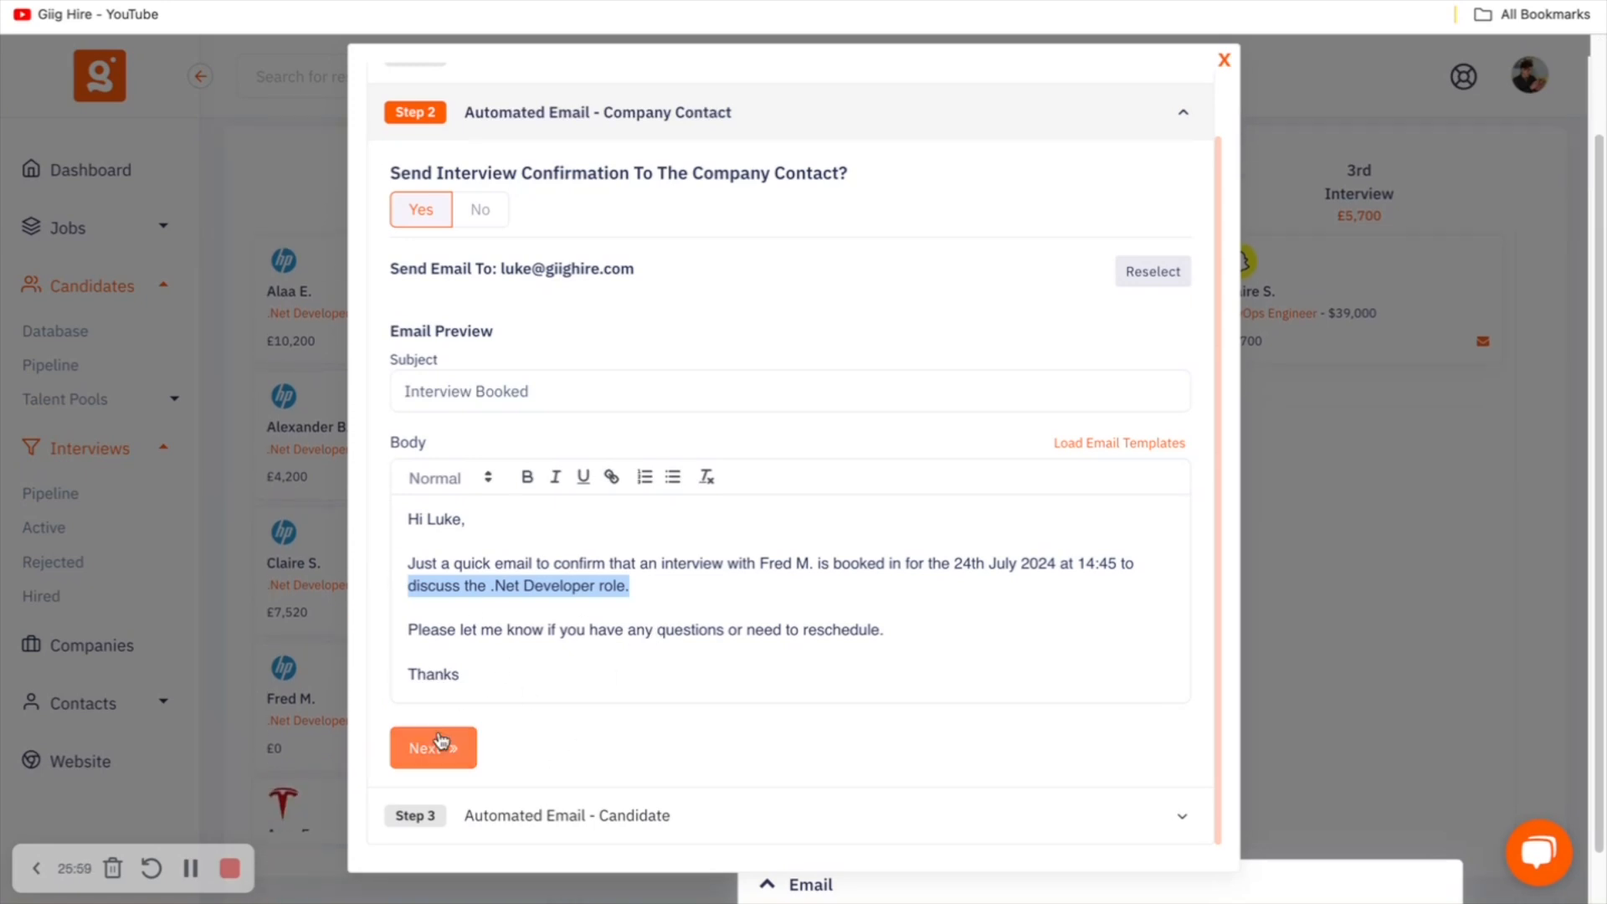
# Choose to send the candidate an interview confirmation email, review its body and date, and close the interview form without saving
pyautogui.click(440, 747)
pyautogui.click(429, 372)
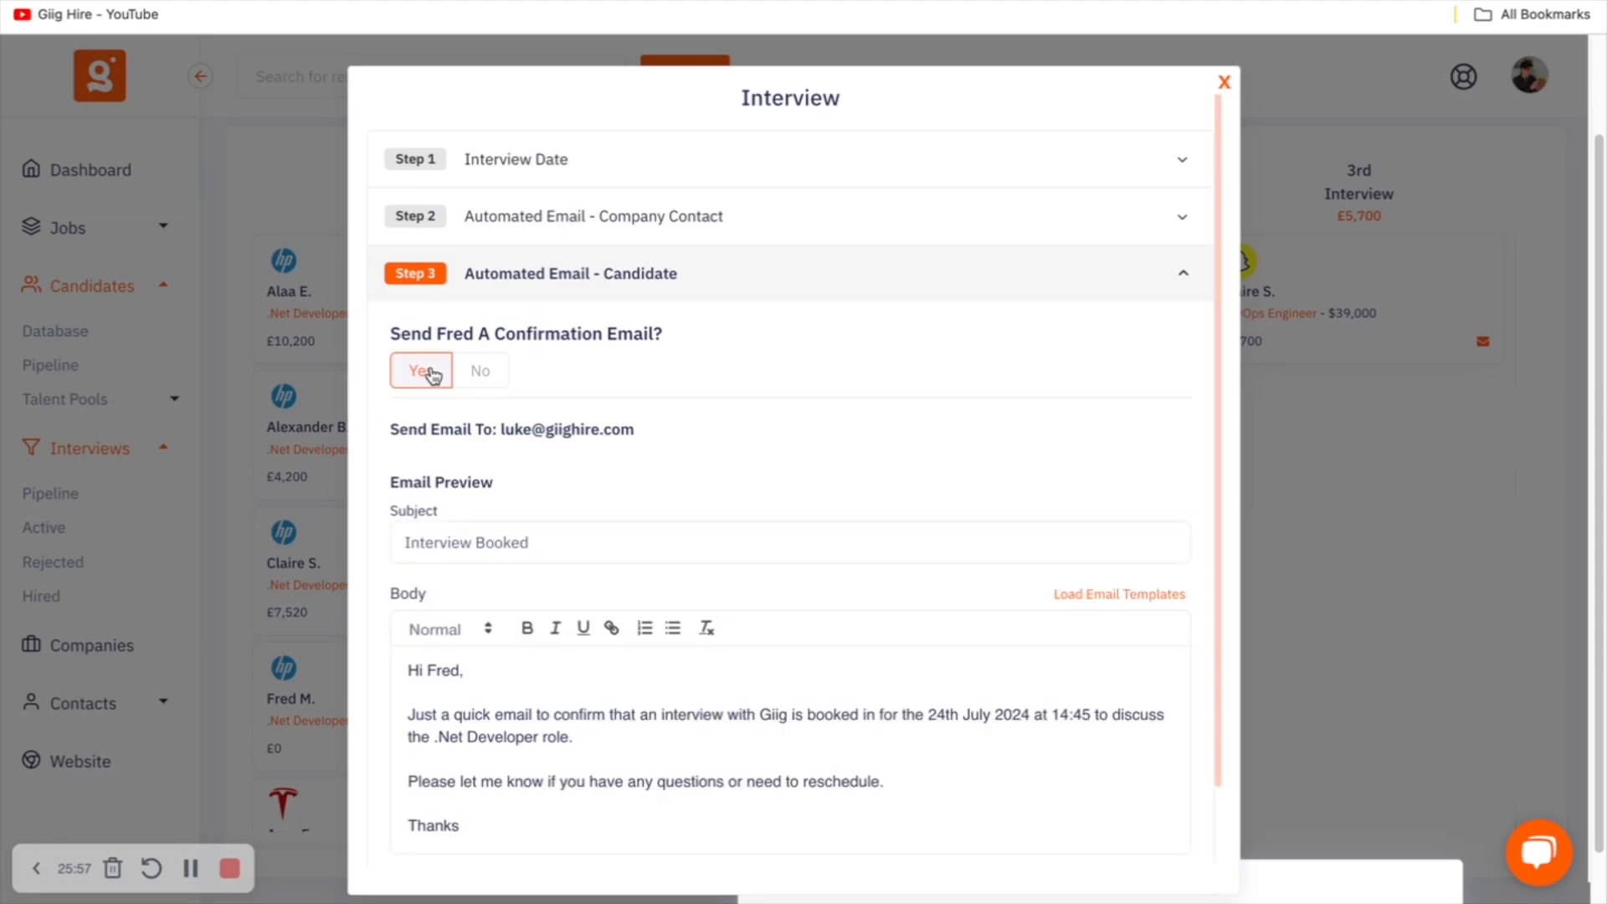
pyautogui.scroll(-1, 707, 447)
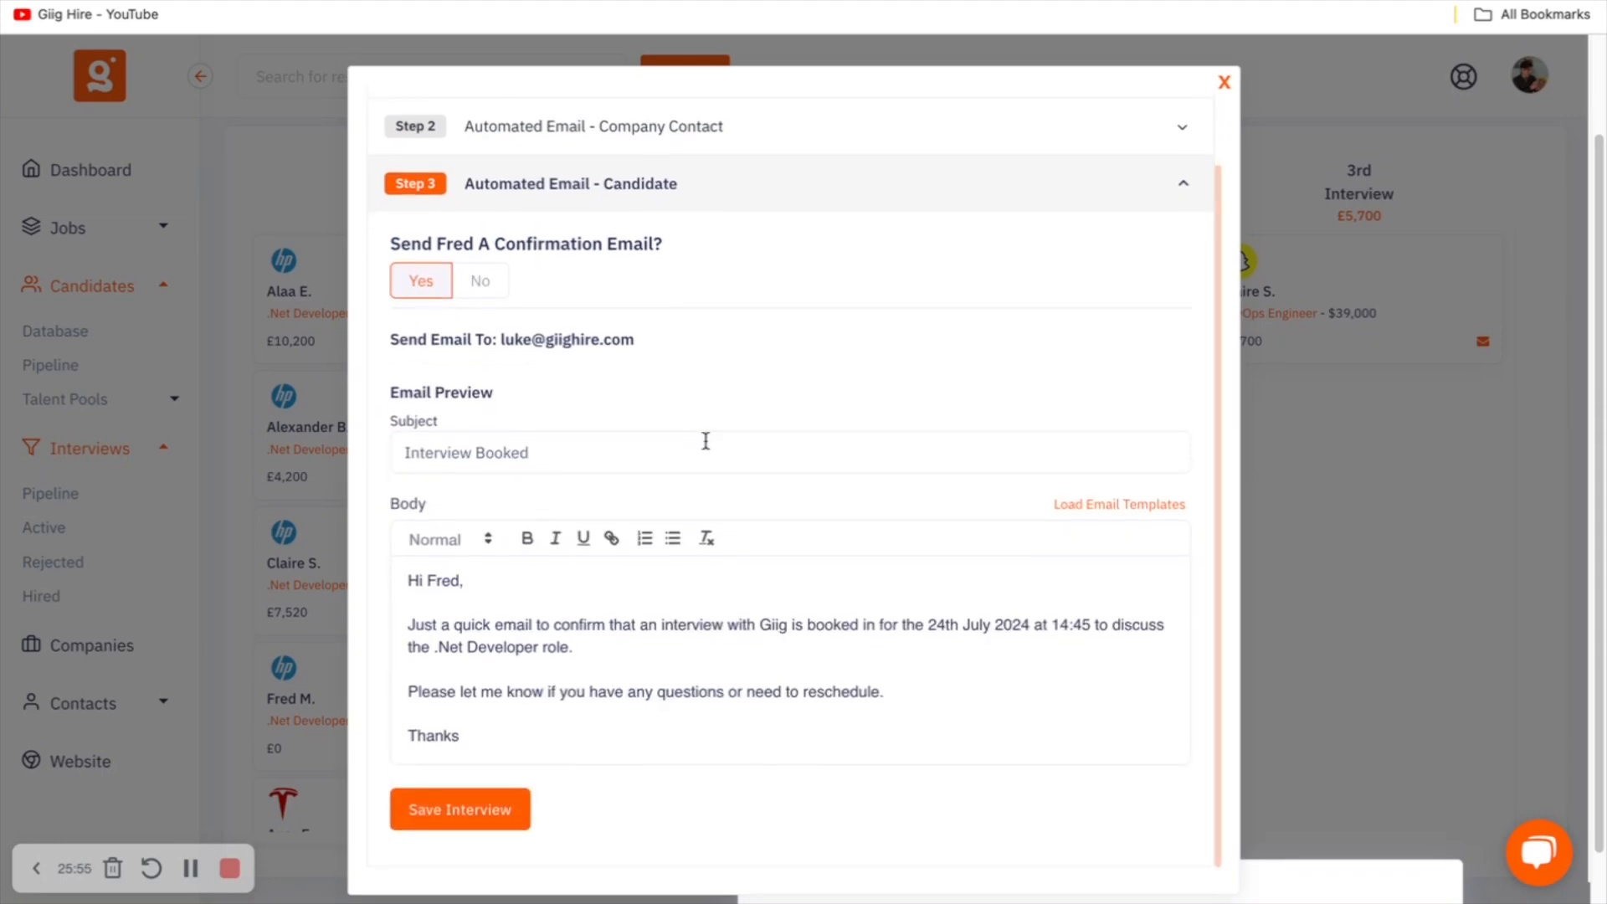
pyautogui.scroll(-1, 660, 639)
pyautogui.moveTo(419, 559); pyautogui.dragTo(826, 720)
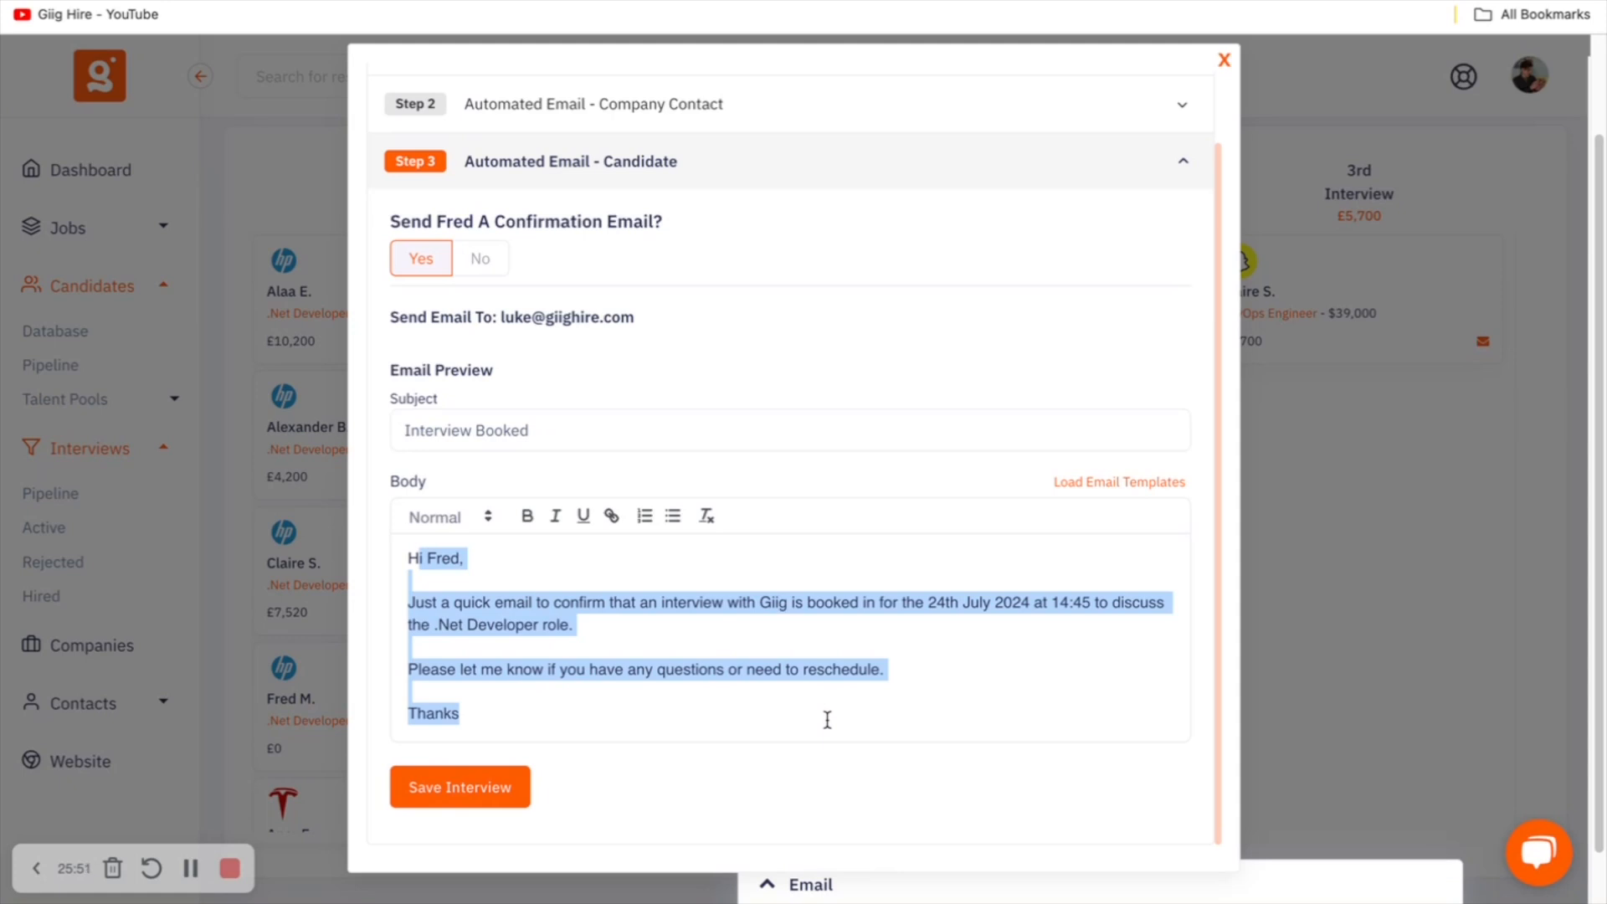
pyautogui.click(539, 607)
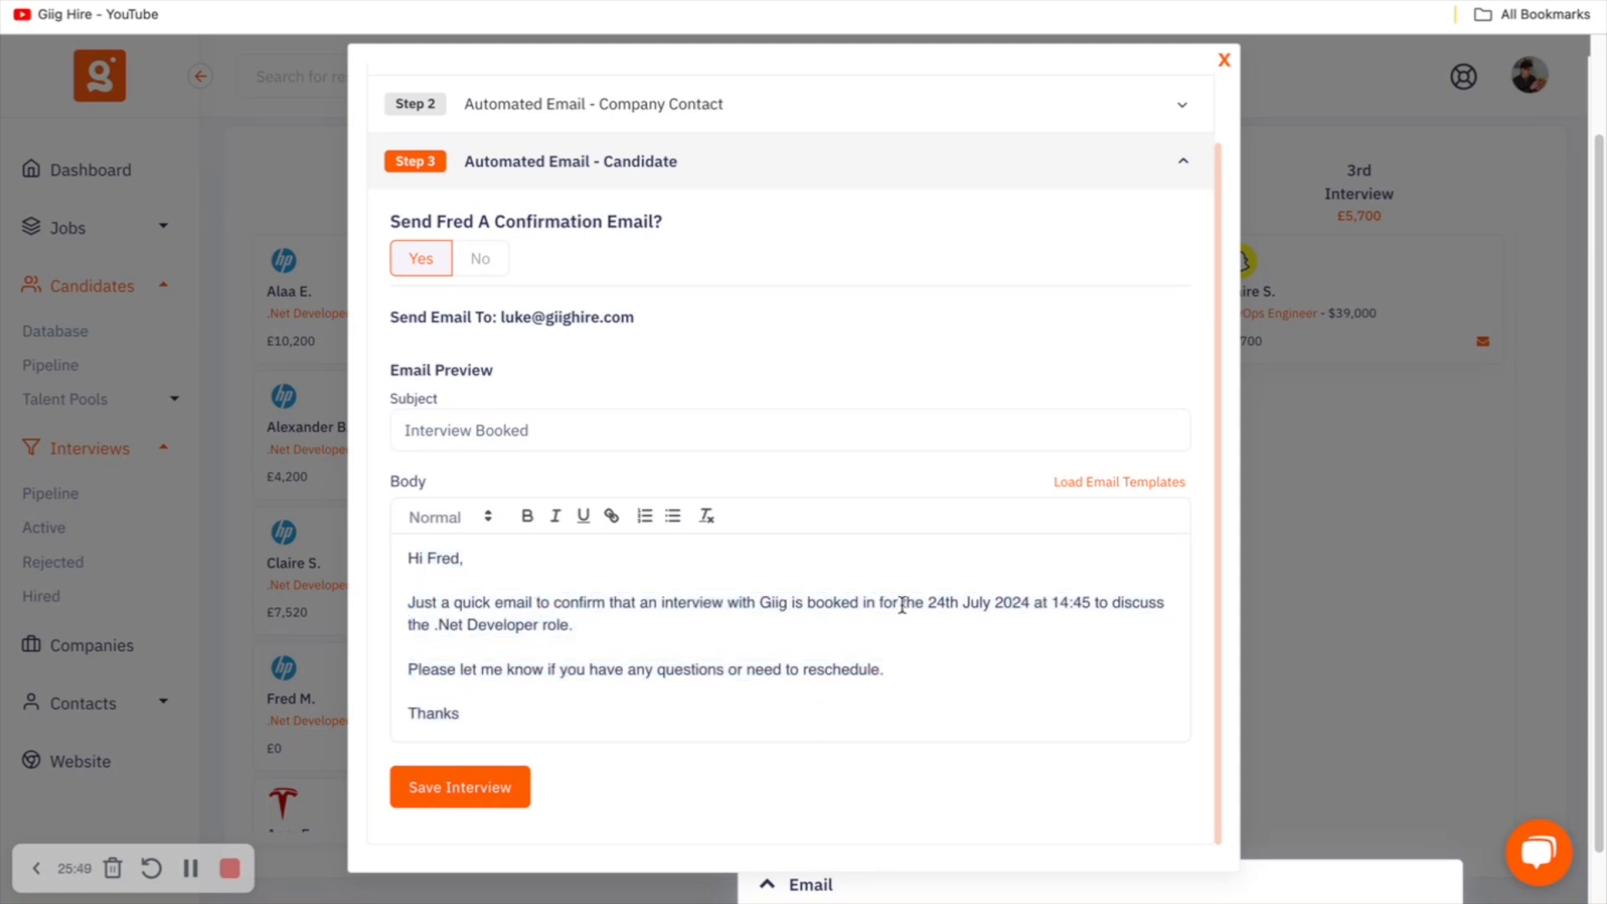
pyautogui.moveTo(902, 604); pyautogui.dragTo(1142, 612)
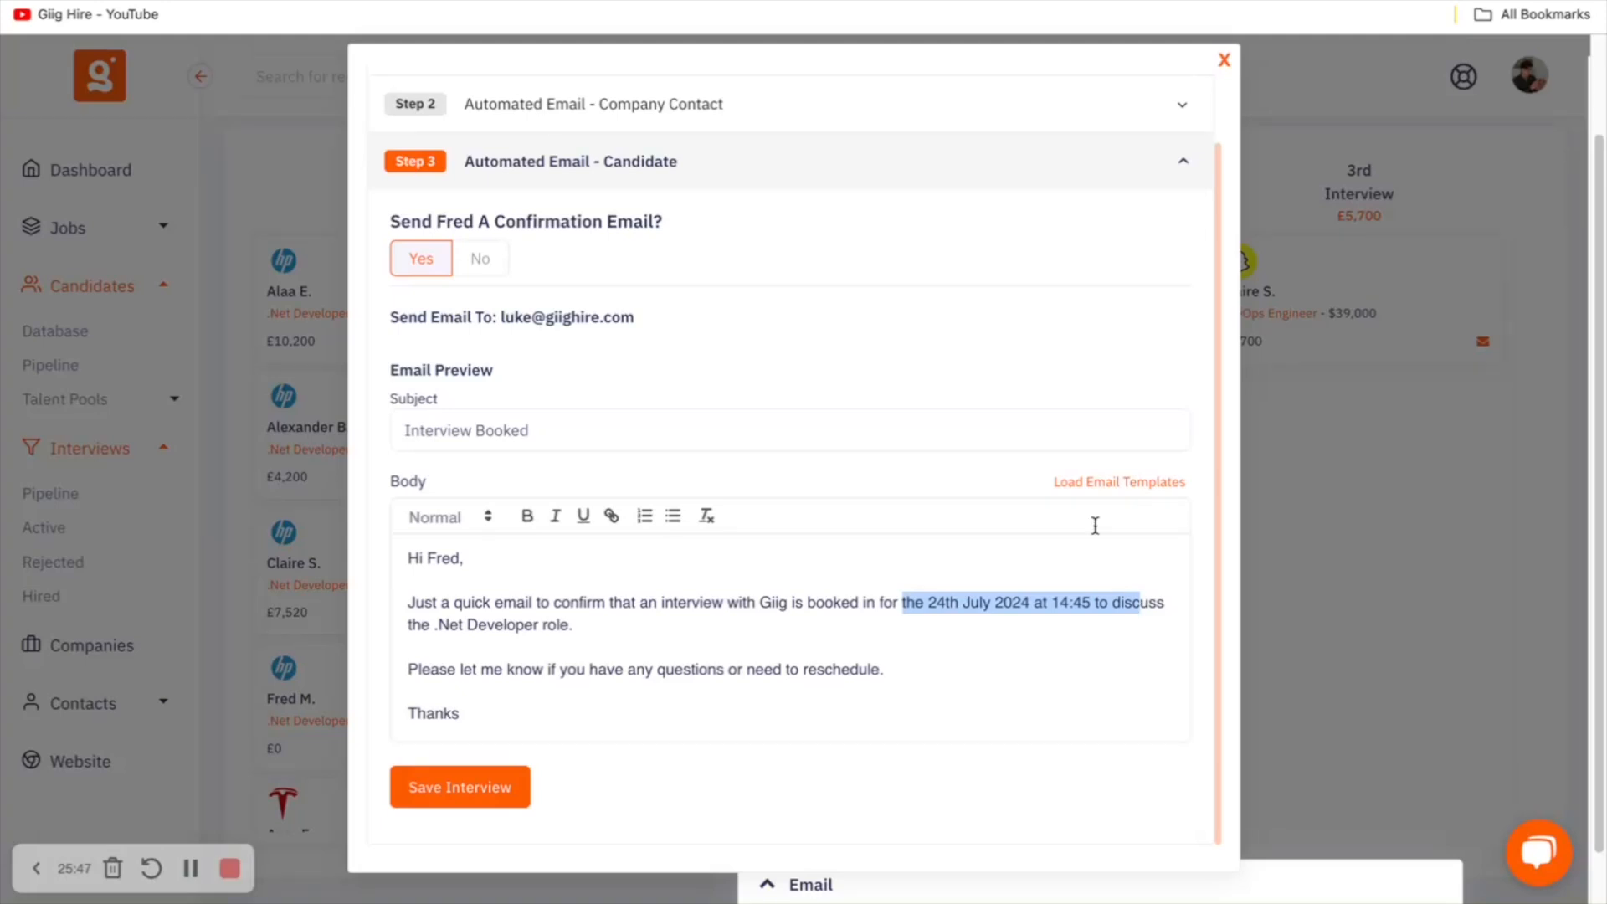
pyautogui.click(1224, 60)
pyautogui.click(563, 168)
# Move the Job Offer Sent applicant to Hired, with start date 24-07-2024 and final salary £60000, keeping the prefilled deal value
pyautogui.hscroll(8, 1176, 347)
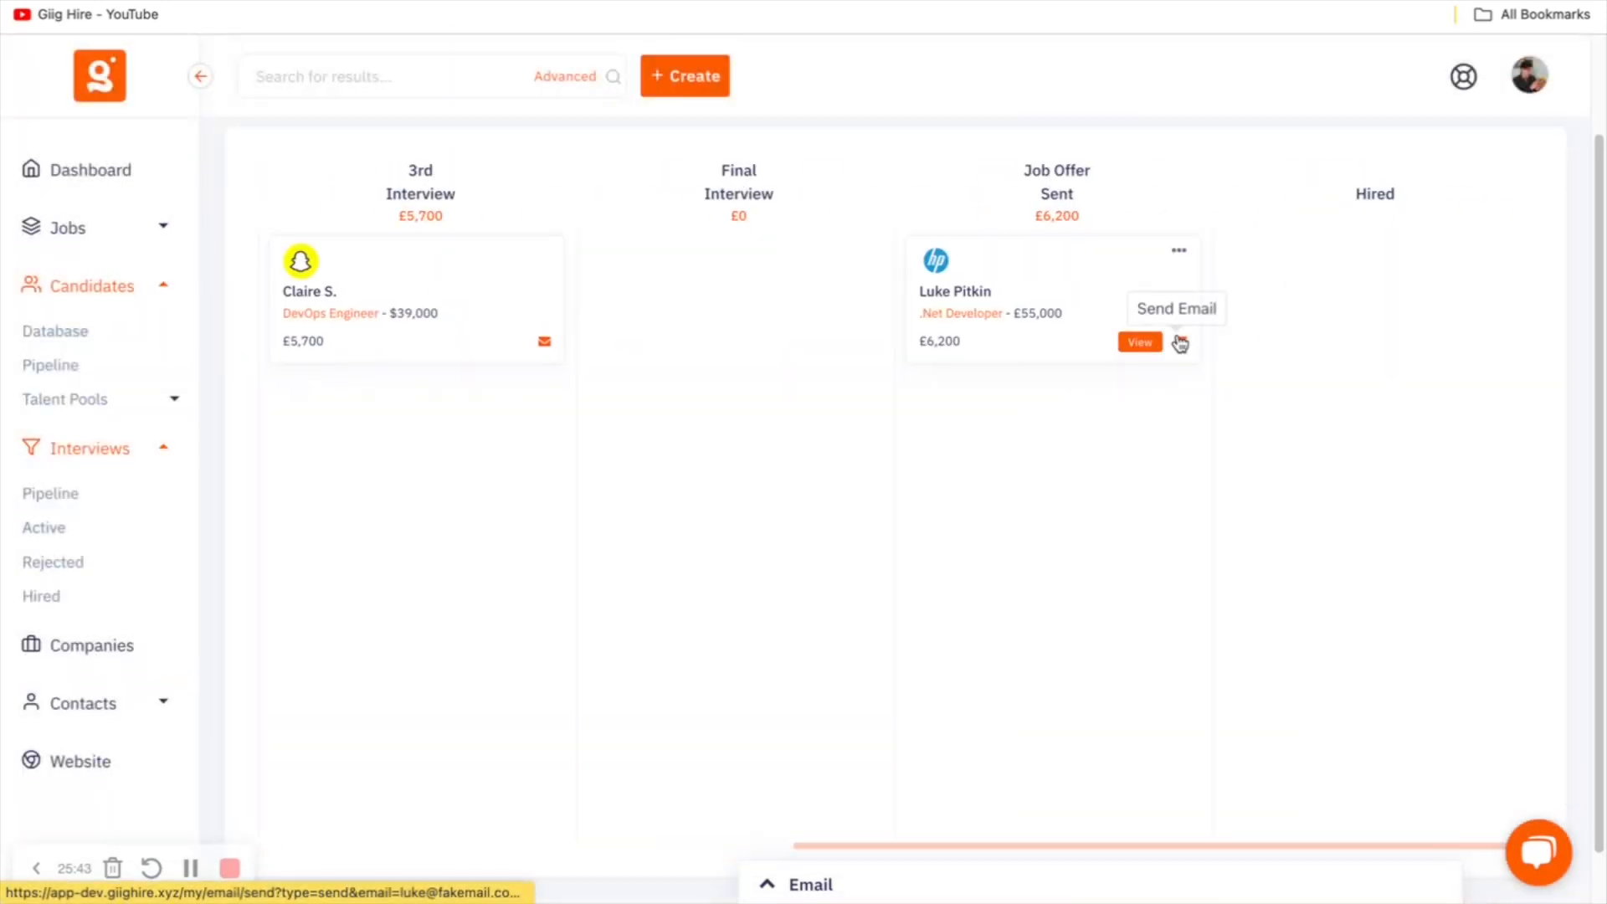
pyautogui.moveTo(1034, 276); pyautogui.dragTo(1358, 264)
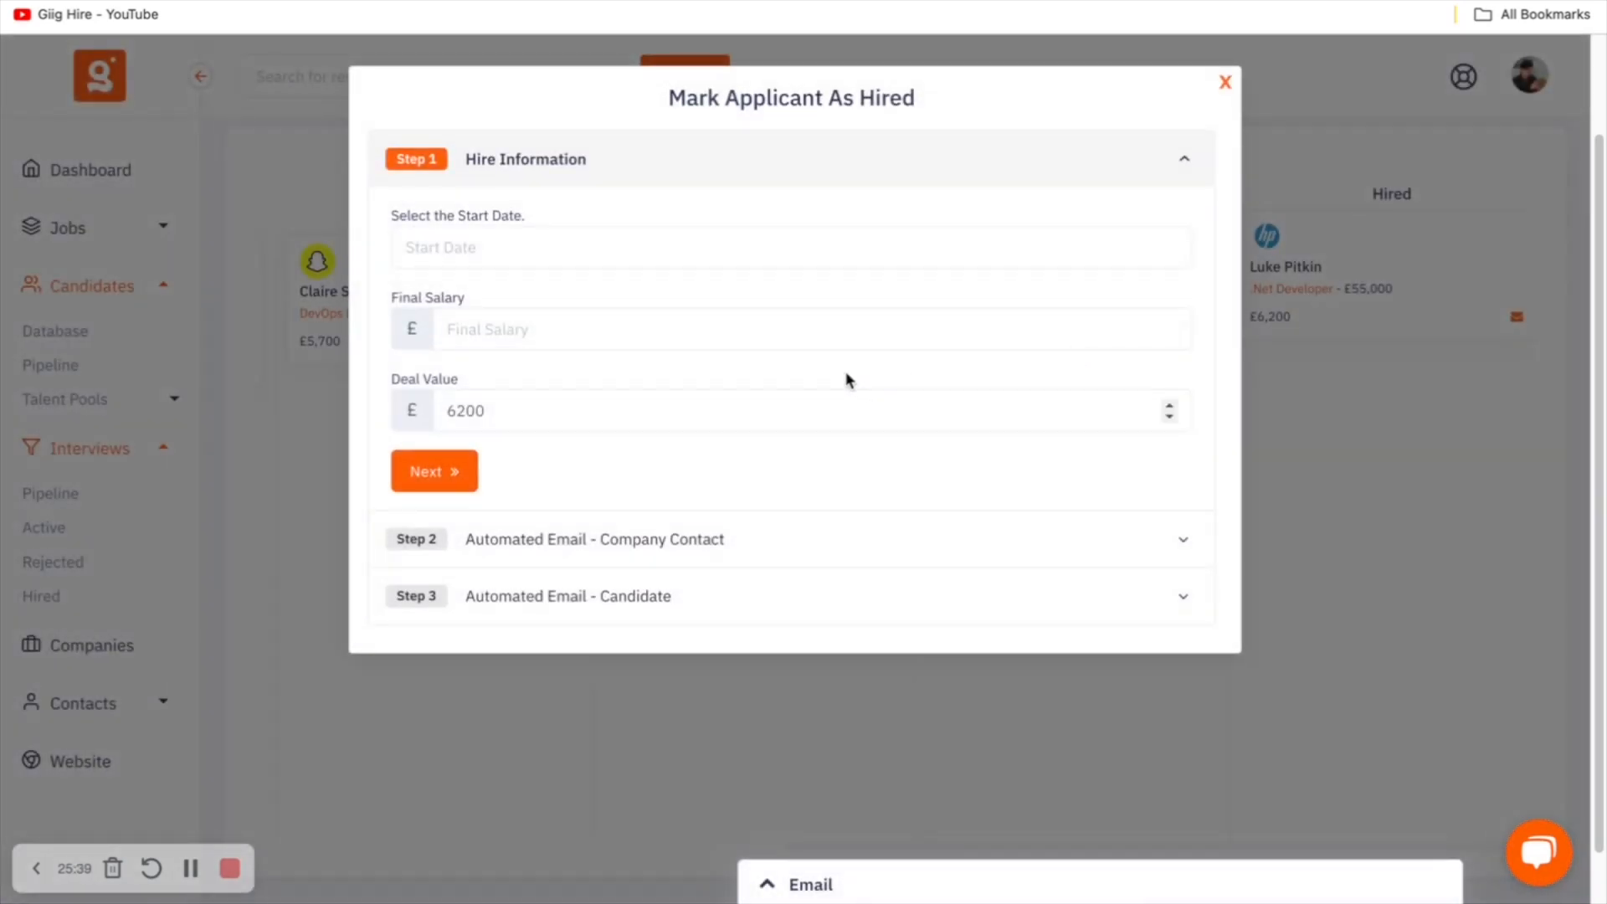
pyautogui.click(661, 245)
pyautogui.click(515, 440)
pyautogui.click(568, 339)
pyautogui.write('60000')
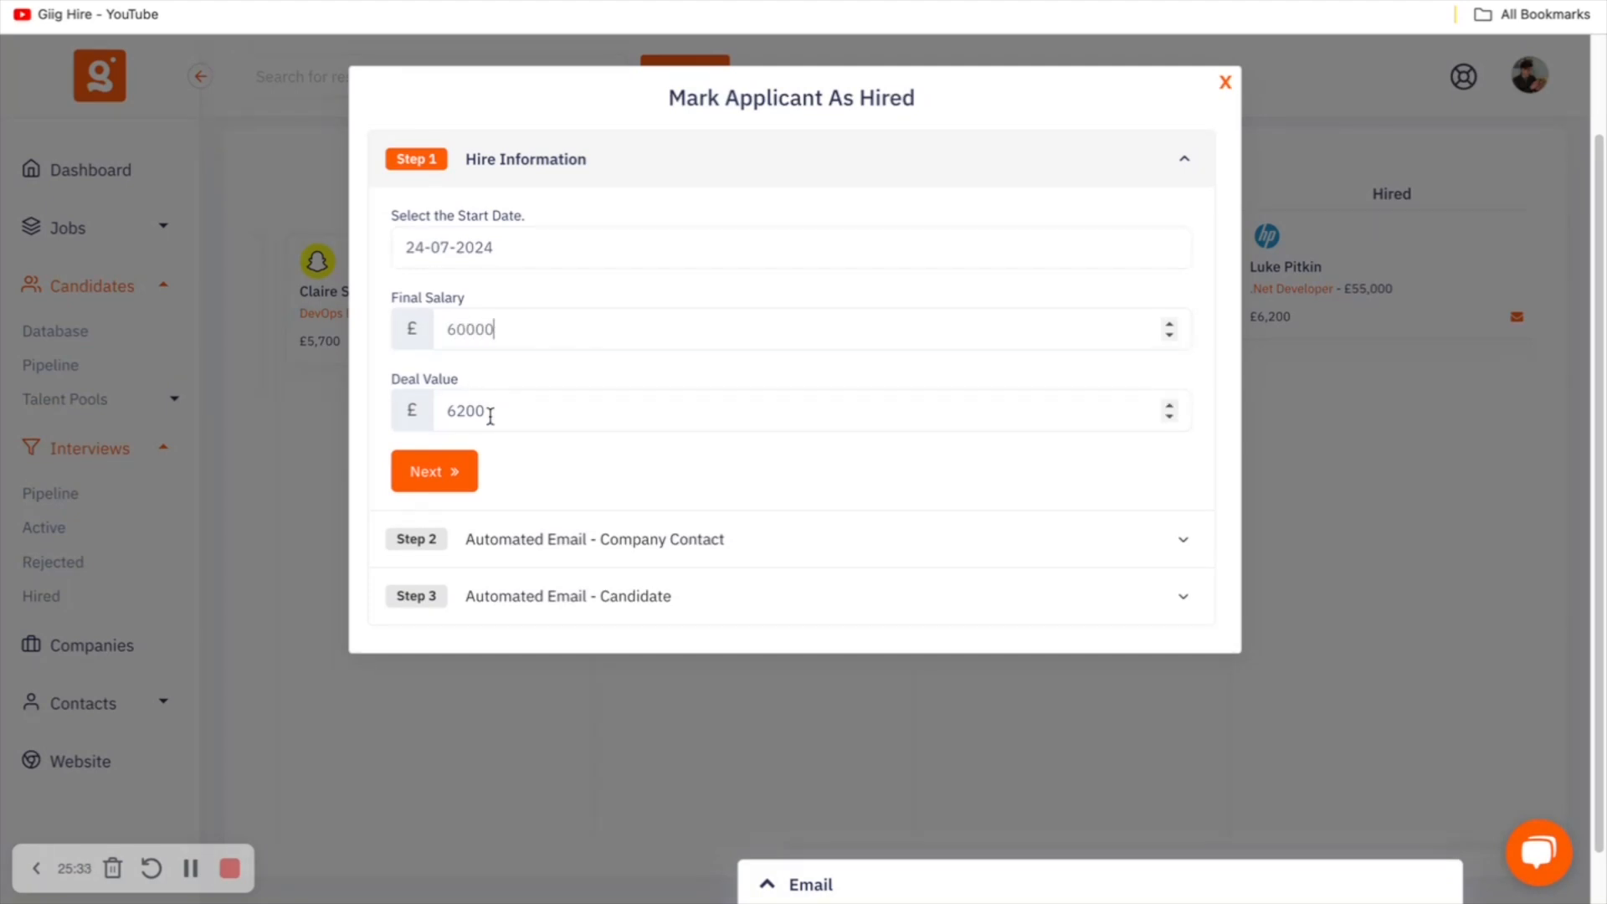
pyautogui.moveTo(488, 416); pyautogui.dragTo(431, 423)
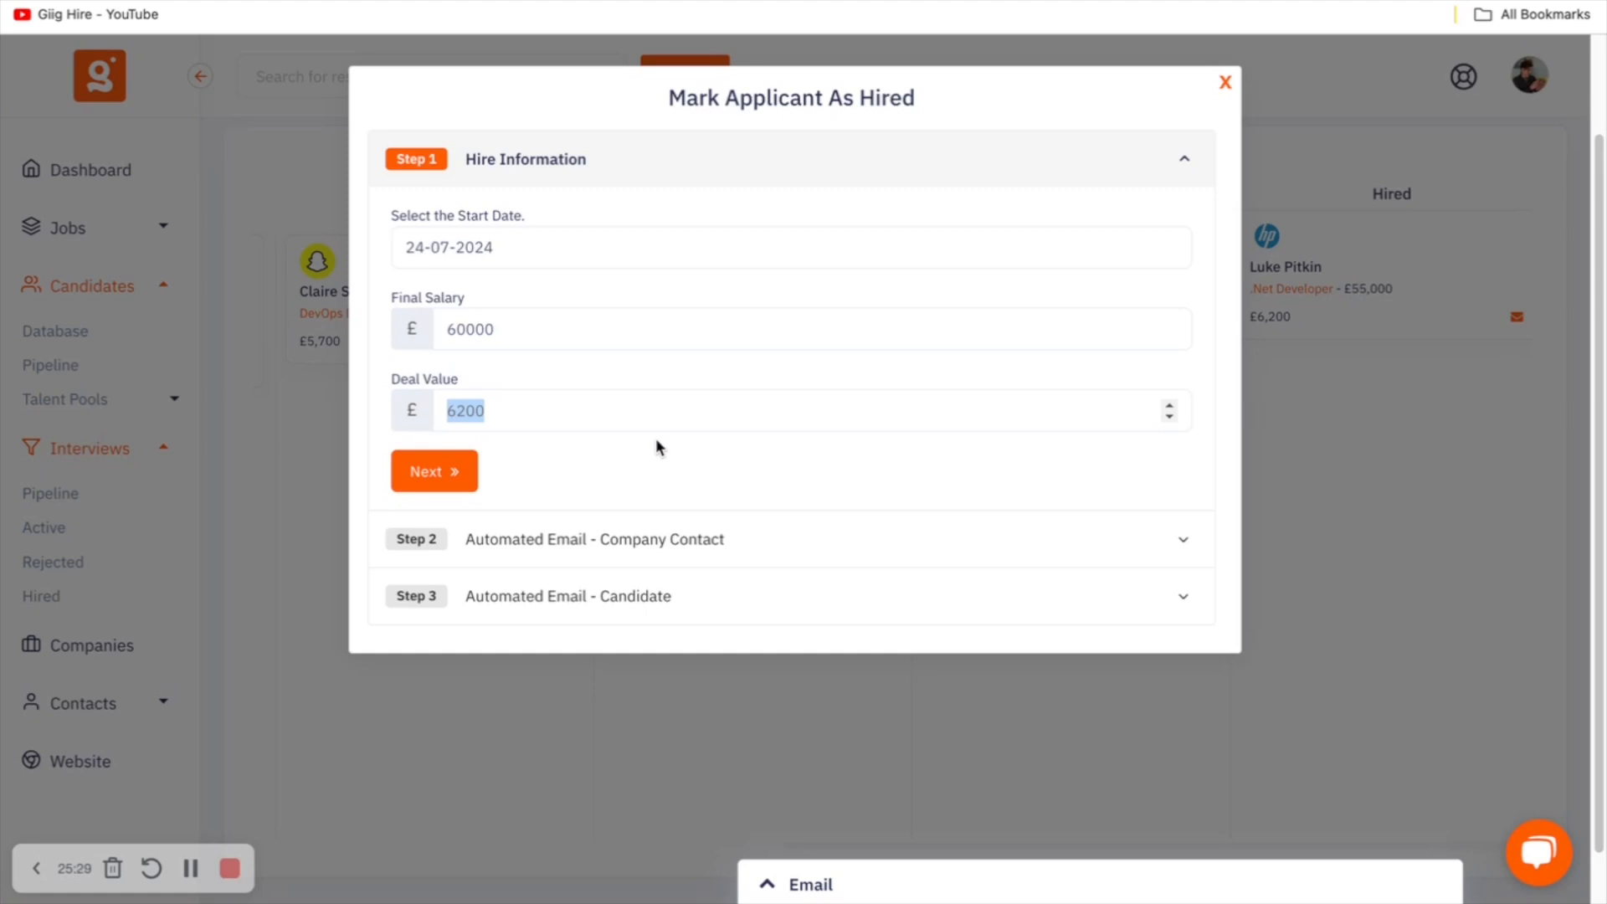
pyautogui.click(459, 471)
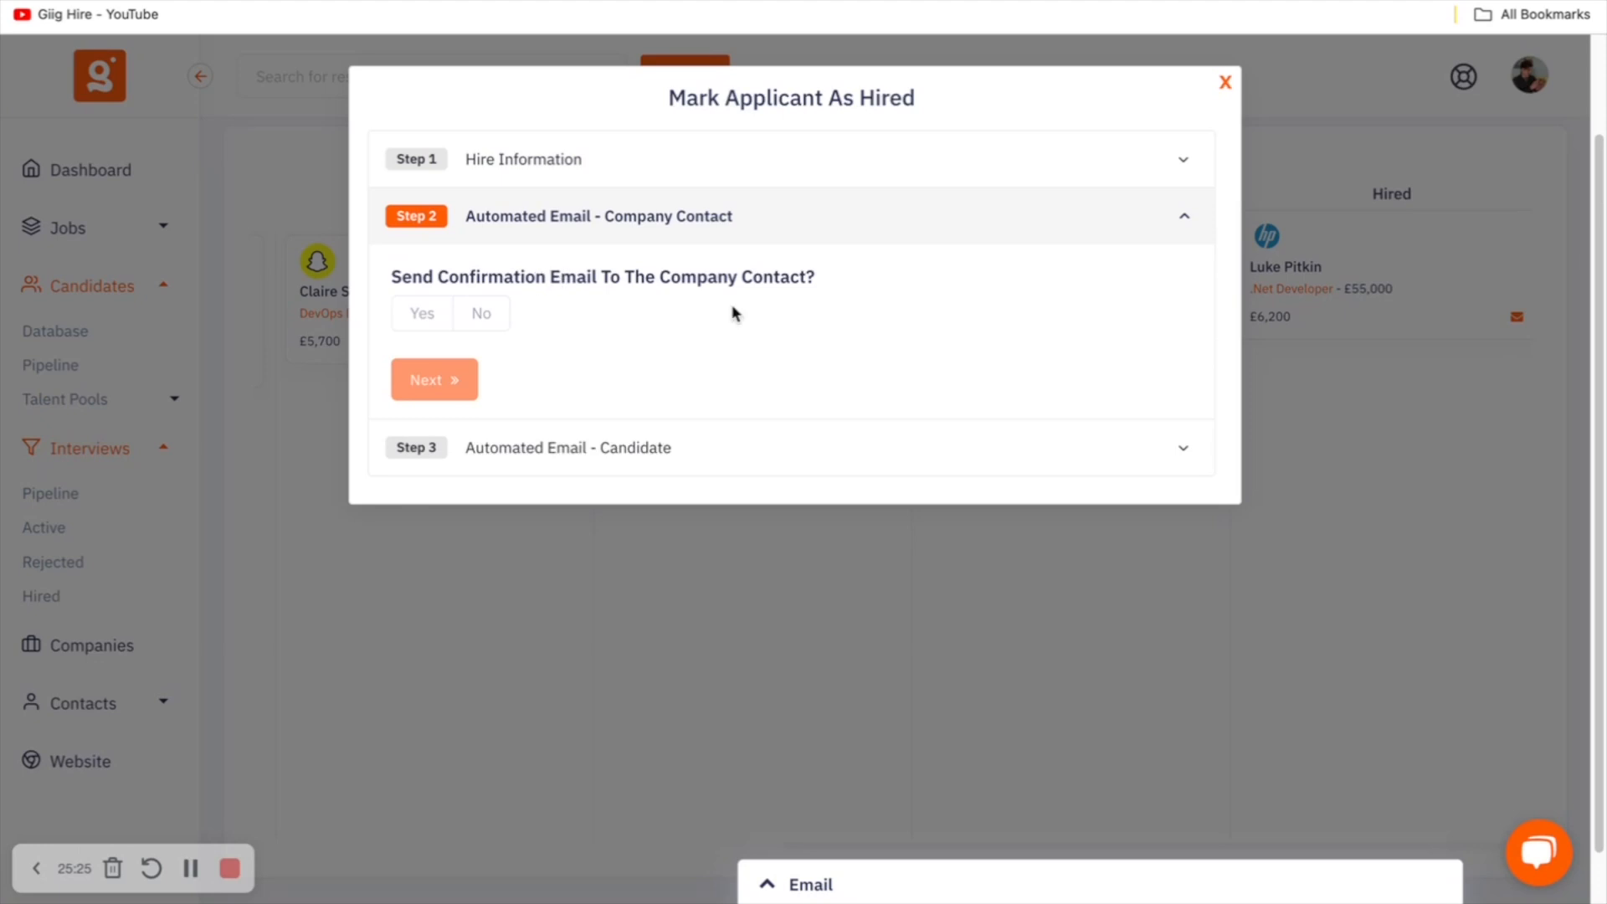
# Choose to send the hire confirmation to the first listed company contact and review the email's subject and opening lines
pyautogui.click(439, 315)
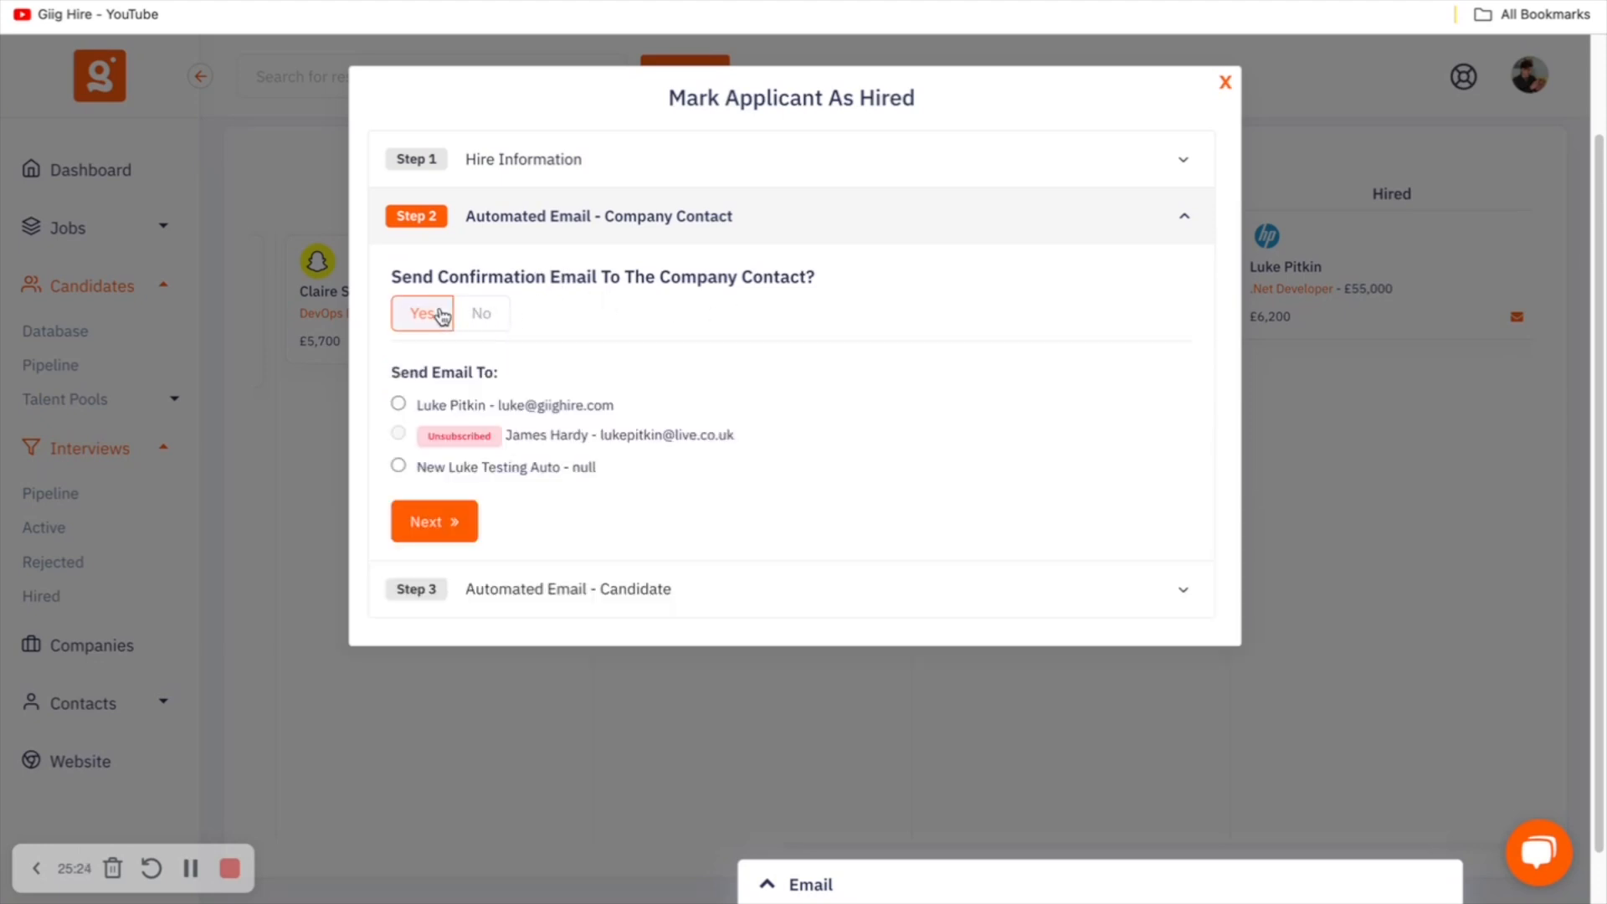
pyautogui.click(474, 404)
pyautogui.scroll(-2, 541, 565)
pyautogui.scroll(-2, 540, 558)
pyautogui.scroll(2, 541, 557)
pyautogui.scroll(-1, 831, 355)
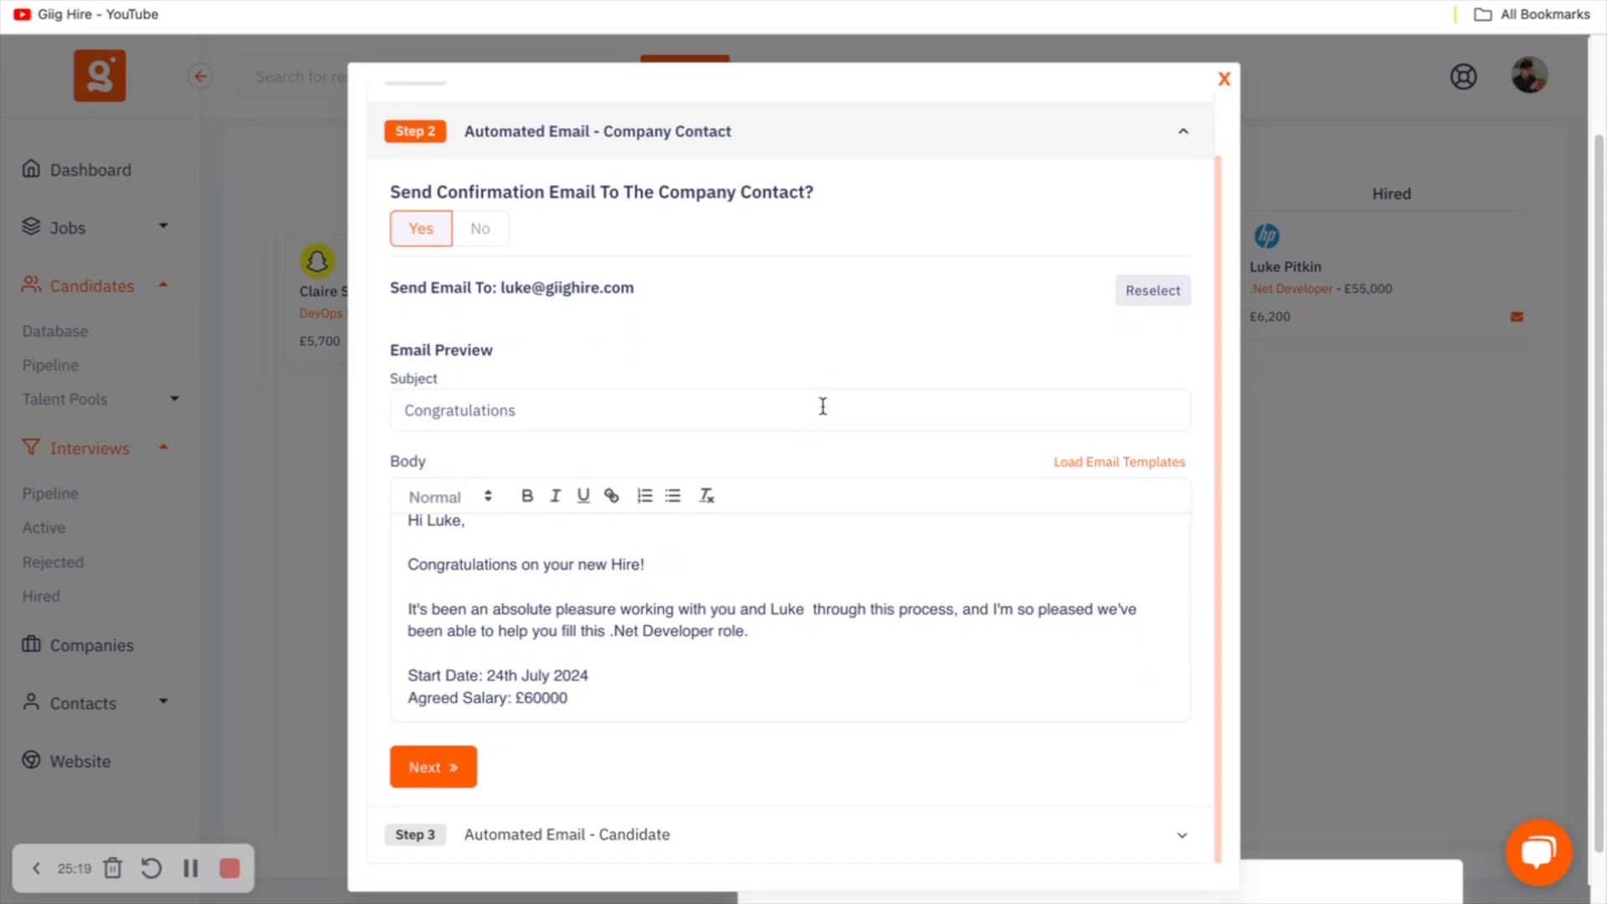
pyautogui.scroll(-1, 821, 405)
pyautogui.scroll(1, 715, 603)
pyautogui.moveTo(648, 561); pyautogui.dragTo(383, 500)
pyautogui.moveTo(604, 390); pyautogui.dragTo(362, 391)
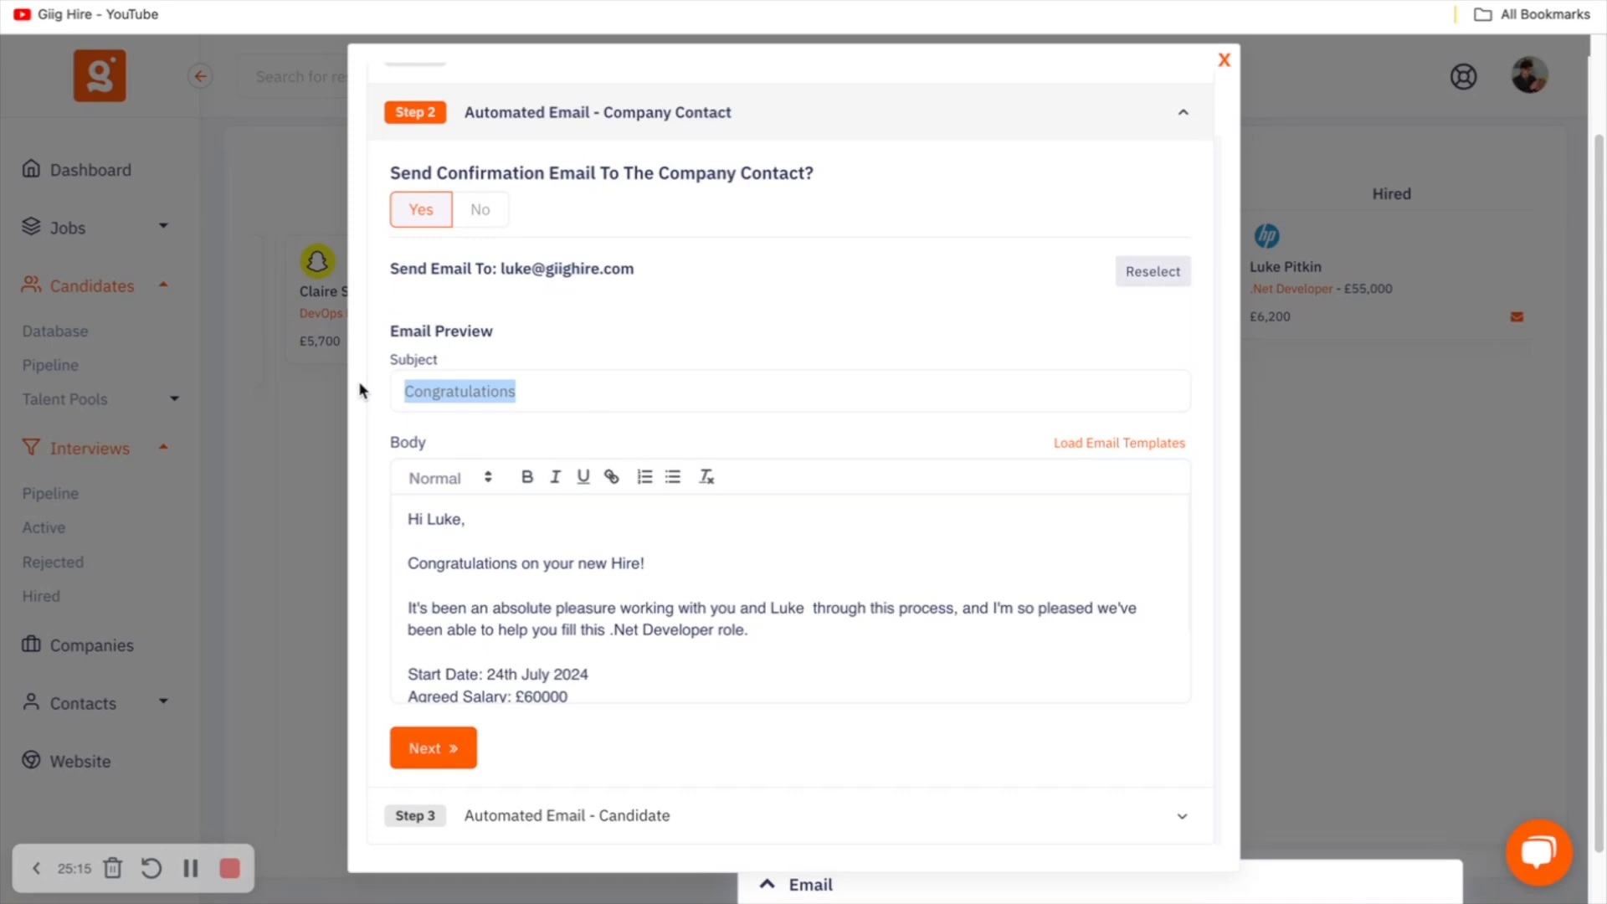
# Review the role, start date, agreed salary and closing text in the company contact email, and continue to the candidate email
pyautogui.scroll(-2, 829, 646)
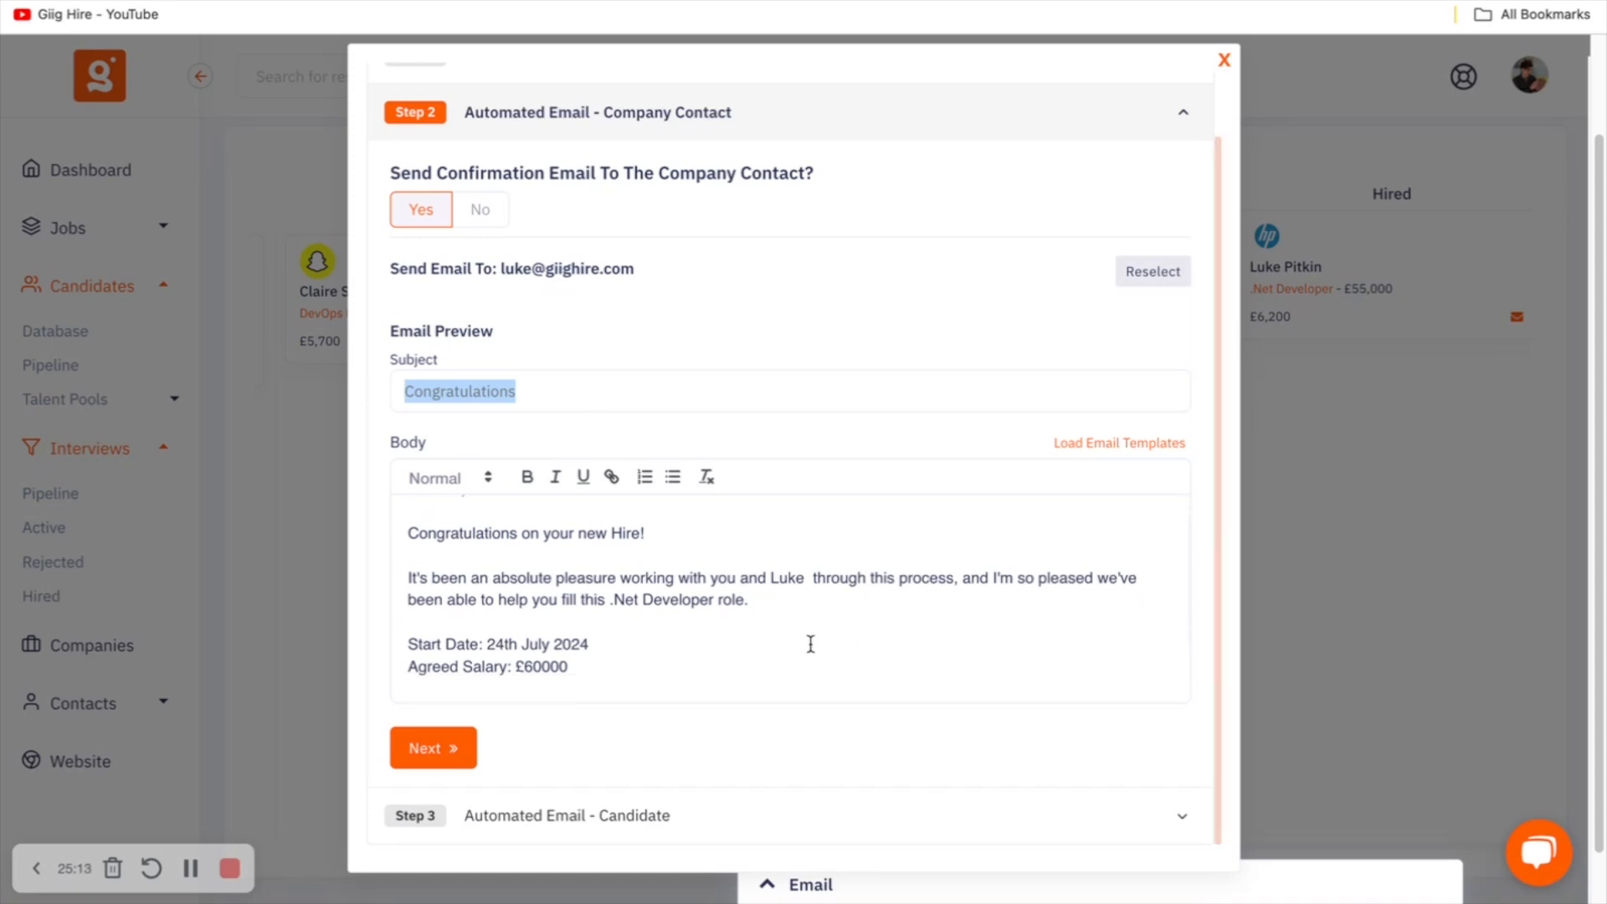
pyautogui.moveTo(569, 646); pyautogui.dragTo(425, 541)
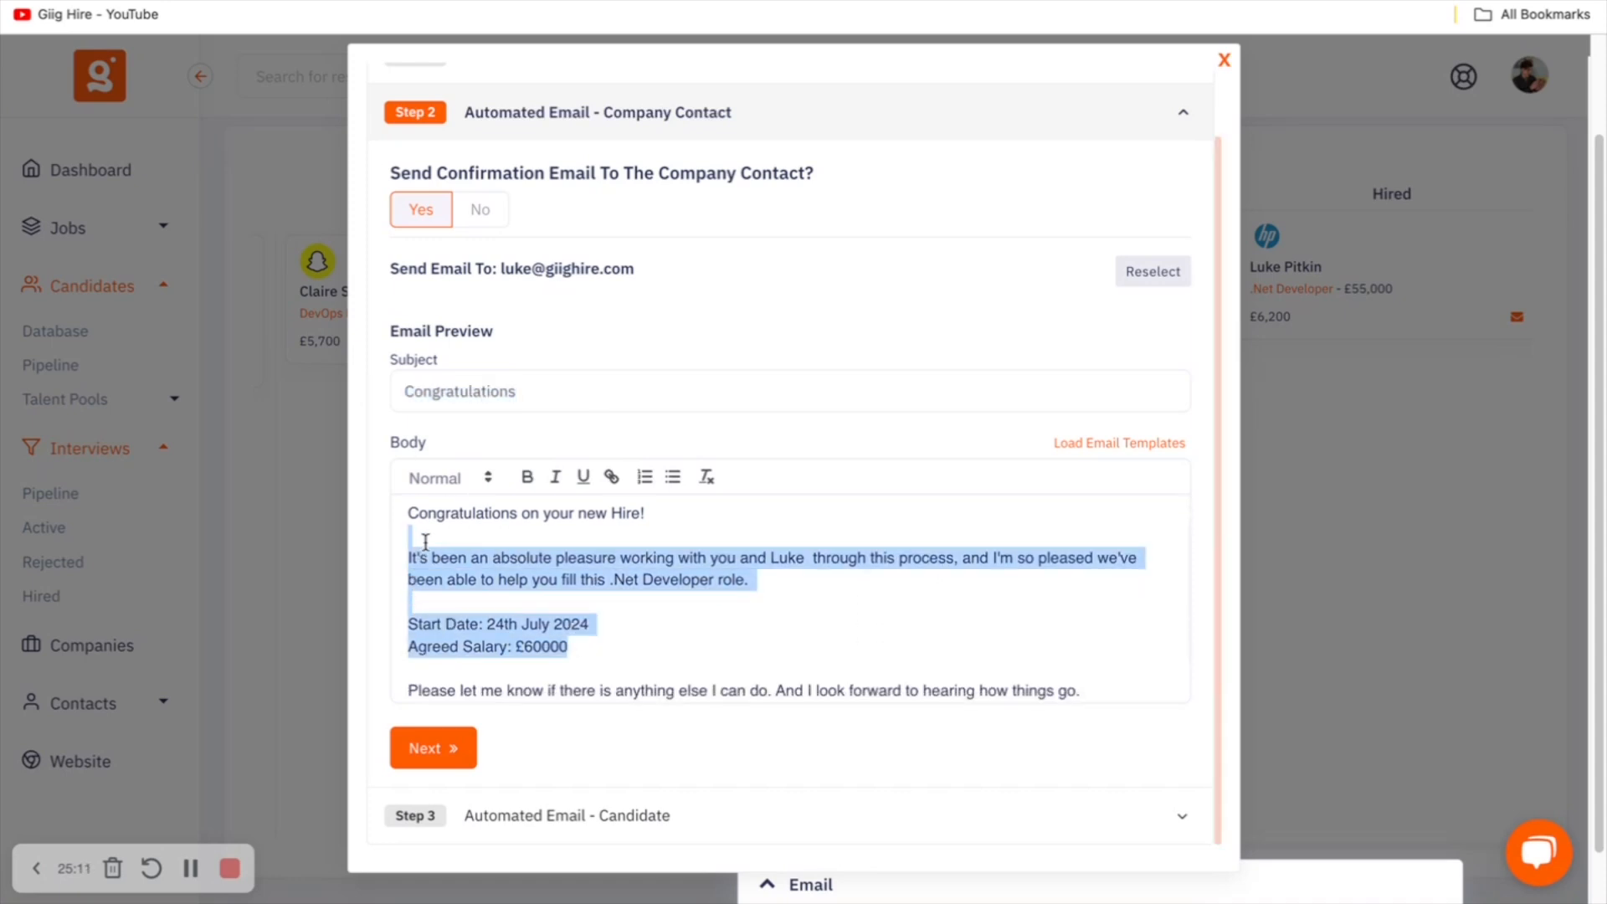
pyautogui.scroll(-1, 426, 541)
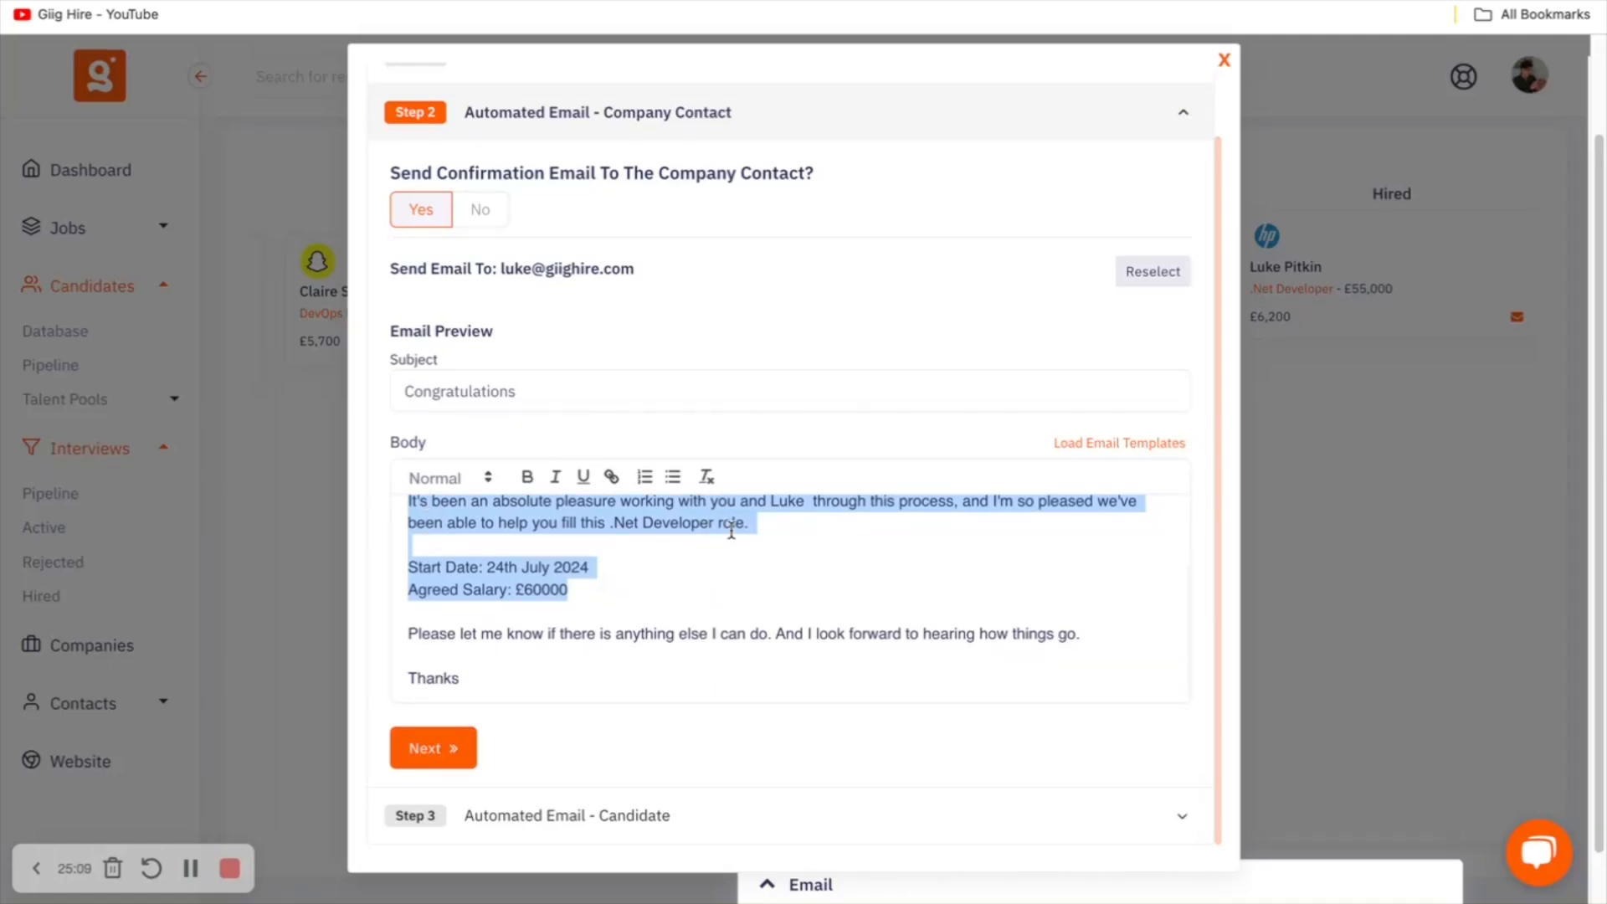
pyautogui.scroll(-1, 716, 610)
pyautogui.click(463, 746)
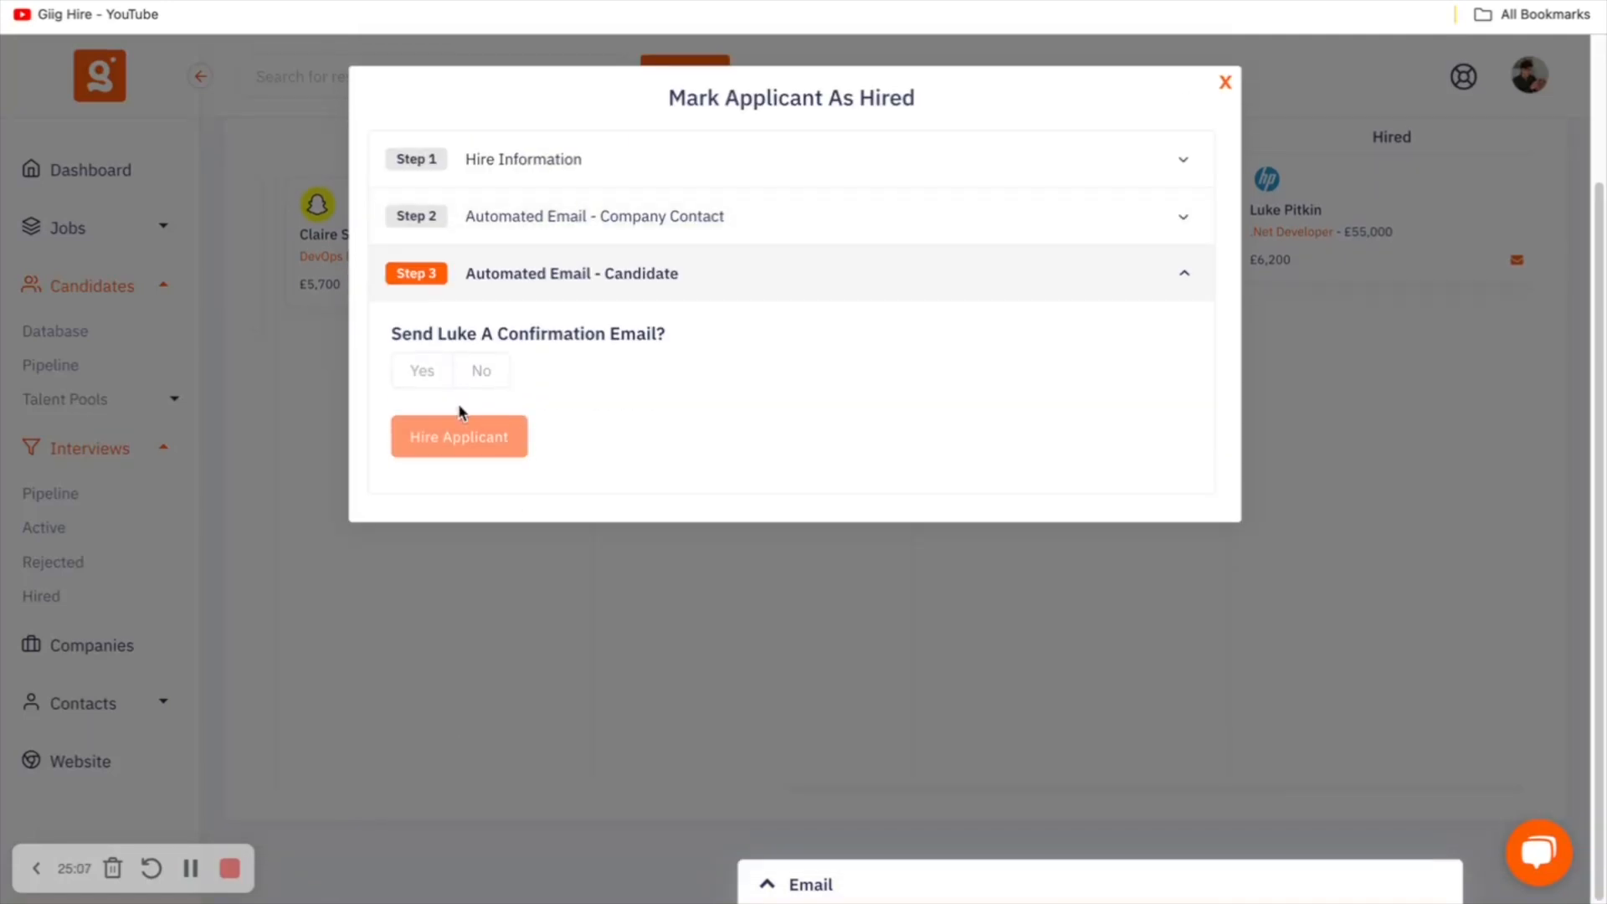
# Choose to send the candidate a hire confirmation email and review the start date and agreed salary in its body
pyautogui.click(425, 372)
pyautogui.scroll(-1, 588, 449)
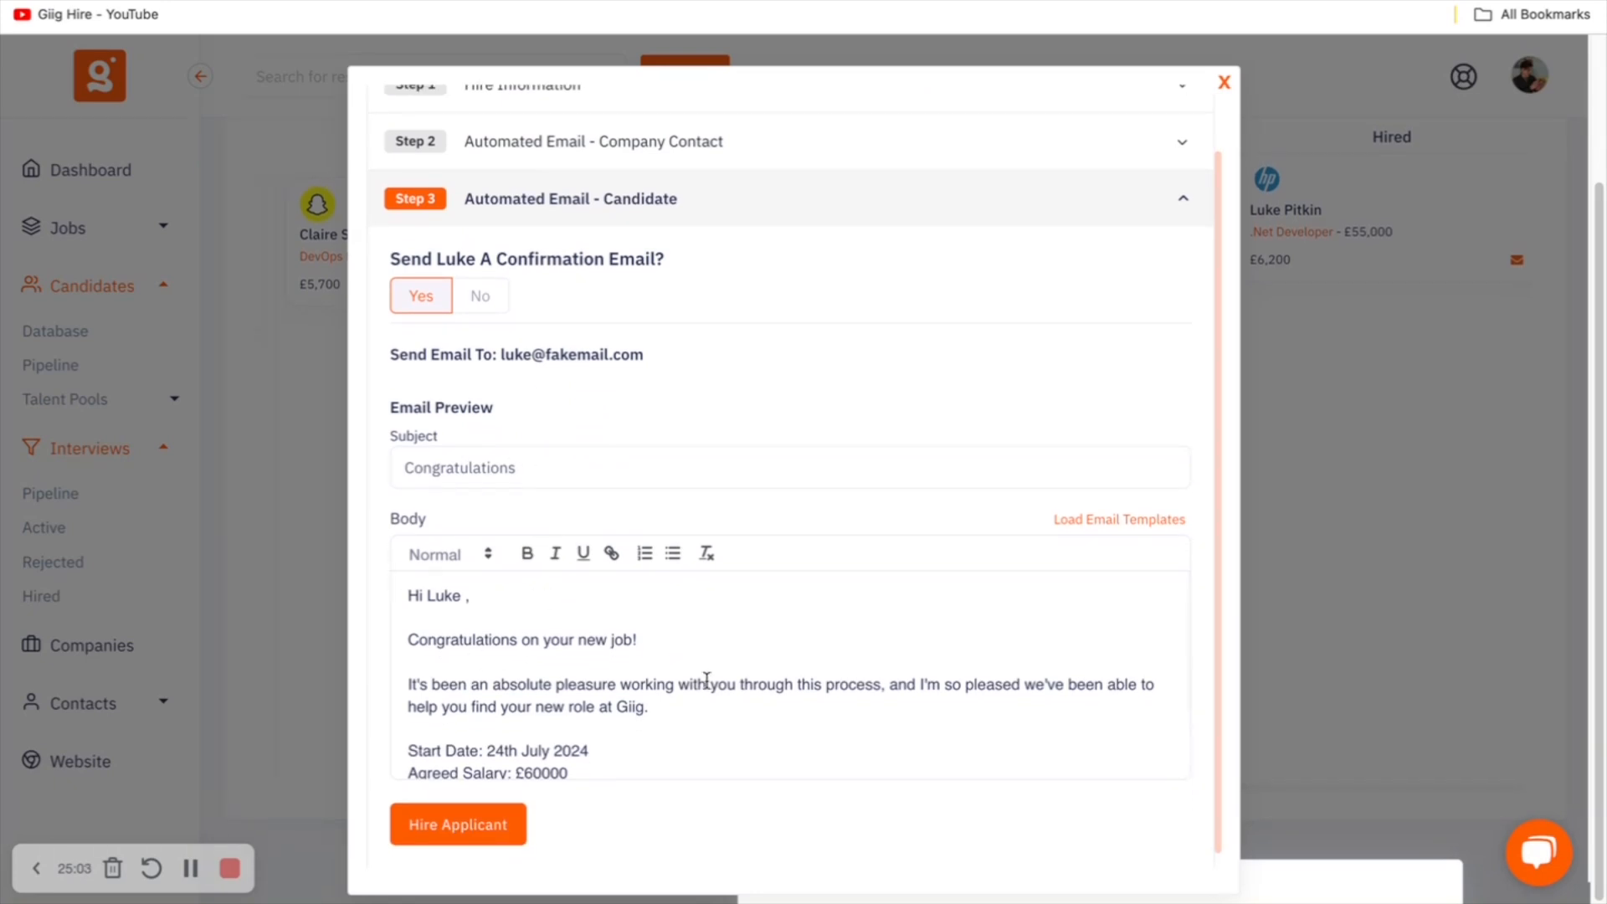
pyautogui.scroll(-1, 707, 678)
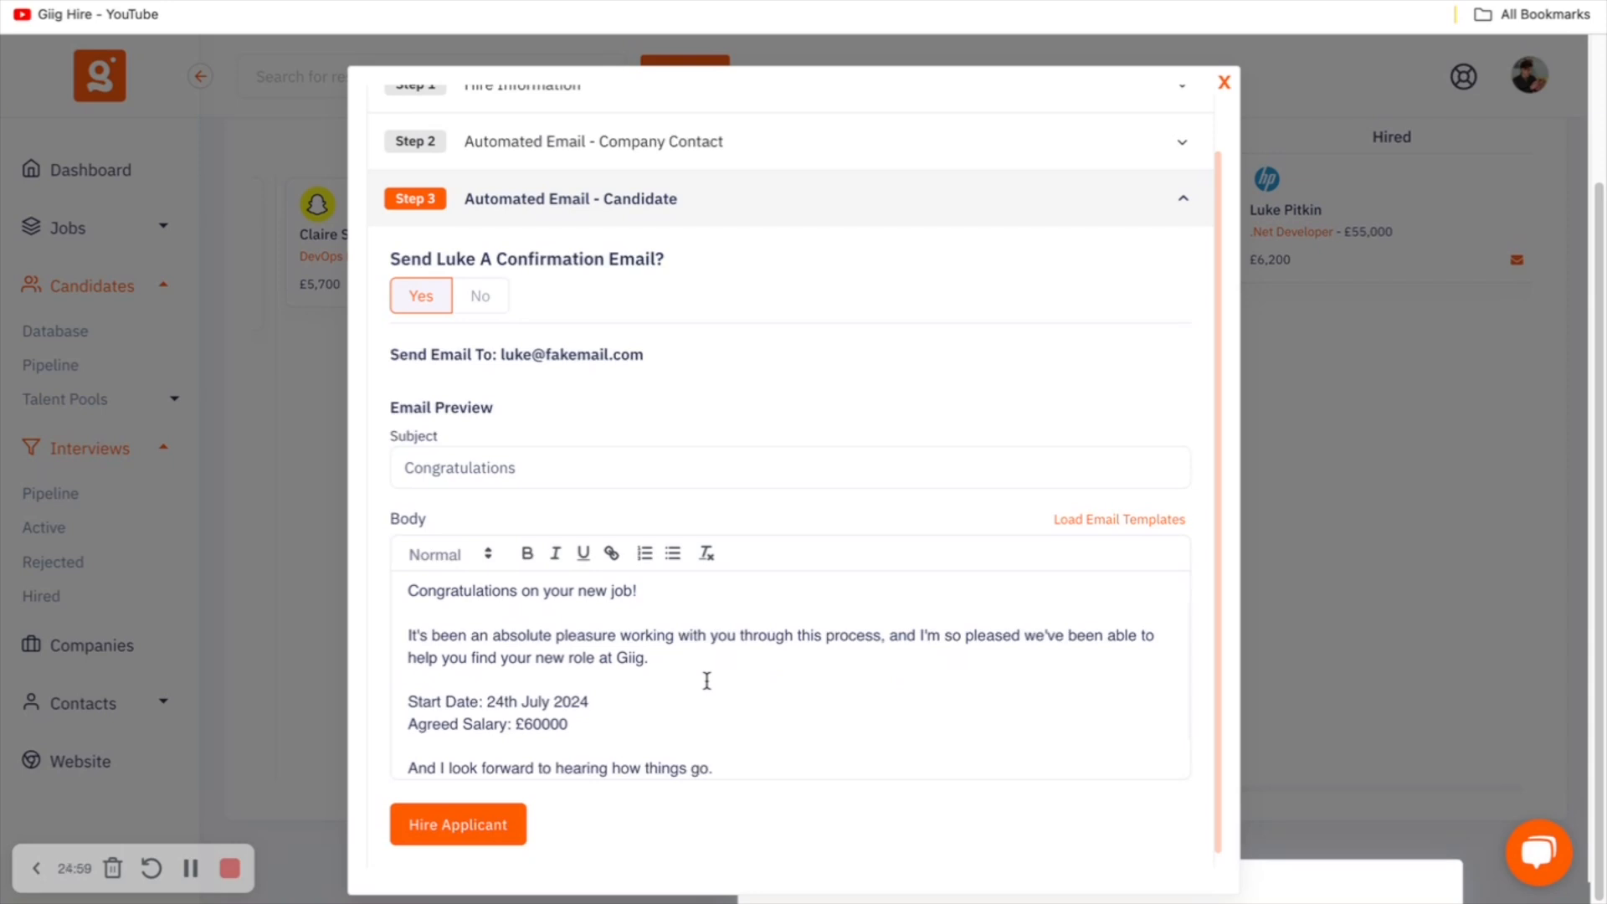
pyautogui.scroll(-1, 707, 680)
pyautogui.moveTo(613, 713); pyautogui.dragTo(362, 692)
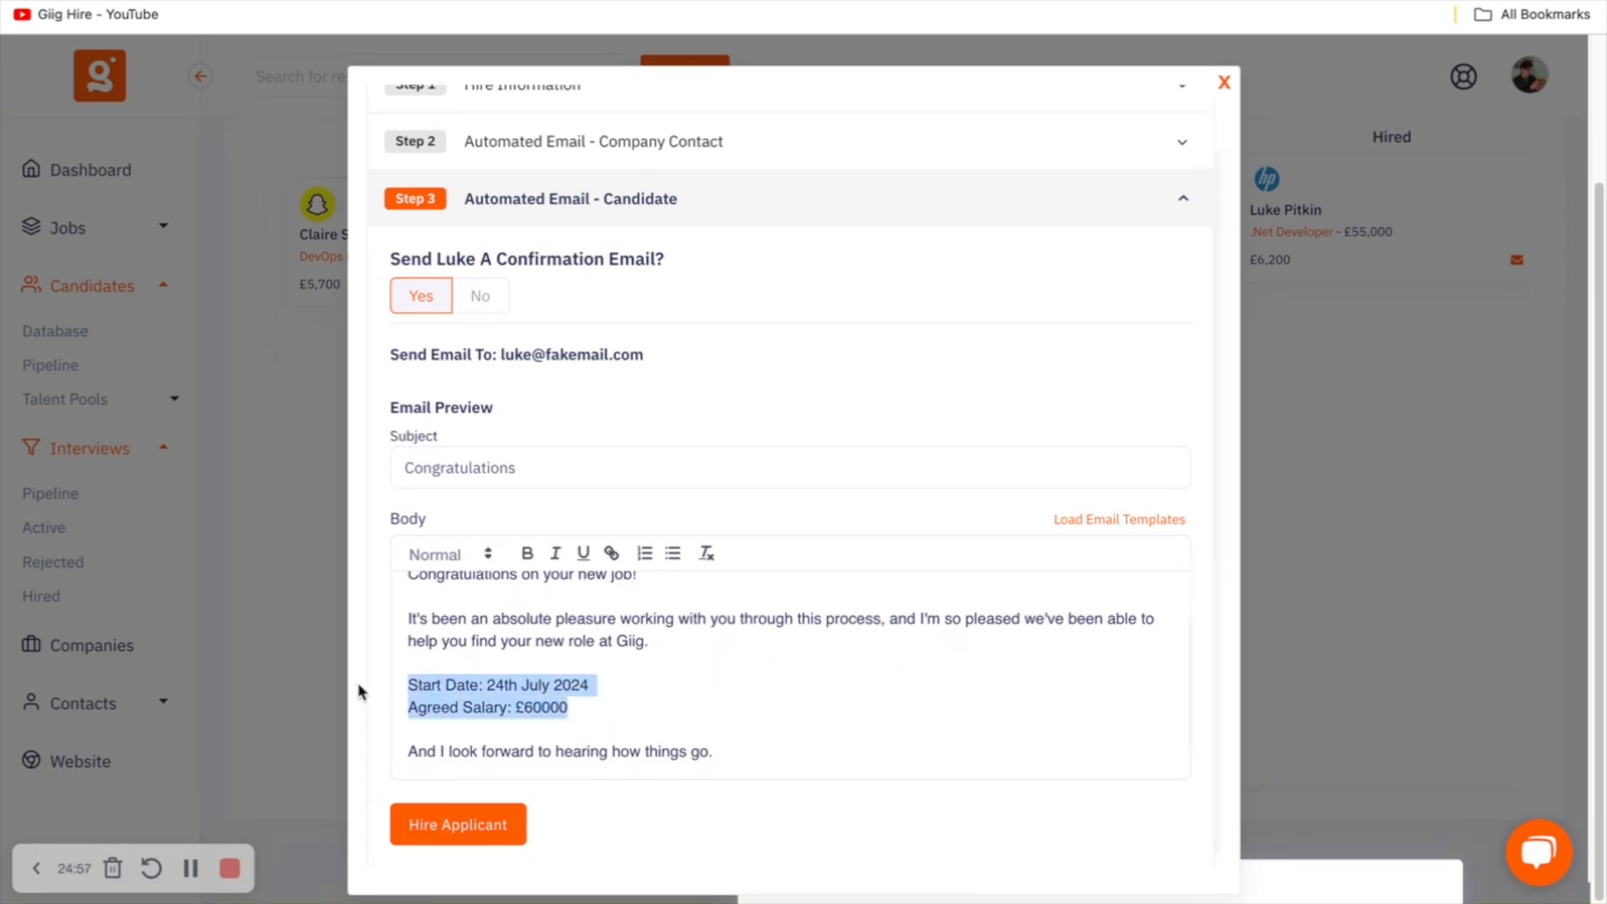